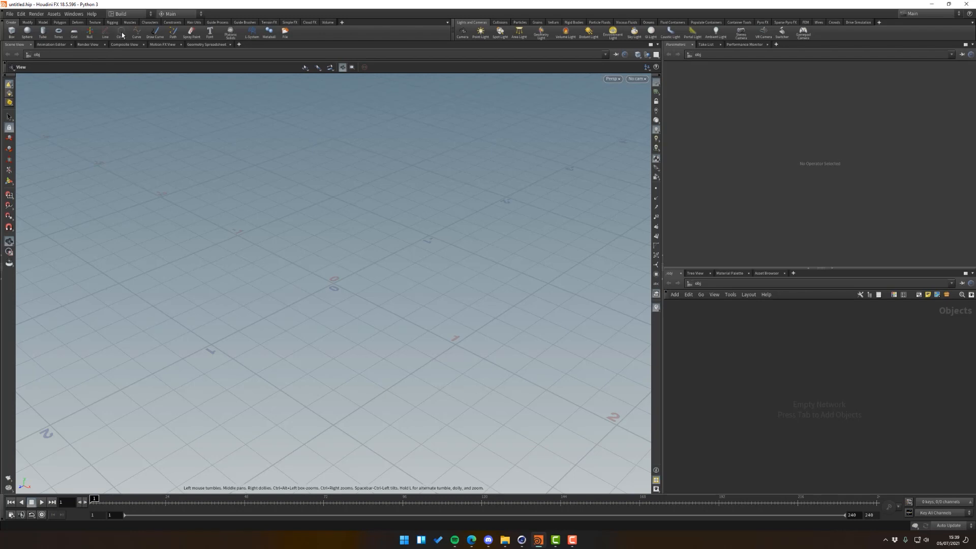
Create a circle object near the grid origin and move its node higher in the network.
click(120, 34)
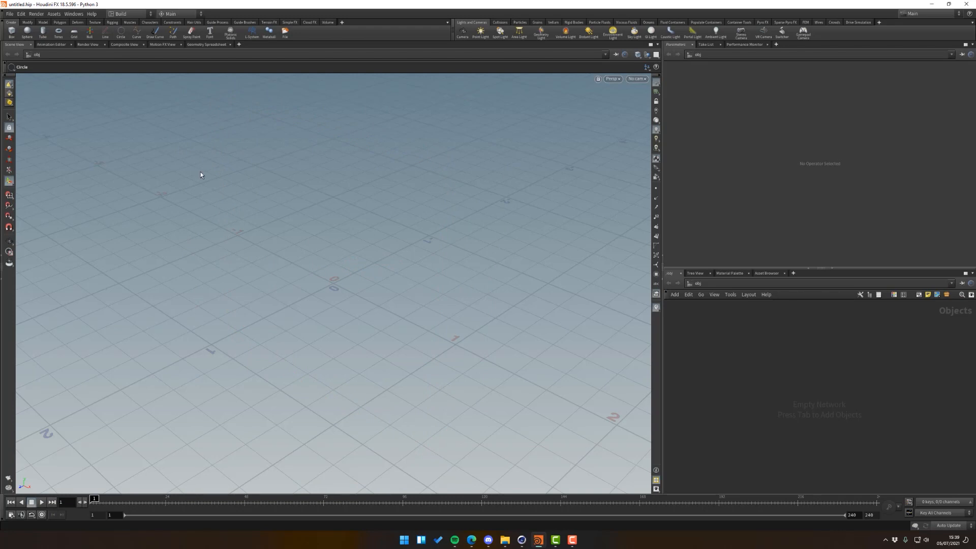
click(326, 279)
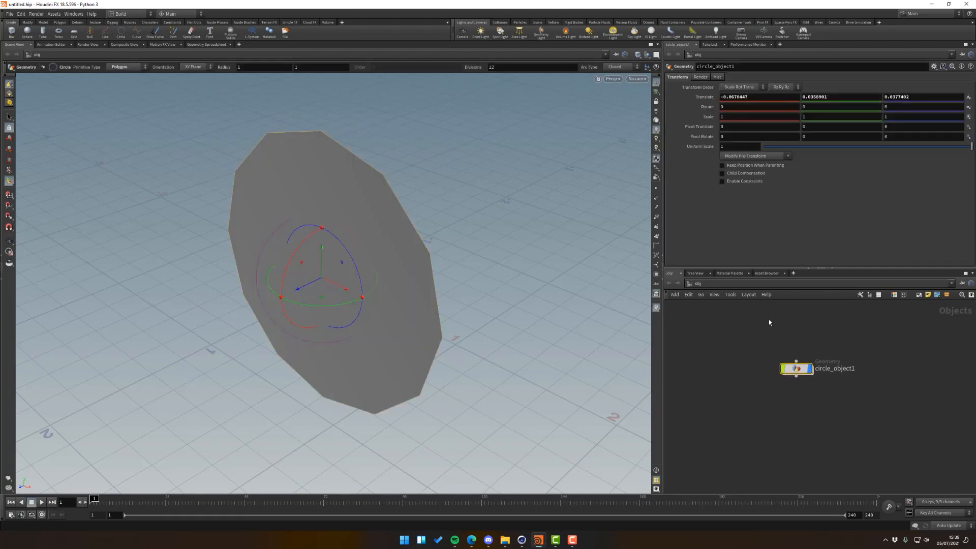
drag(797, 370, 788, 329)
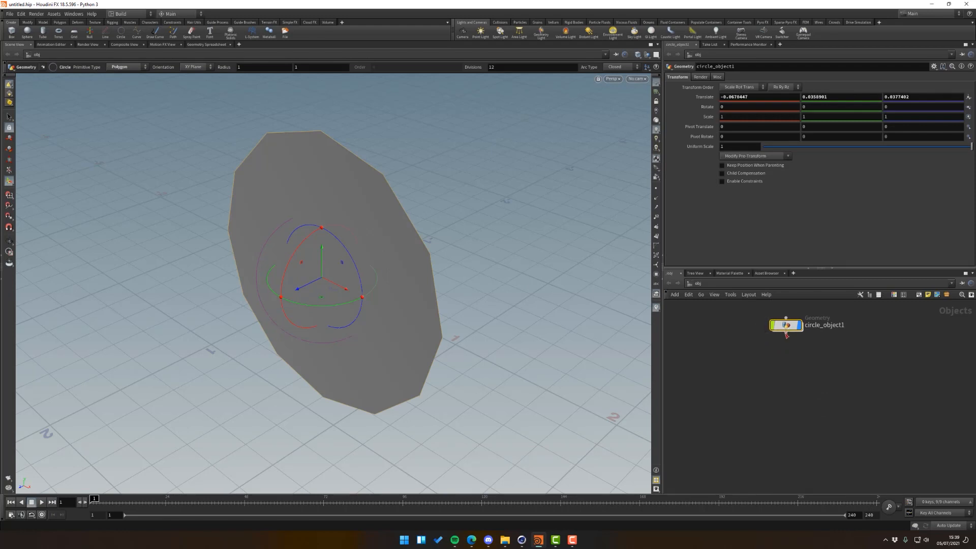
click(786, 333)
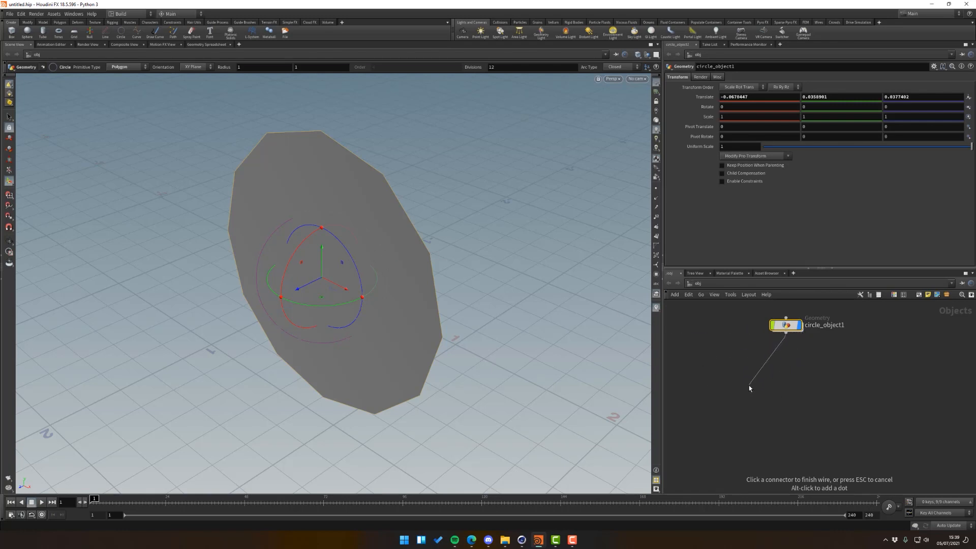
key(Escape)
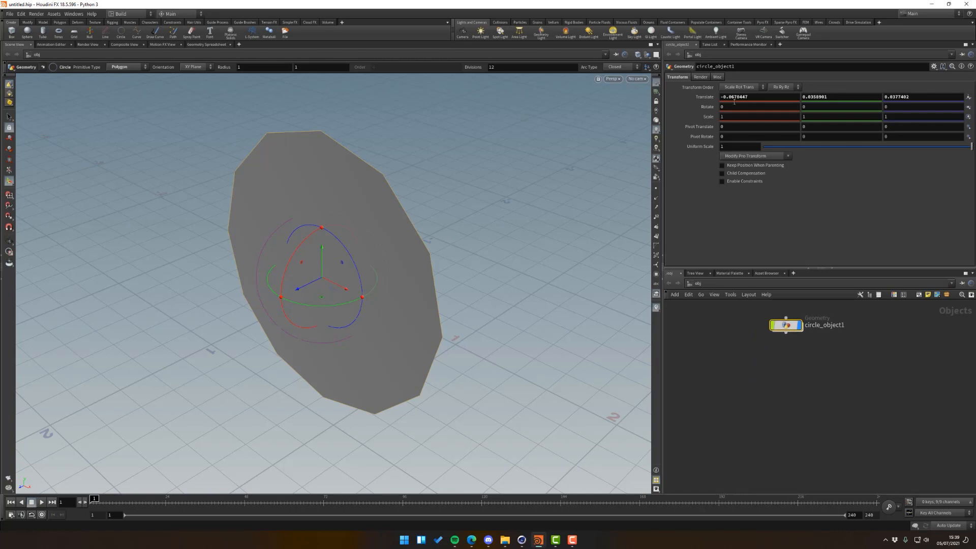
Set the circle object's translation to 0 on all three axes.
click(734, 97)
text(0)
key(Tab)
text(0)
click(909, 97)
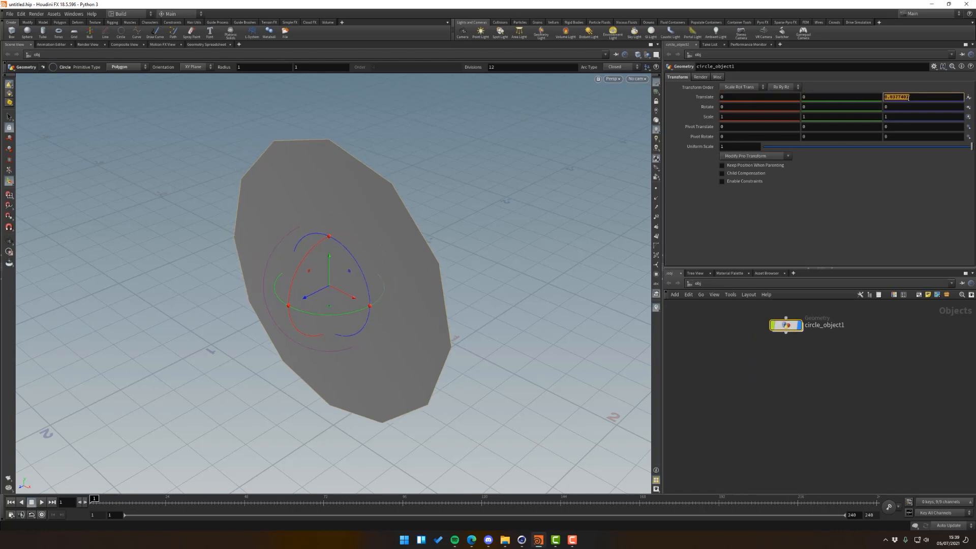
text(0)
key(Return)
Open the circle object's geometry network and raise the circle's divisions to 36.
double_click(786, 325)
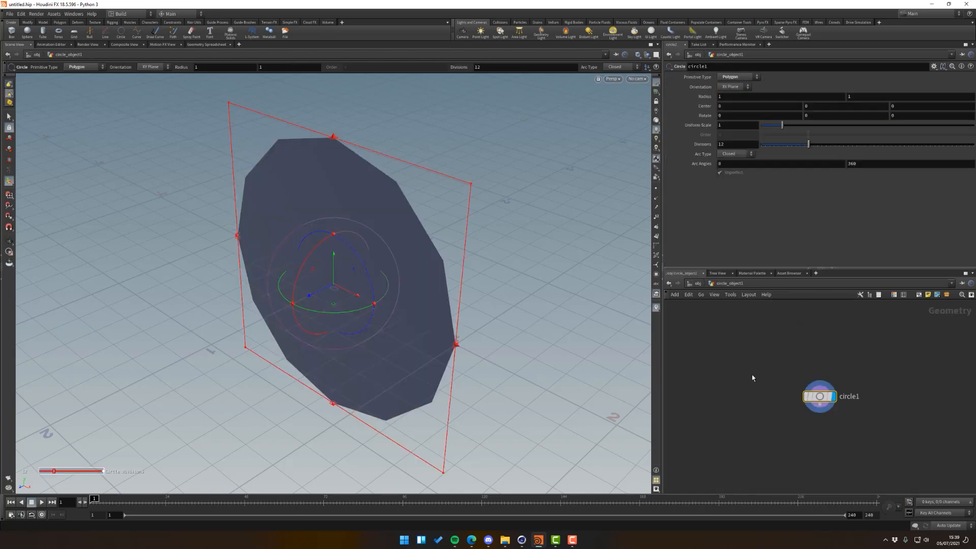
middle_drag(795, 359, 780, 333)
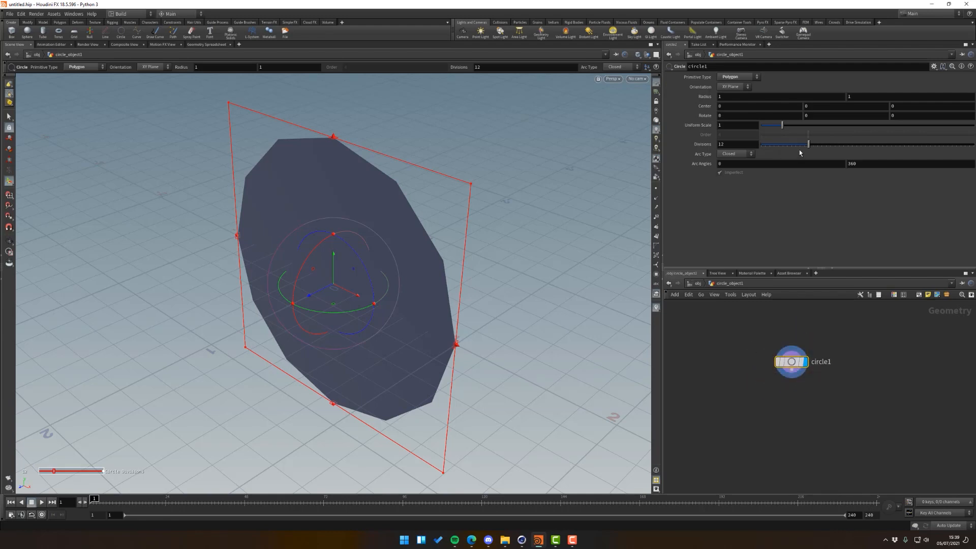
drag(788, 147, 915, 153)
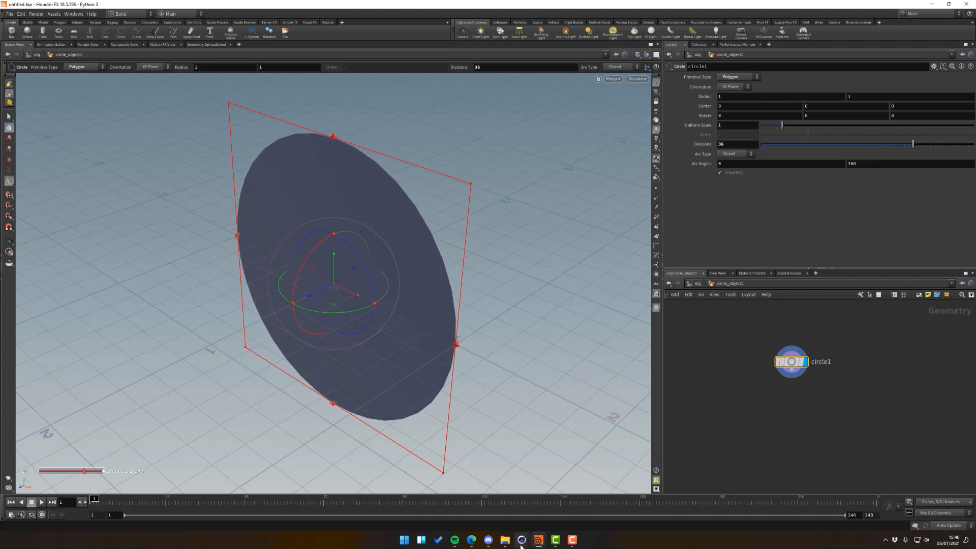
Switch to Cinema 4D, add a Disc primitive and view its segments up close from above.
mouse_move(521, 540)
click(439, 502)
drag(268, 26, 382, 37)
alt+drag(336, 239, 318, 319)
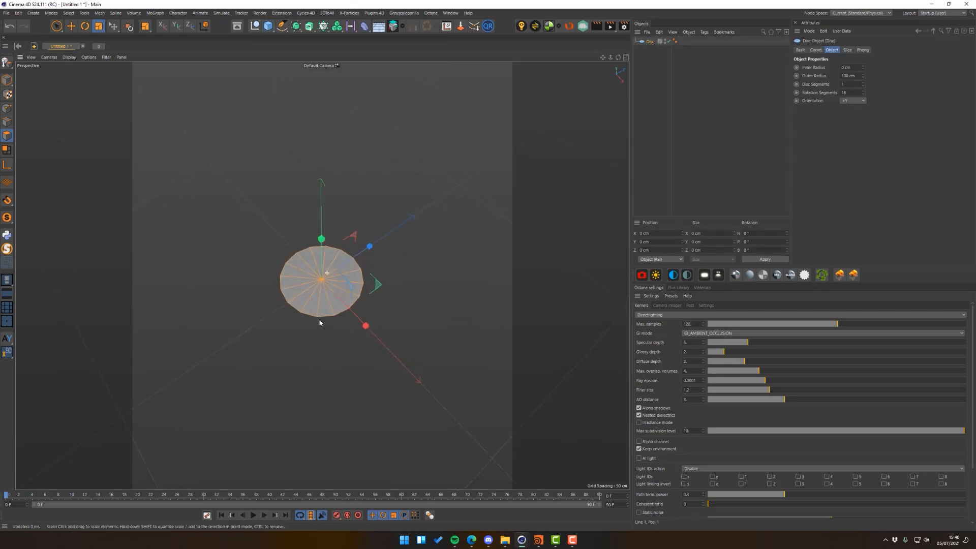
scroll(363, 265, up, 4)
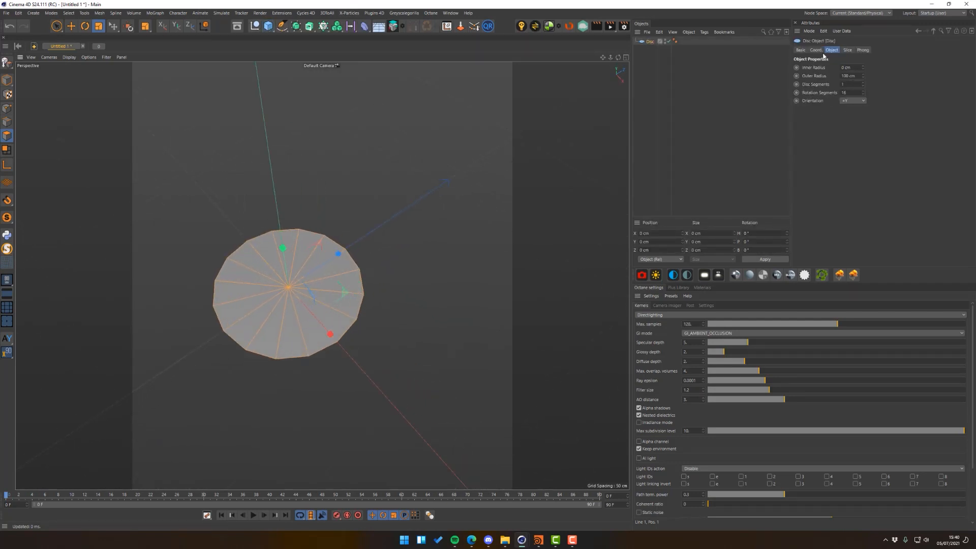
Switch back to Houdini and set the circle's divisions to 64.
click(539, 540)
key(Escape)
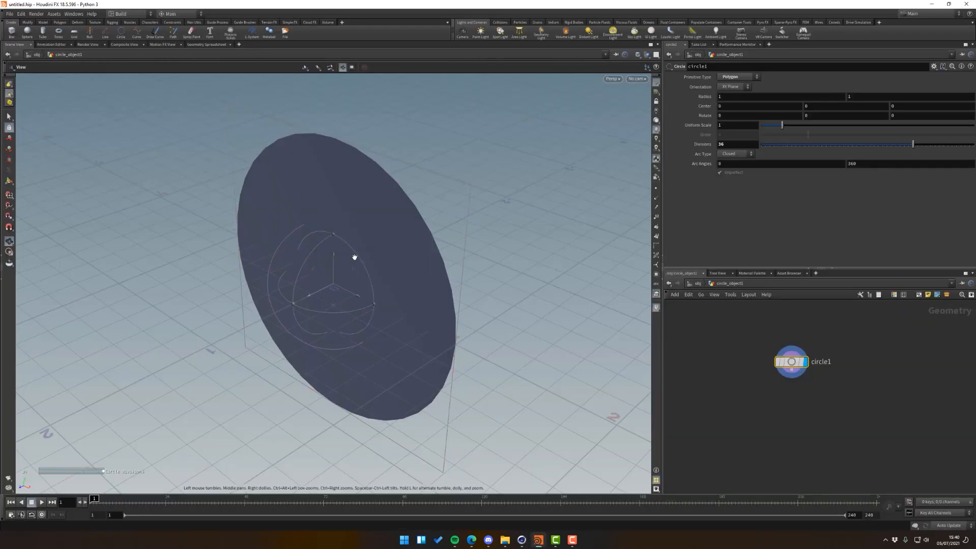
key(Return)
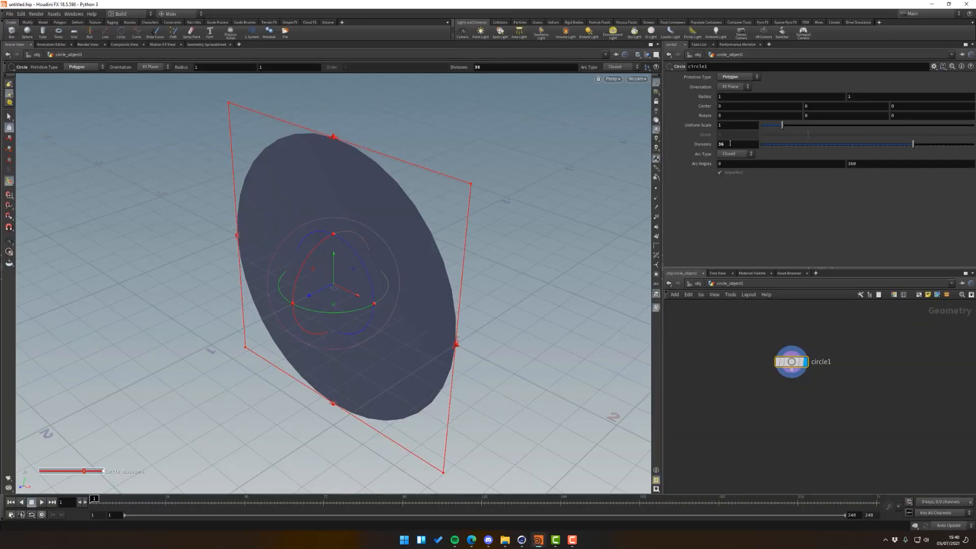
double_click(730, 143)
key(Return)
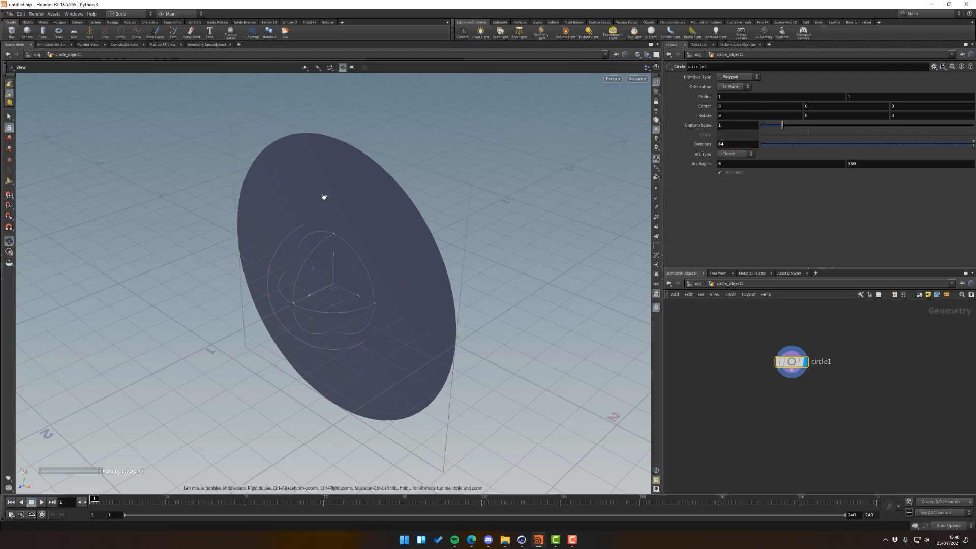
Rotate the circle 90 degrees about X so it lies flat, and reposition its node in the network.
double_click(727, 116)
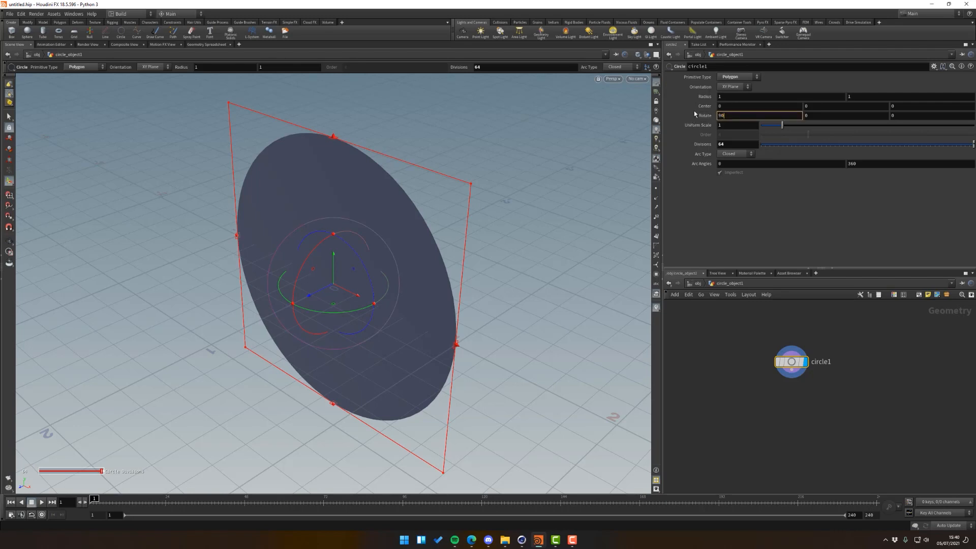
key(Return)
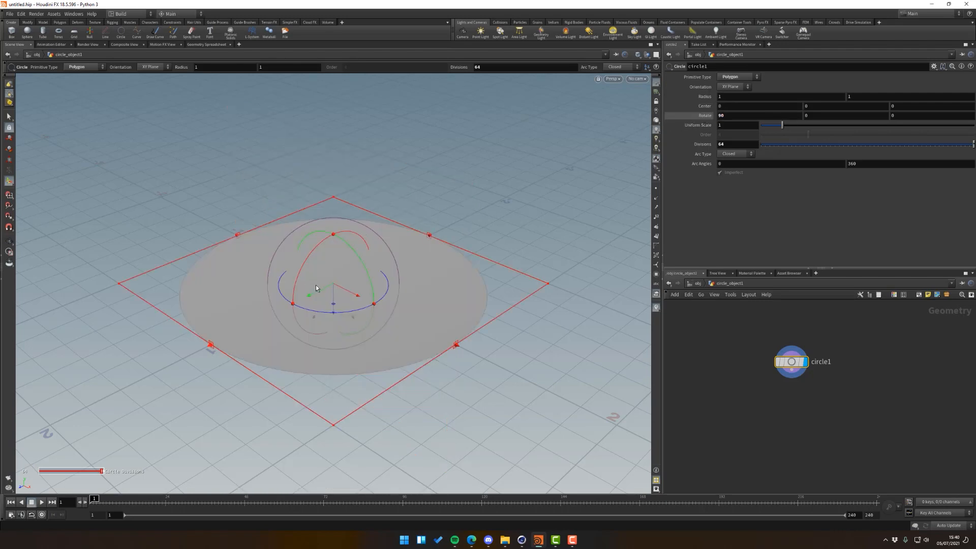
alt+drag(351, 285, 397, 298)
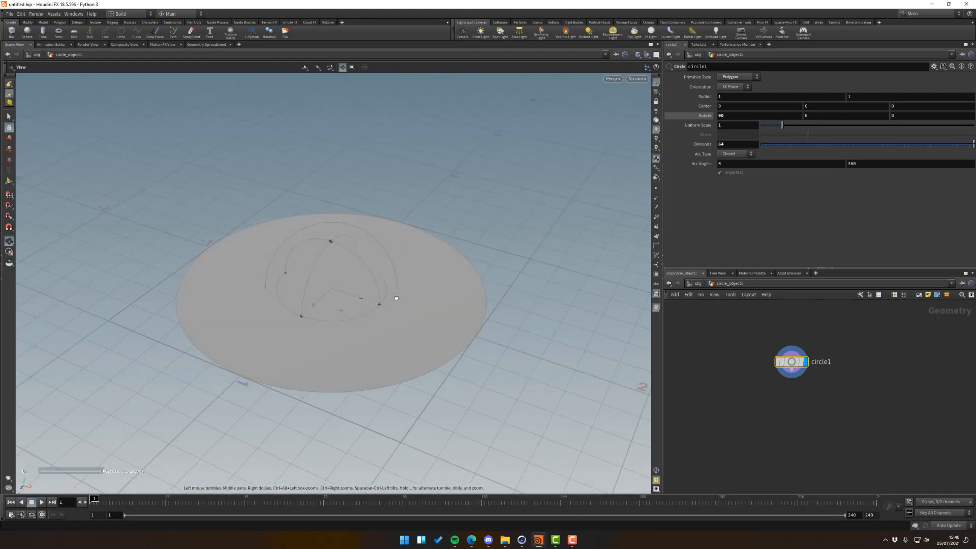
key(Return)
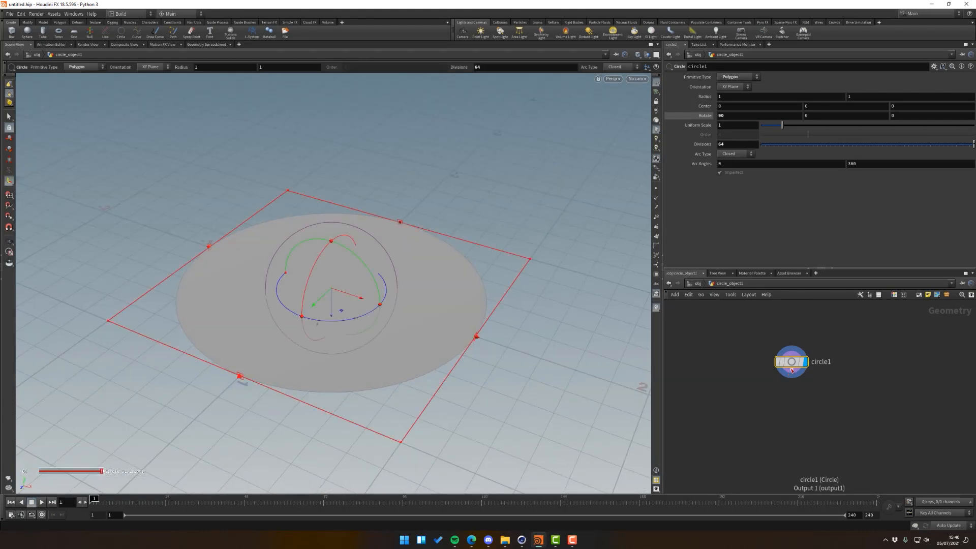
drag(791, 370, 757, 356)
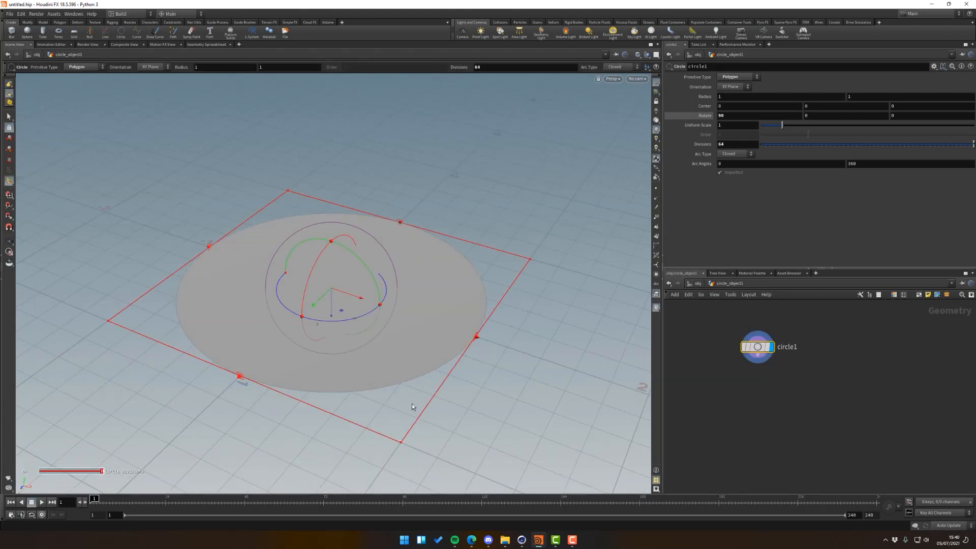
Open the reference image Windows11_REF.jpg from the 2 - ASSETS folder and examine the layered folds.
click(505, 540)
click(521, 252)
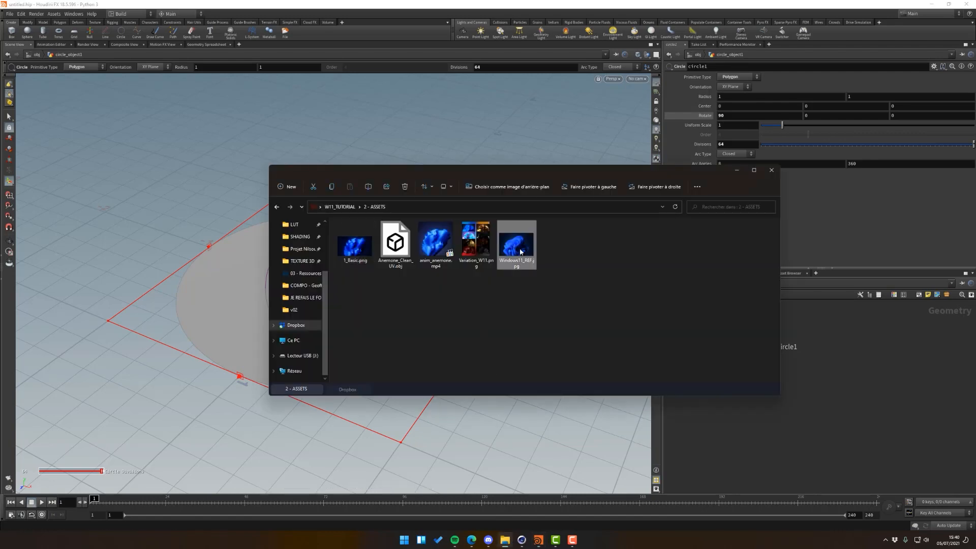
double_click(521, 252)
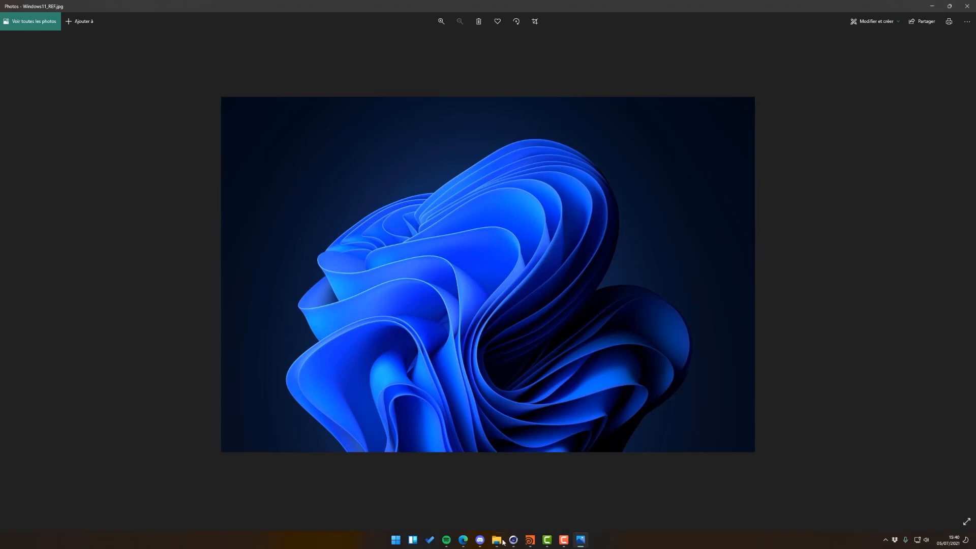
Switch to Cinema 4D and put the disc inside a new Cloner.
mouse_move(514, 541)
click(451, 515)
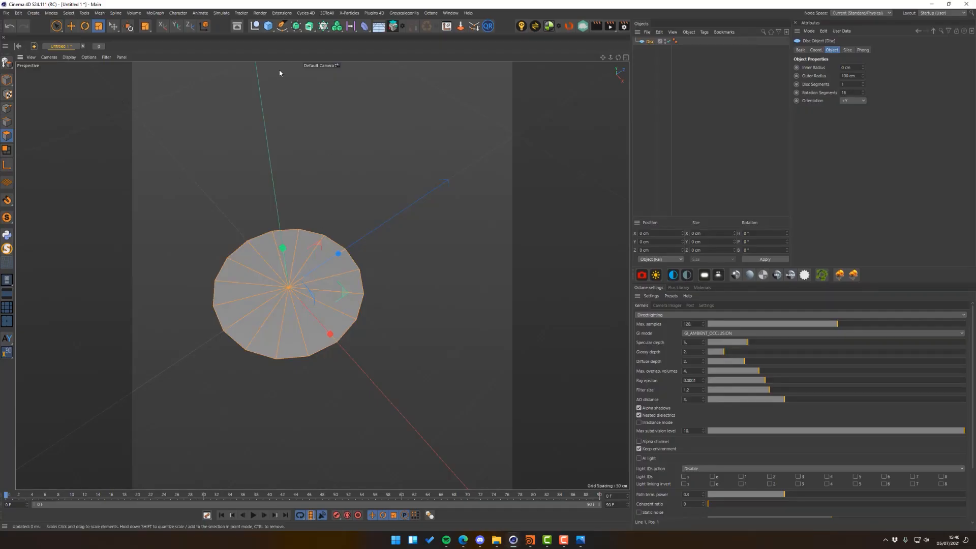
alt+click(336, 27)
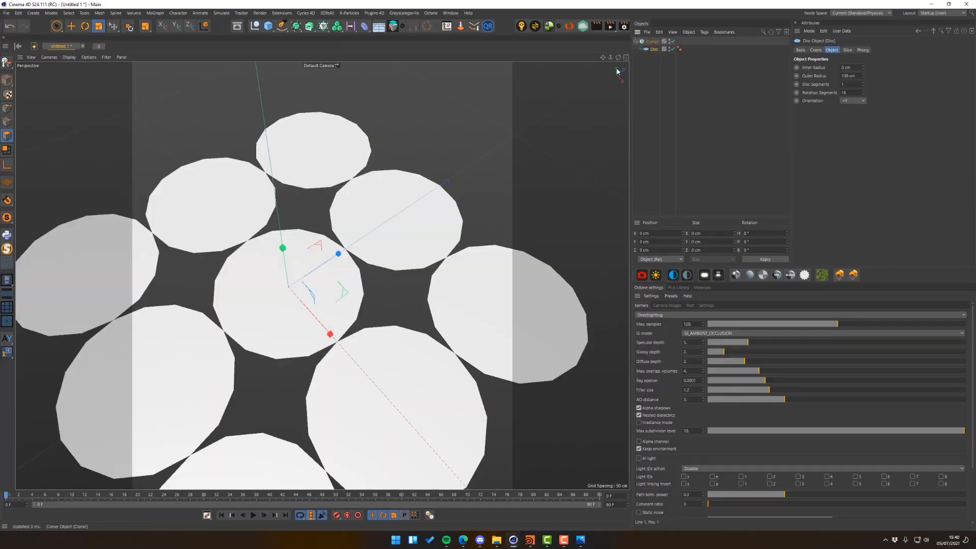
alt+drag(349, 294, 342, 249)
Set the Cloner's count to 1, 3, 1 to stack the discs vertically and reduce the spacing between them.
click(651, 42)
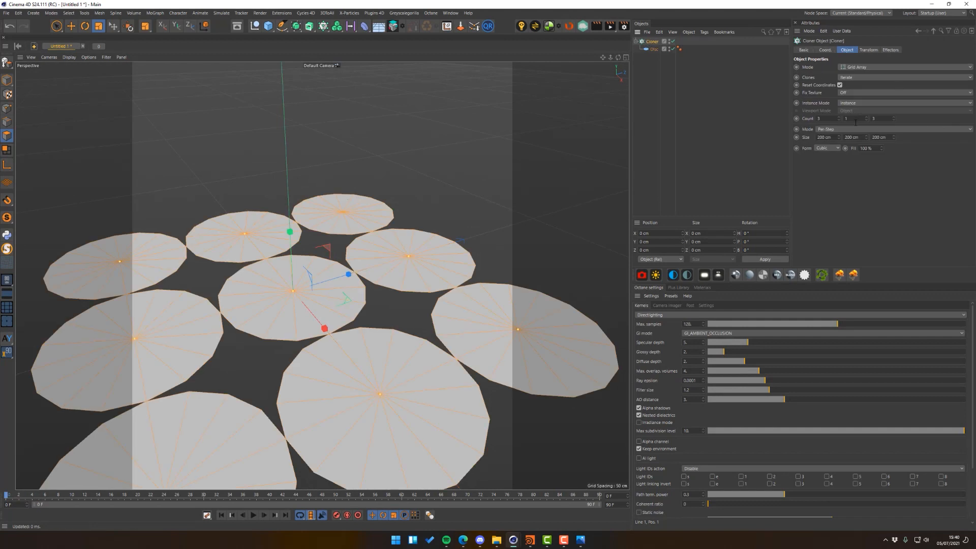
click(853, 119)
text(3)
key(Tab)
text(1)
key(Tab)
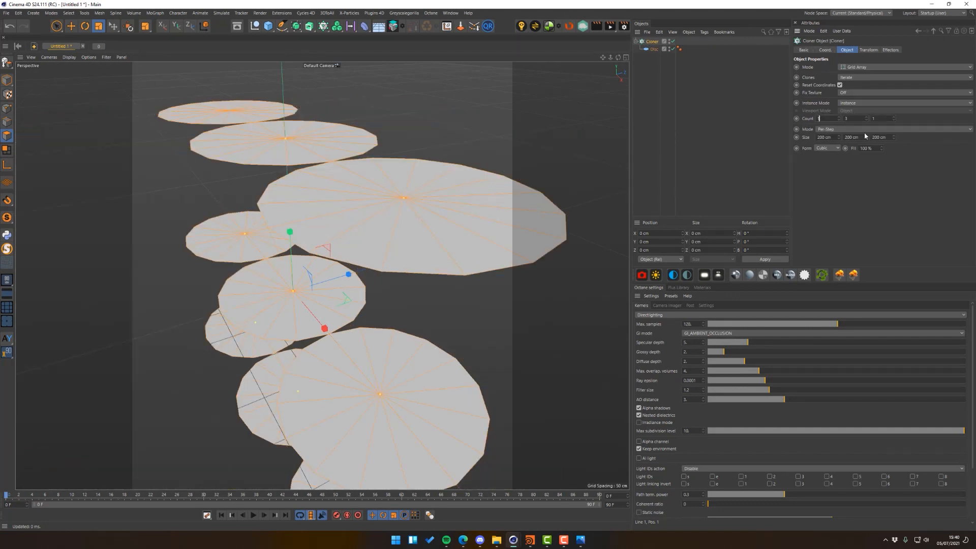
text(1)
key(Return)
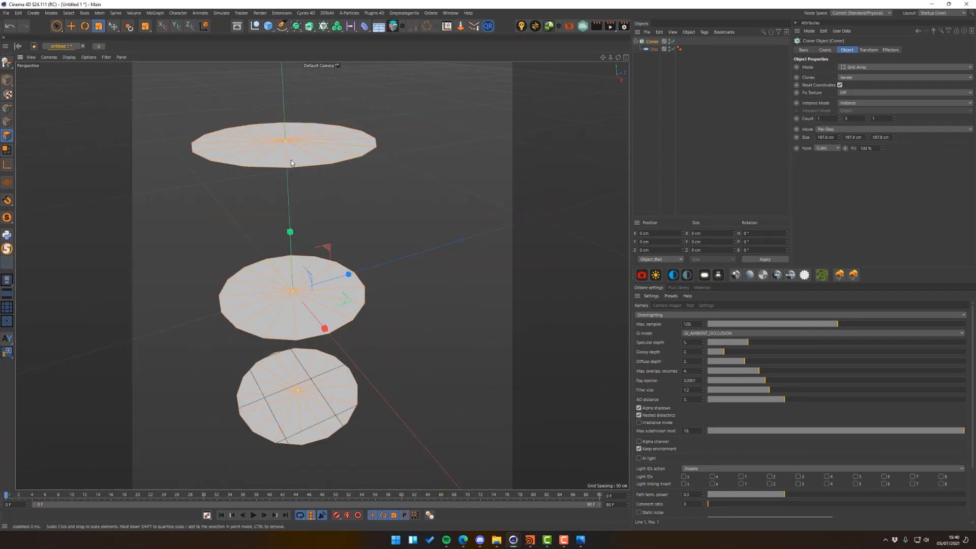
drag(866, 137, 867, 193)
mouse_move(290, 285)
alt+mouse_down()
mouse_move(271, 230)
mouse_move(274, 300)
mouse_move(288, 290)
alt+mouse_up()
Switch back to Houdini, add a Box node beside the circle node and display it.
click(530, 540)
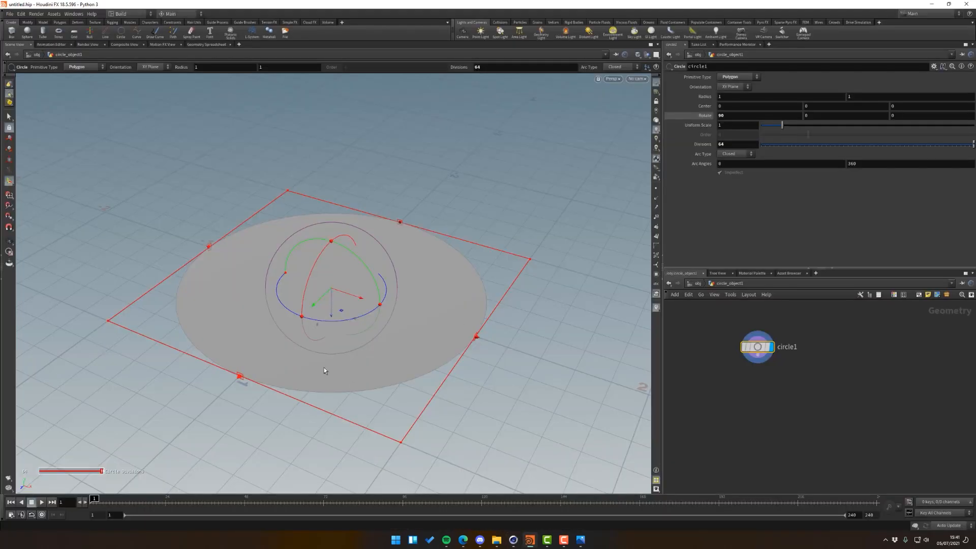
key(Tab)
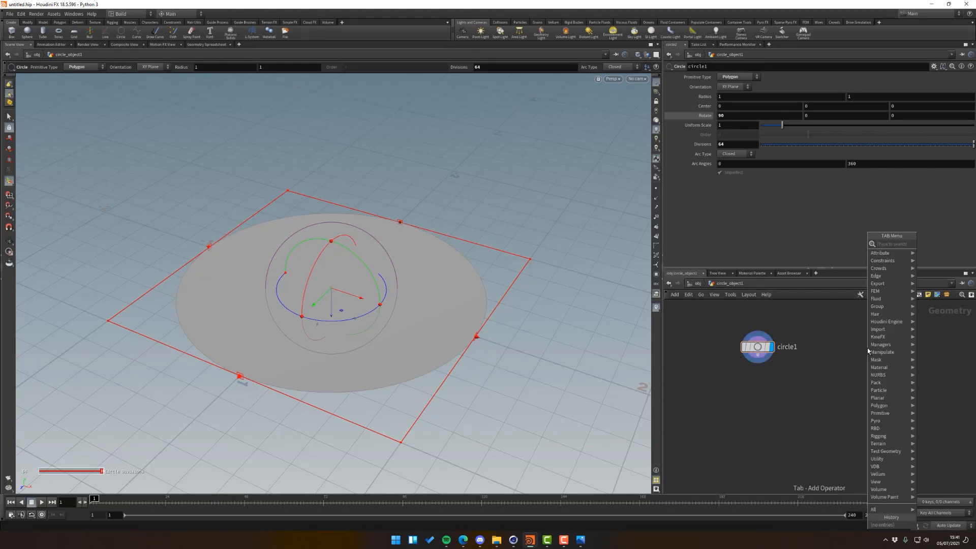
text(line)
key(Return)
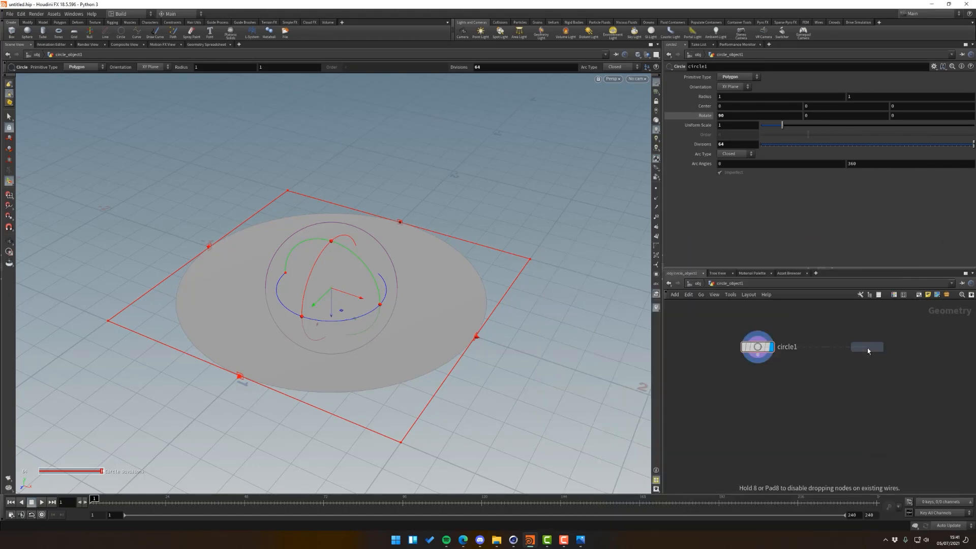
click(868, 348)
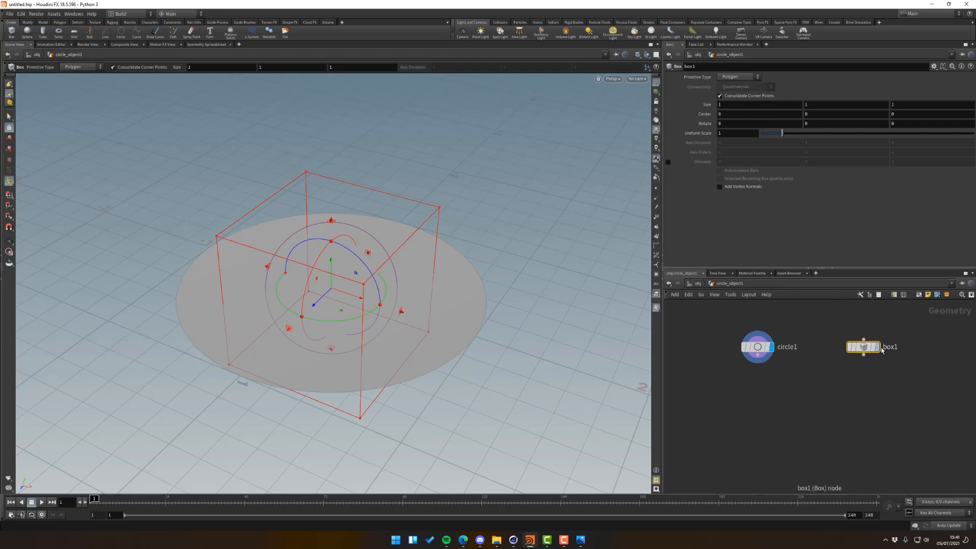
click(877, 347)
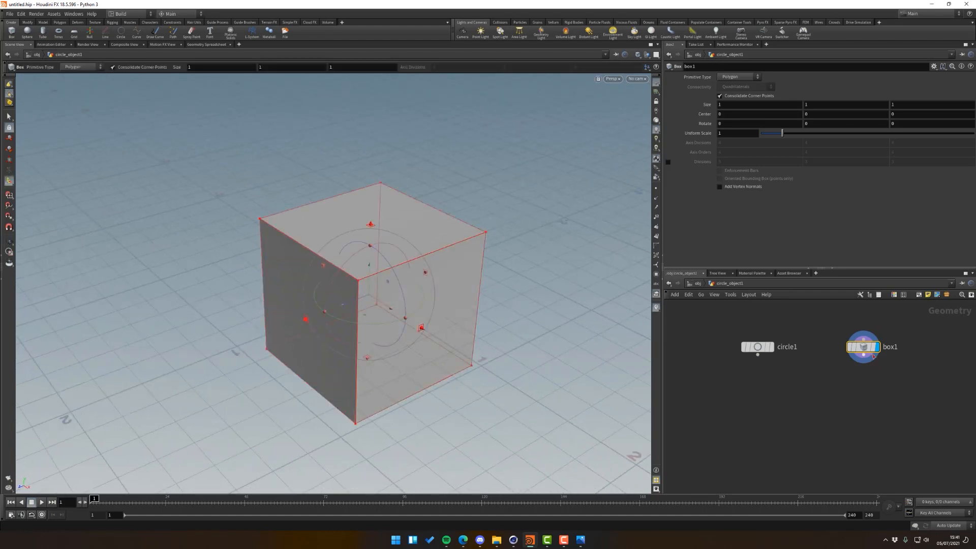
Add a Points from Volume node below the box, connected to the box's output.
mouse_move(871, 348)
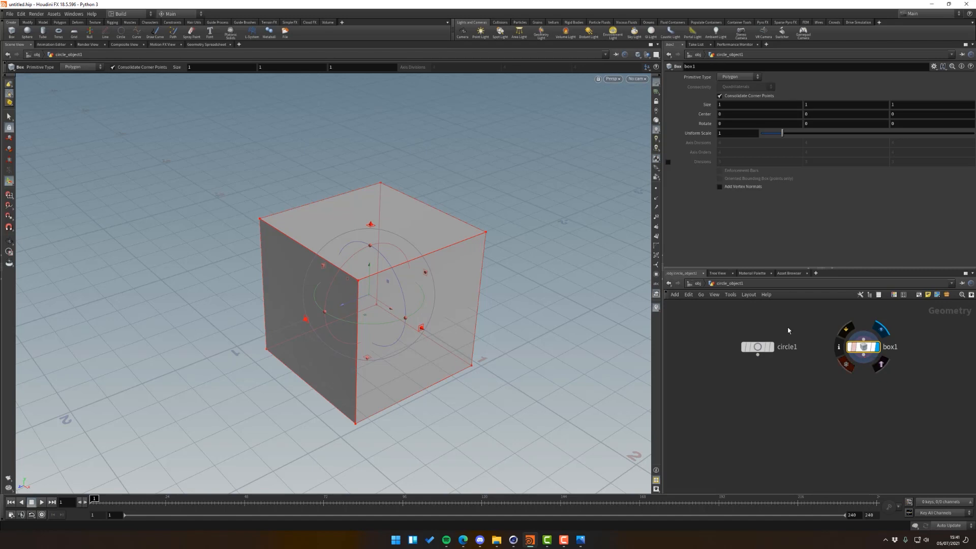
click(865, 355)
click(827, 400)
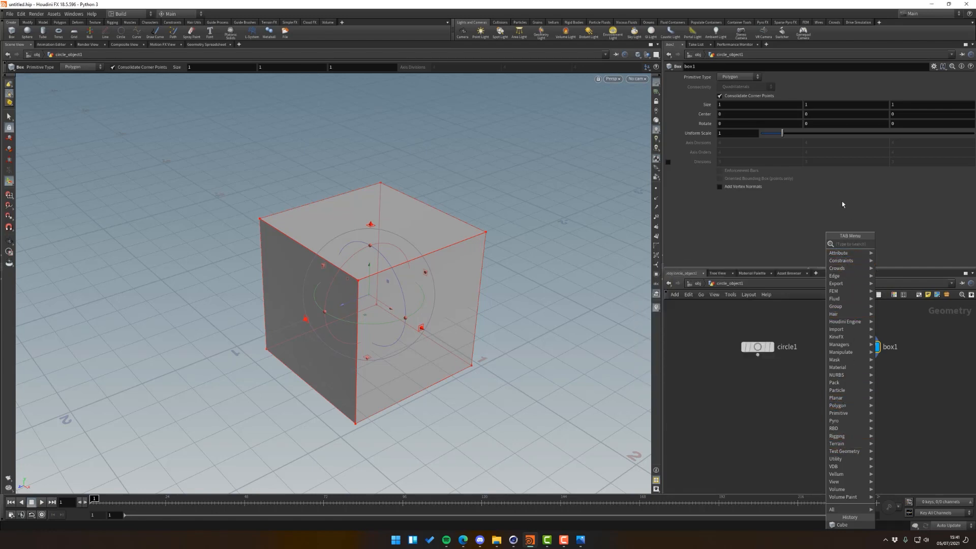
text(op)
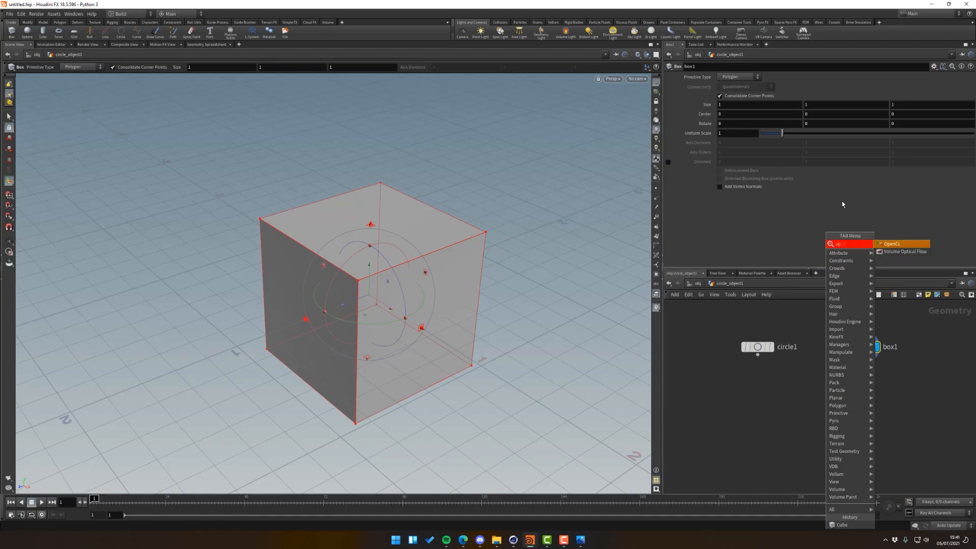
key(BackSpace)
key(BackSpace)
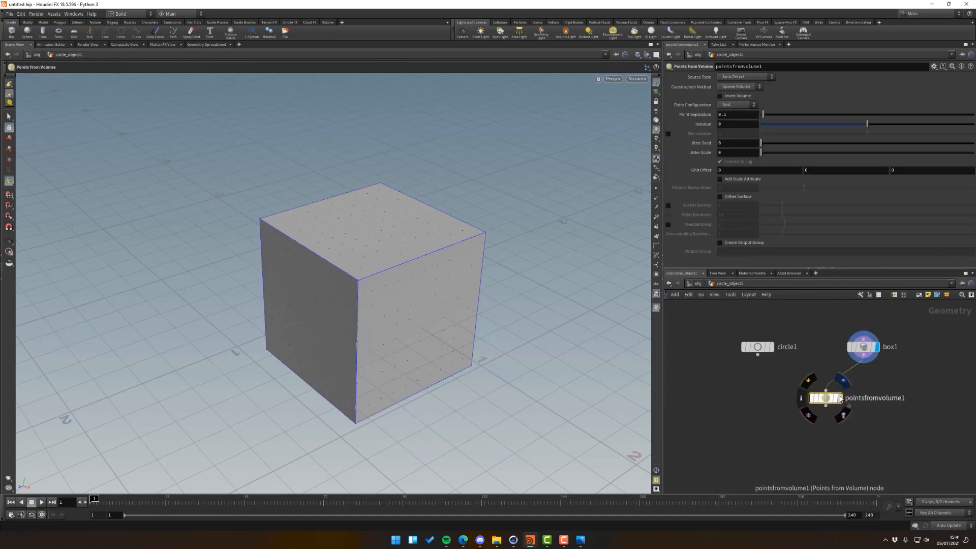
Display the Points from Volume node's output and align the node directly beneath the box node.
click(840, 398)
drag(826, 402, 865, 397)
alt+drag(415, 310, 346, 243)
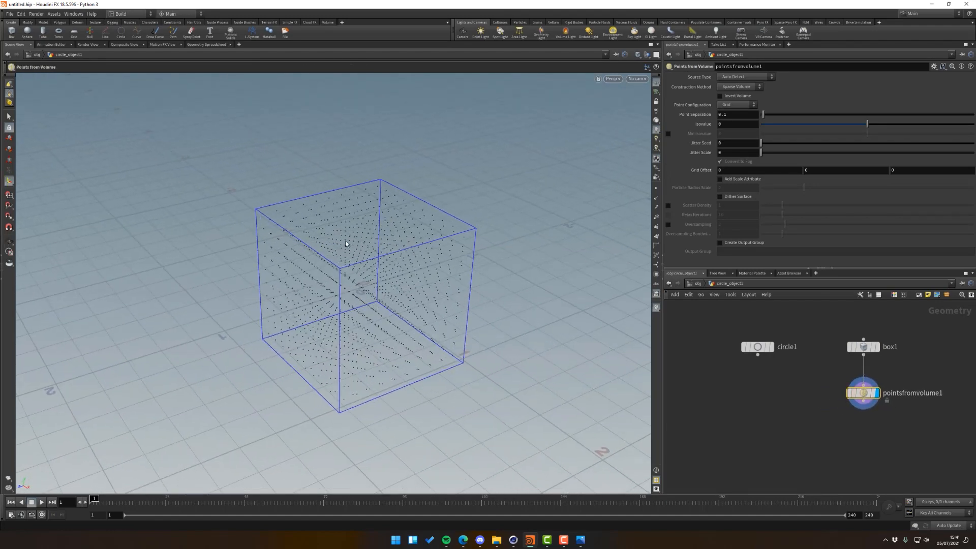
Narrow the box to a thin vertical column by setting its X and Z size to 0.05.
click(863, 347)
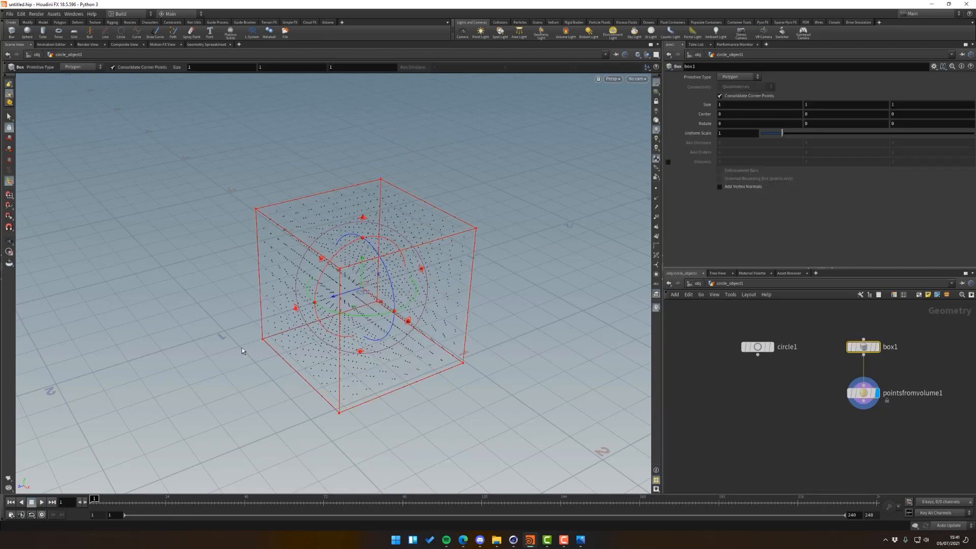
click(739, 104)
click(908, 104)
key(BackSpace)
text(.1)
click(831, 103)
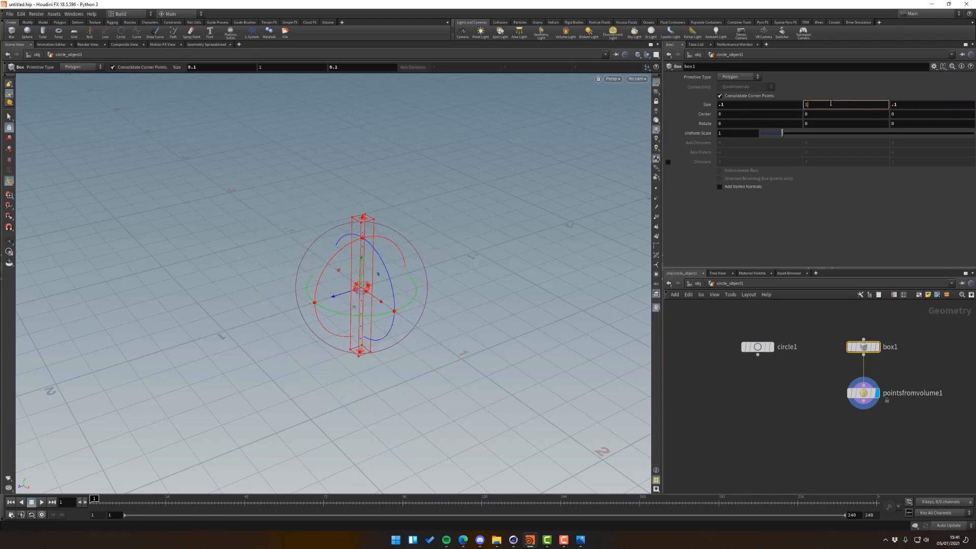
click(895, 105)
text(05)
click(737, 104)
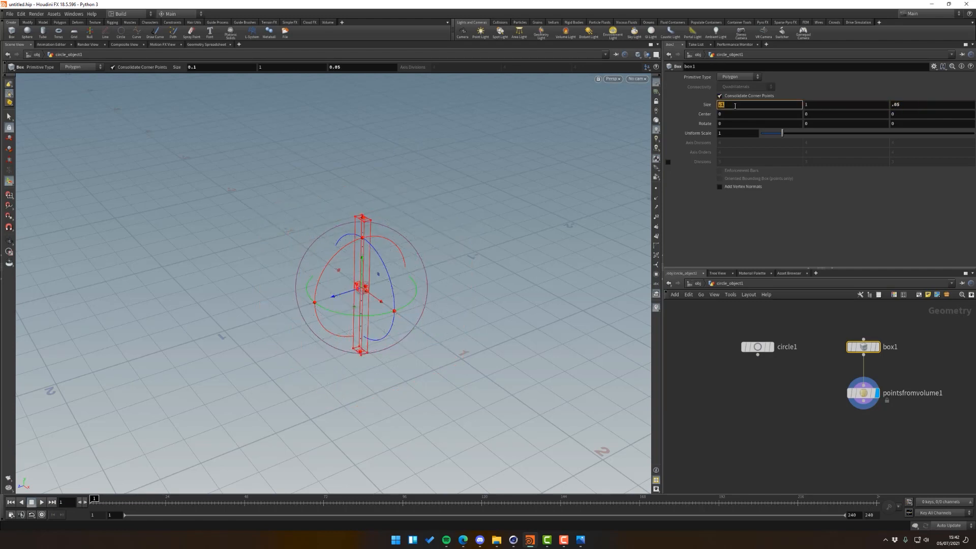
key(BackSpace)
text(05)
click(829, 105)
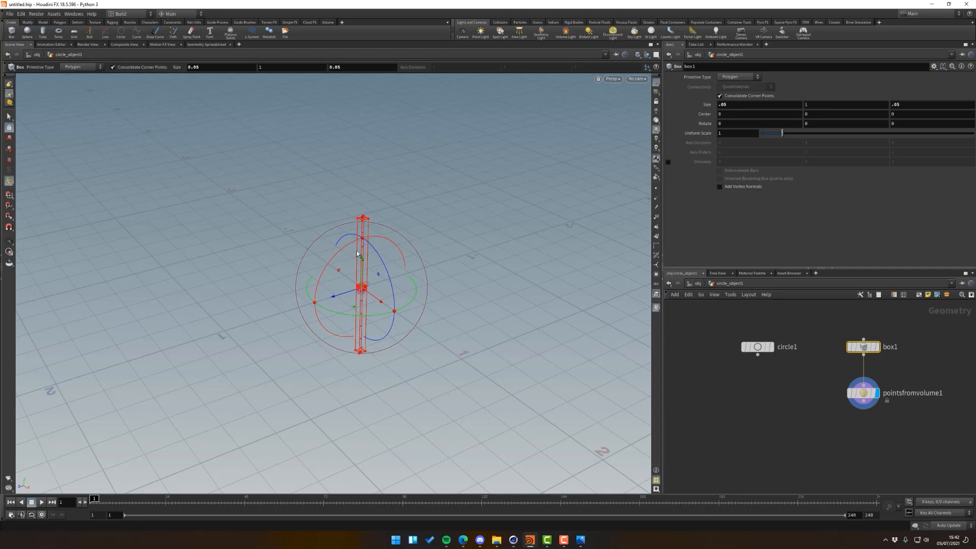
Examine the narrowed box and the points inside it from low and high viewing angles.
key(Escape)
drag(394, 224, 362, 208)
key(Return)
key(Escape)
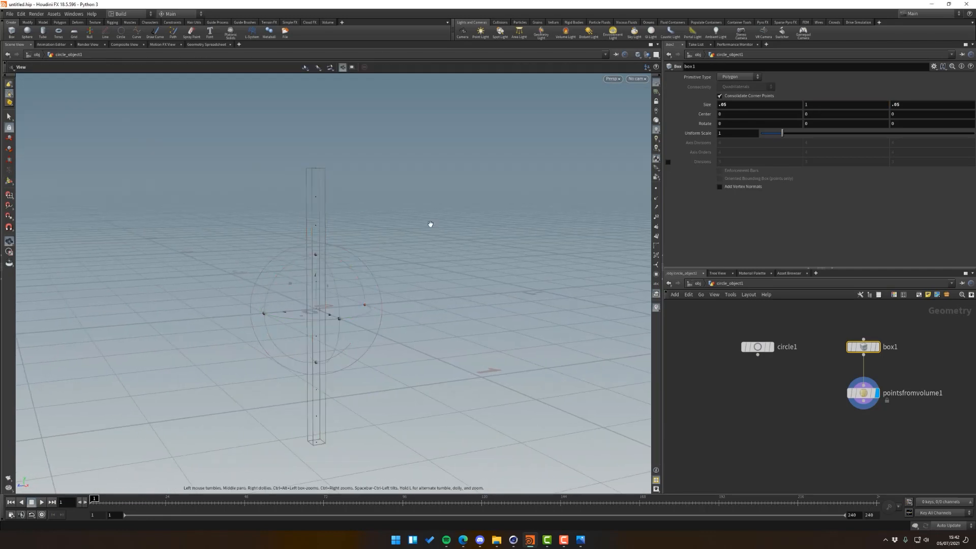
key(Return)
key(Escape)
drag(421, 233, 401, 196)
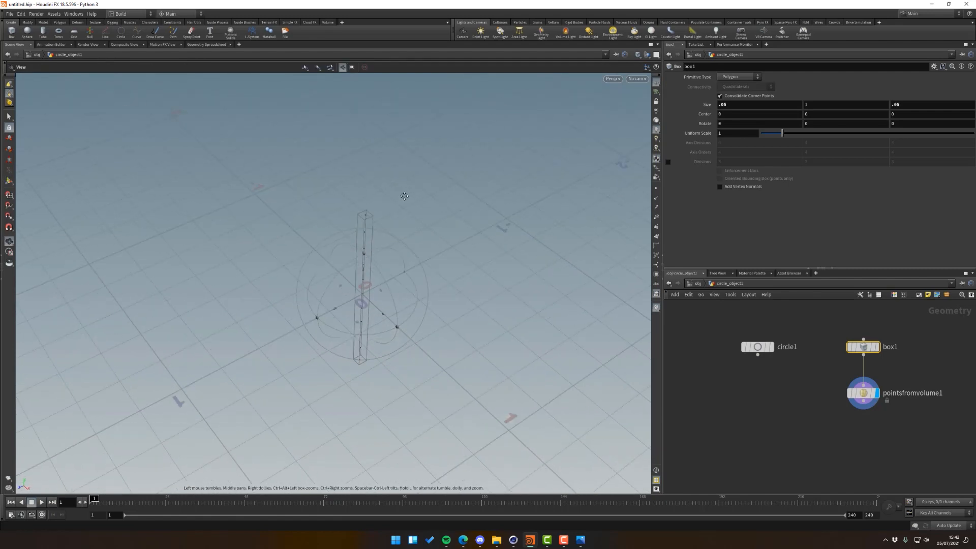
key(Return)
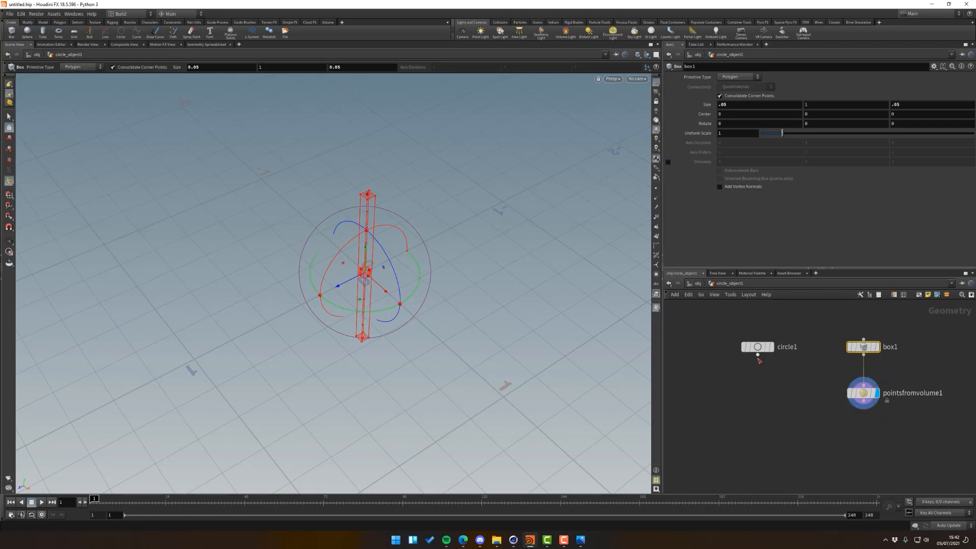
Add a Copy to Points node below the circle, with the circle's output wired into its first input.
drag(758, 358, 788, 417)
text(cop)
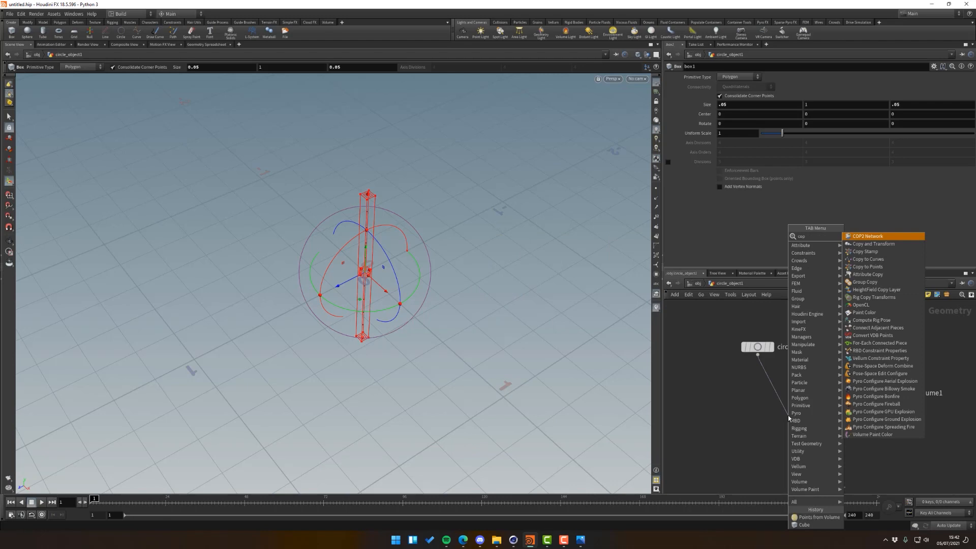
text(yto)
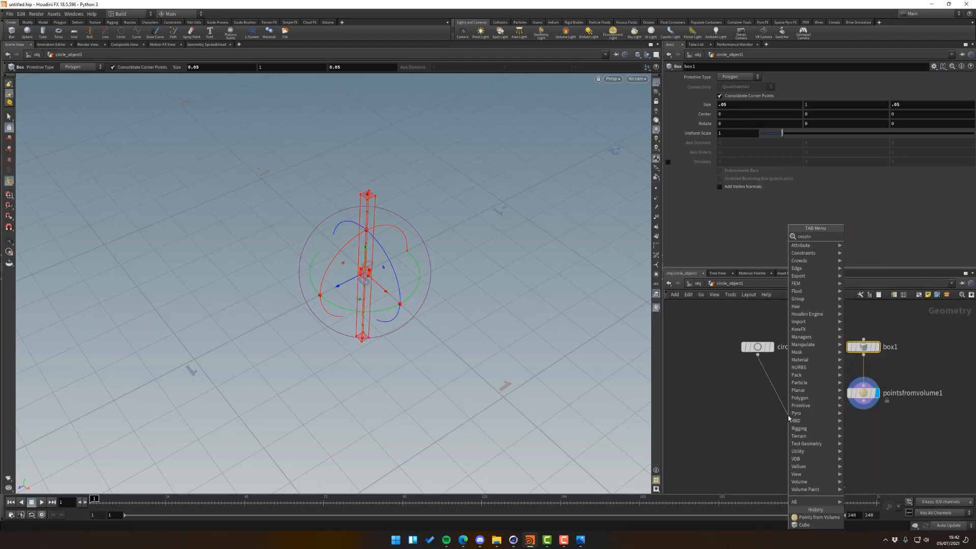
key(Return)
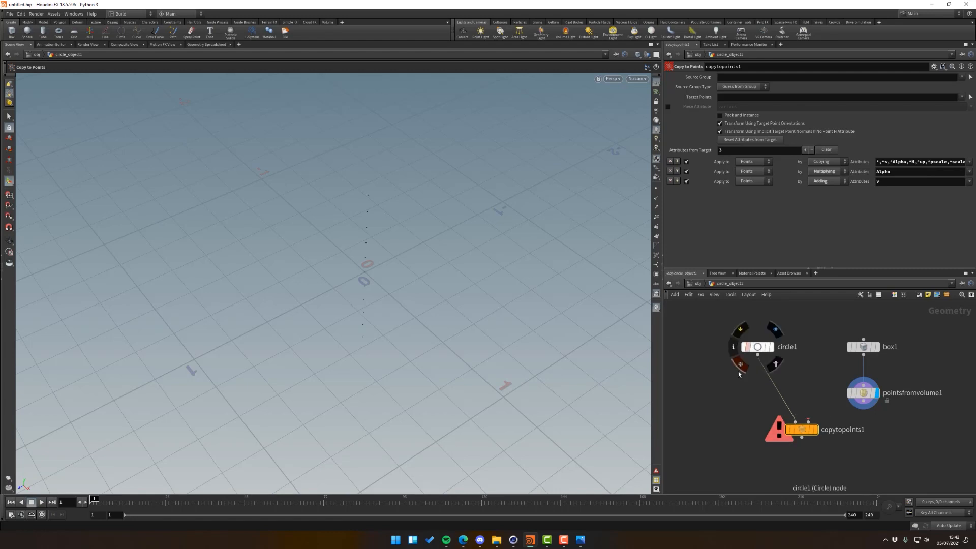
Wire the Points from Volume output into the Copy to Points node's target points input and display the copied circles.
mouse_move(788, 440)
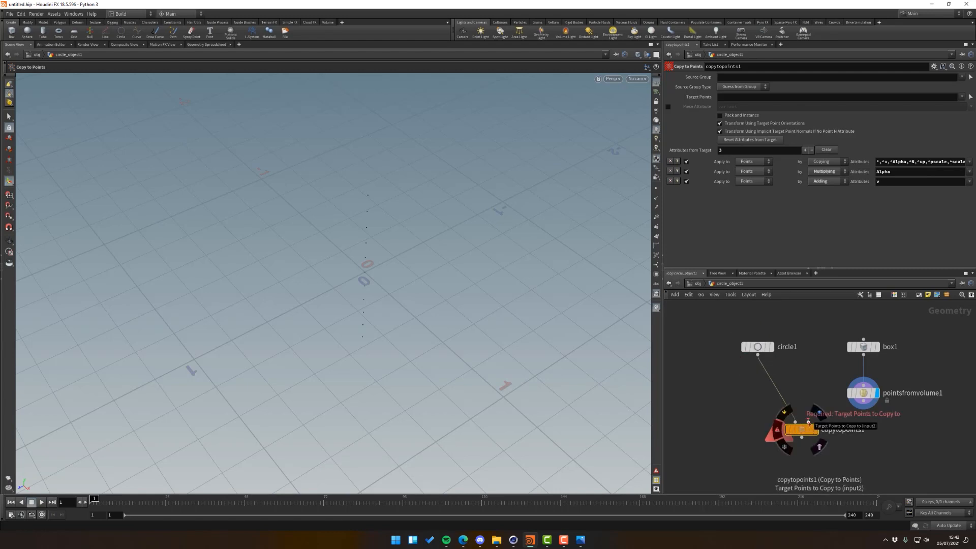
drag(808, 421, 839, 405)
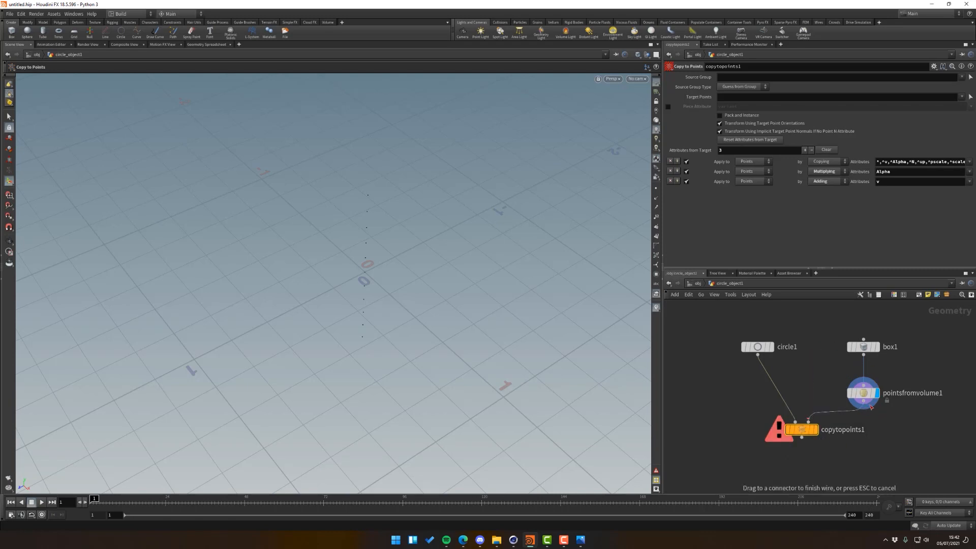
drag(868, 402, 864, 407)
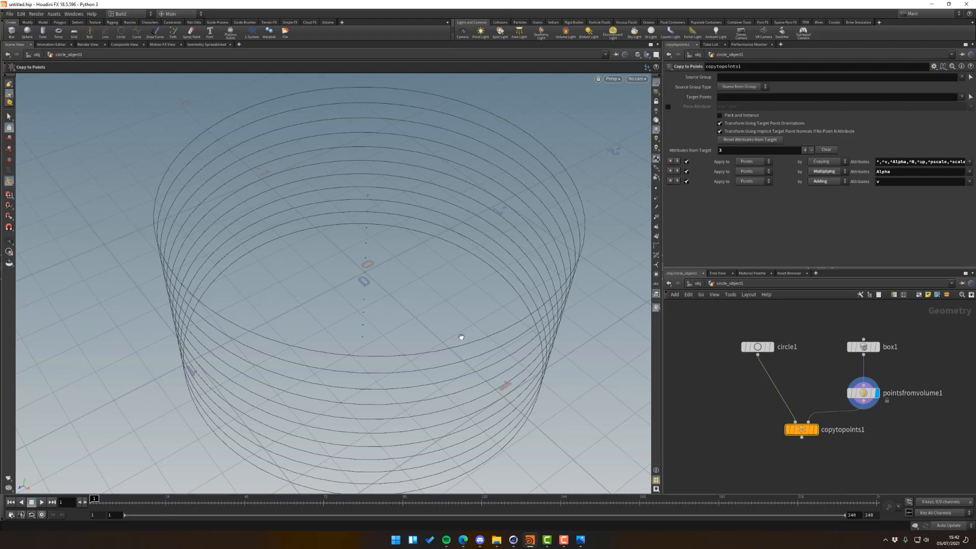
key(h)
click(814, 430)
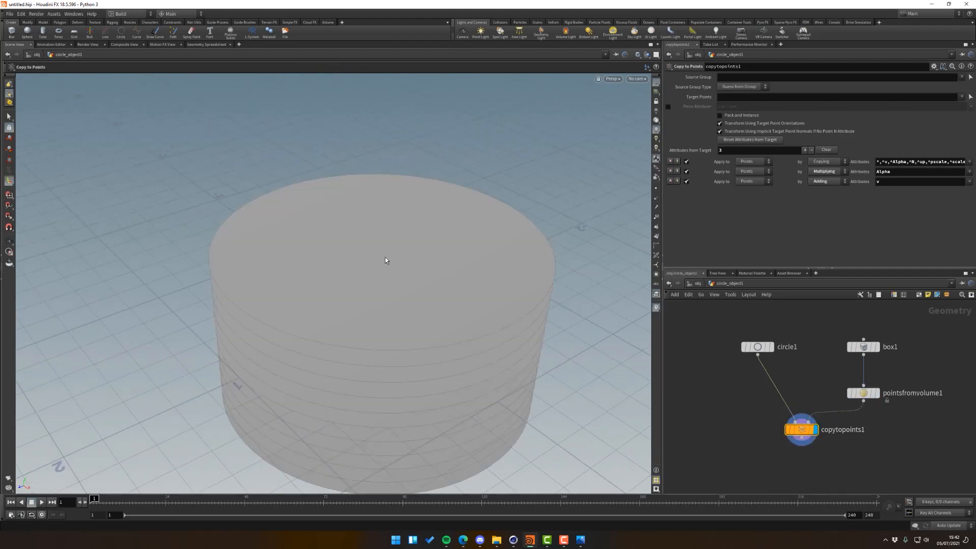
key(Escape)
middle_drag(438, 342, 374, 233)
drag(374, 233, 247, 306)
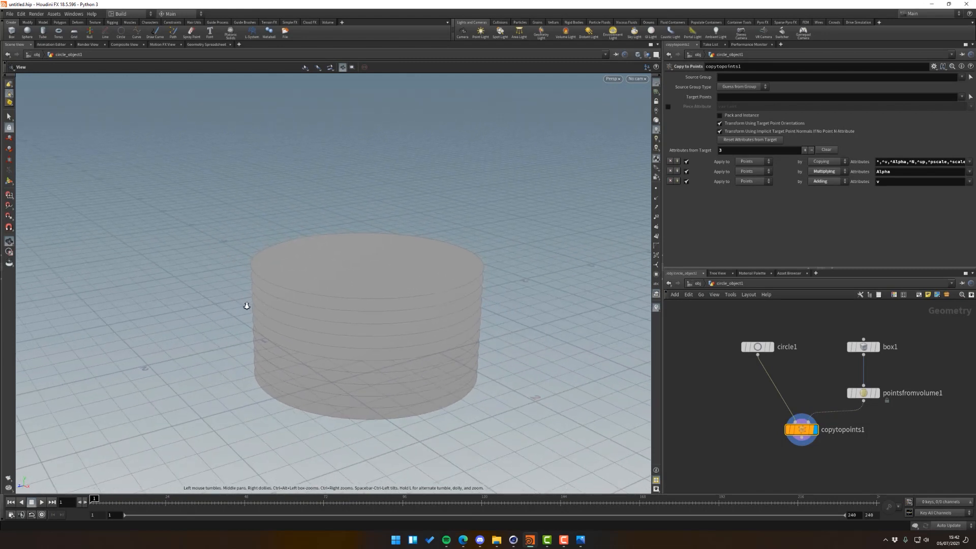
key(Return)
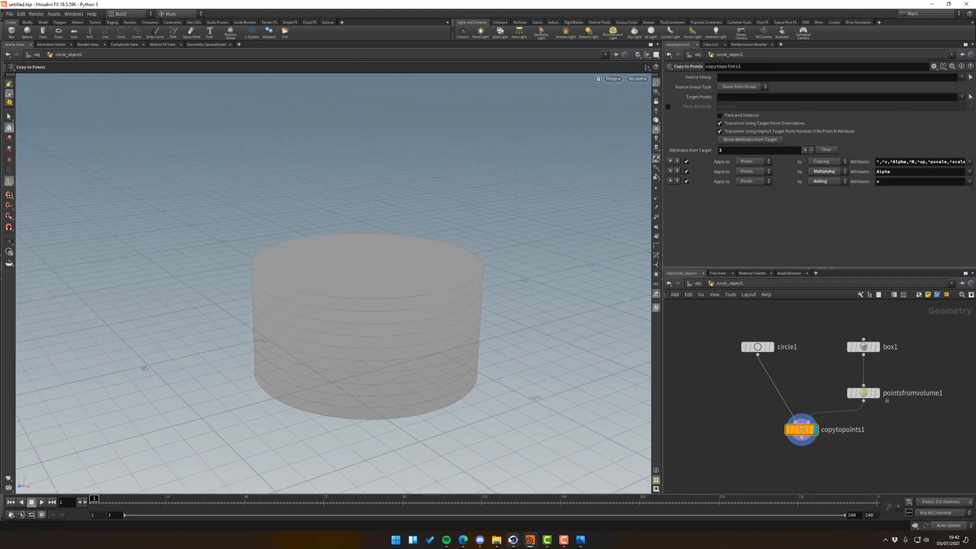
Switch to Cinema 4D and add a Random effector to the disc Cloner.
mouse_move(513, 540)
click(441, 508)
alt+drag(319, 249, 196, 210)
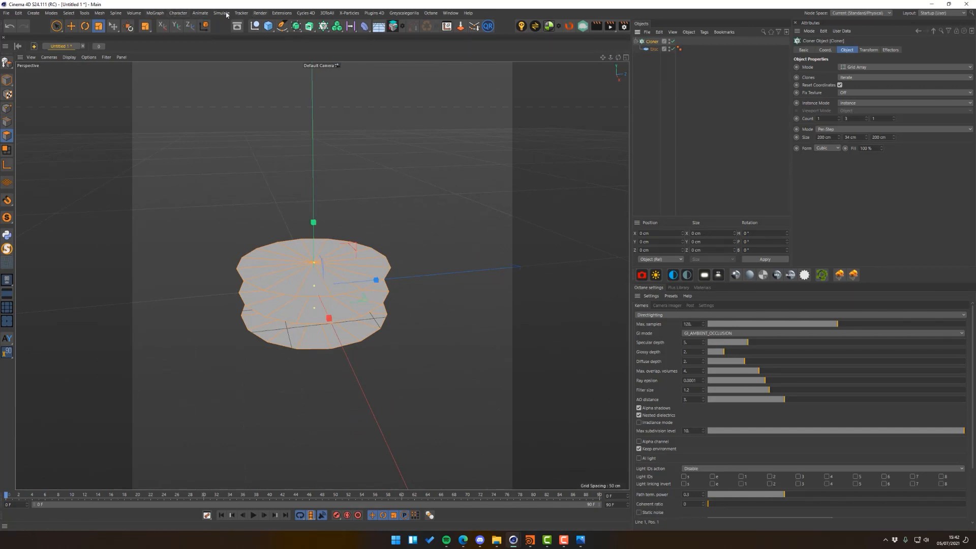
click(177, 13)
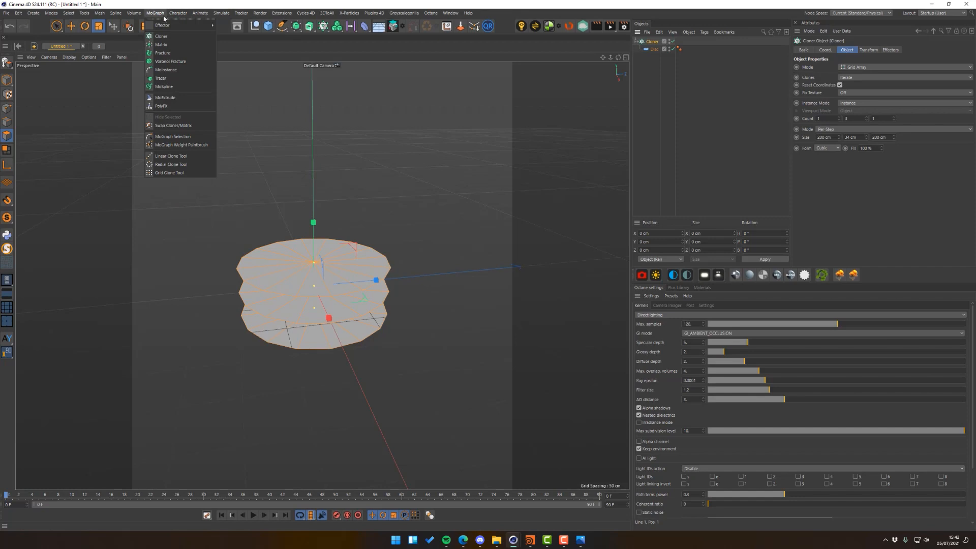
mouse_move(203, 25)
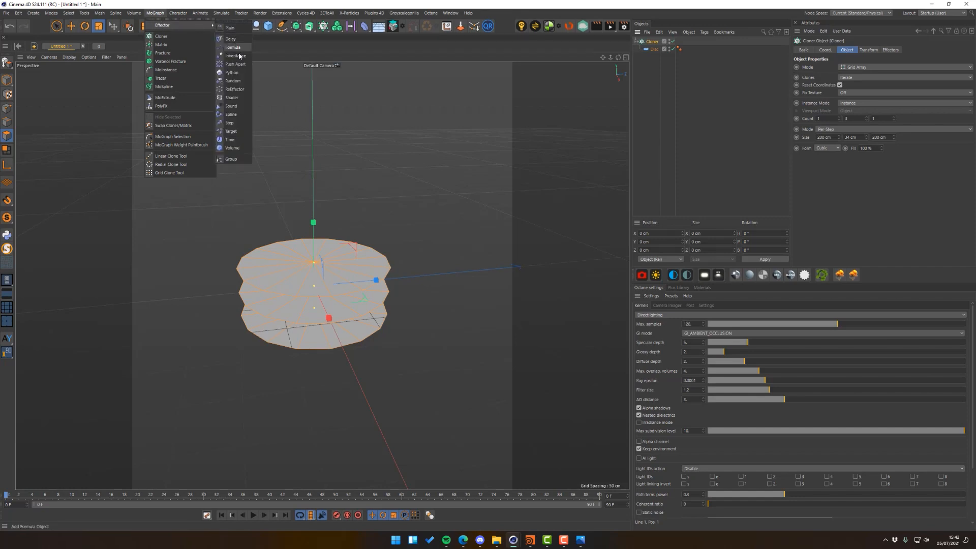
click(233, 81)
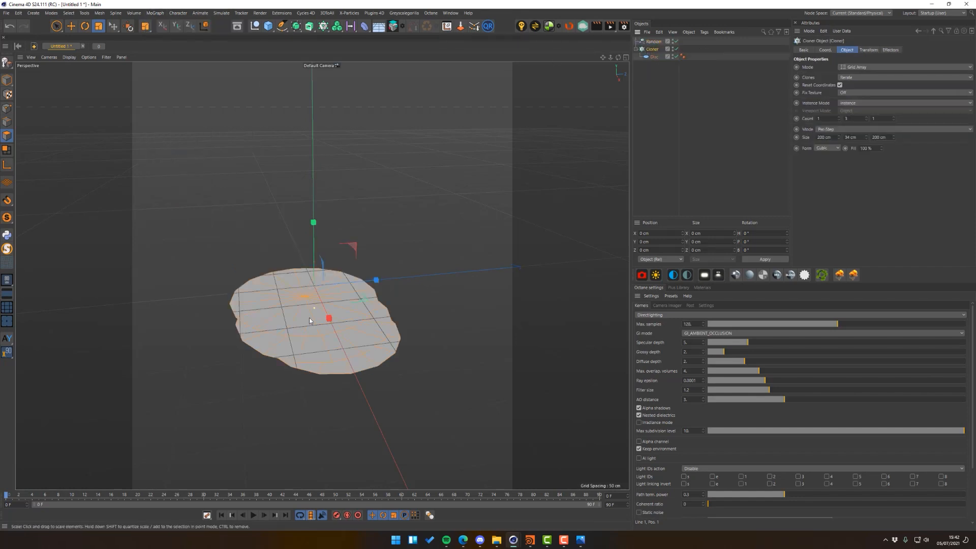
mouse_move(310, 319)
alt+mouse_down()
mouse_move(316, 286)
mouse_move(312, 306)
alt+mouse_up()
Turn off the Random effector's position variation and enable uniform scale variation with a value of 0.2.
click(651, 43)
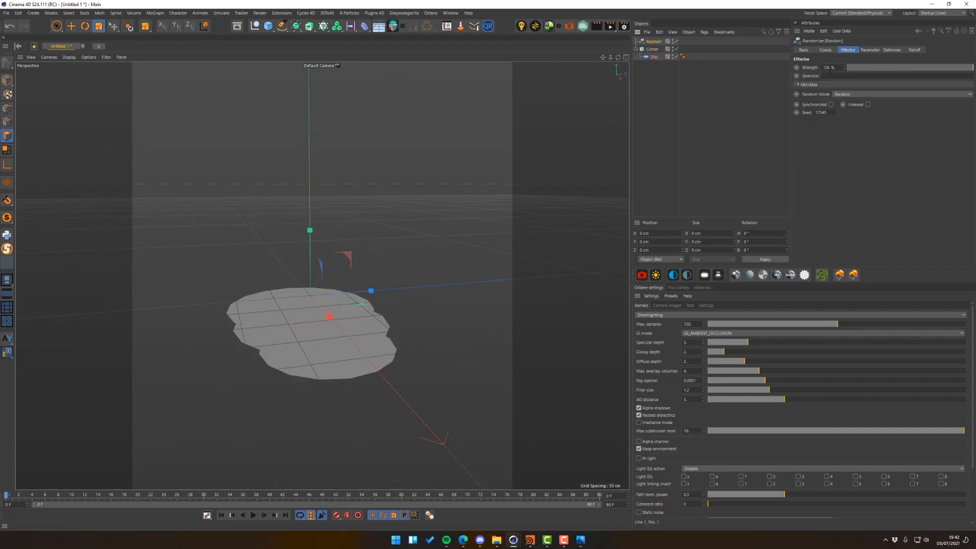
click(870, 50)
click(824, 82)
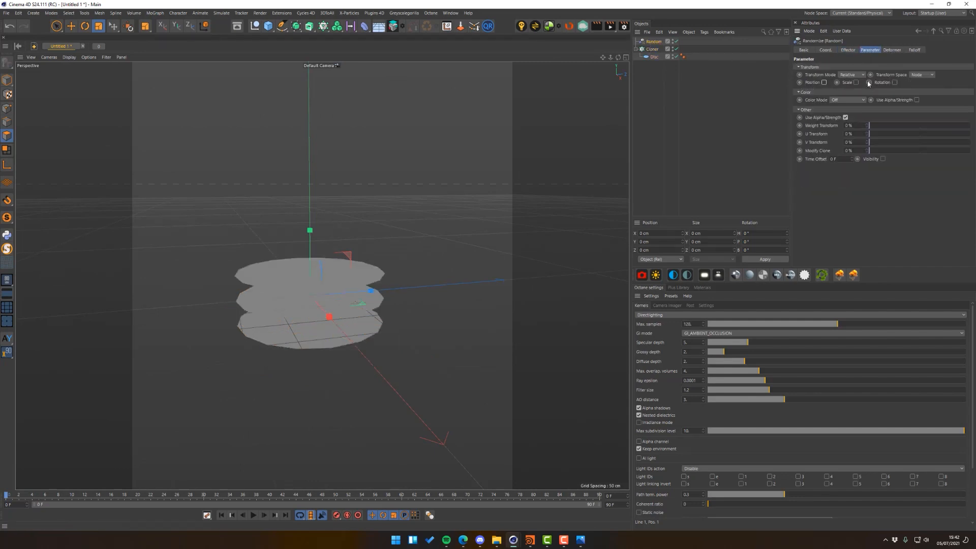
click(871, 83)
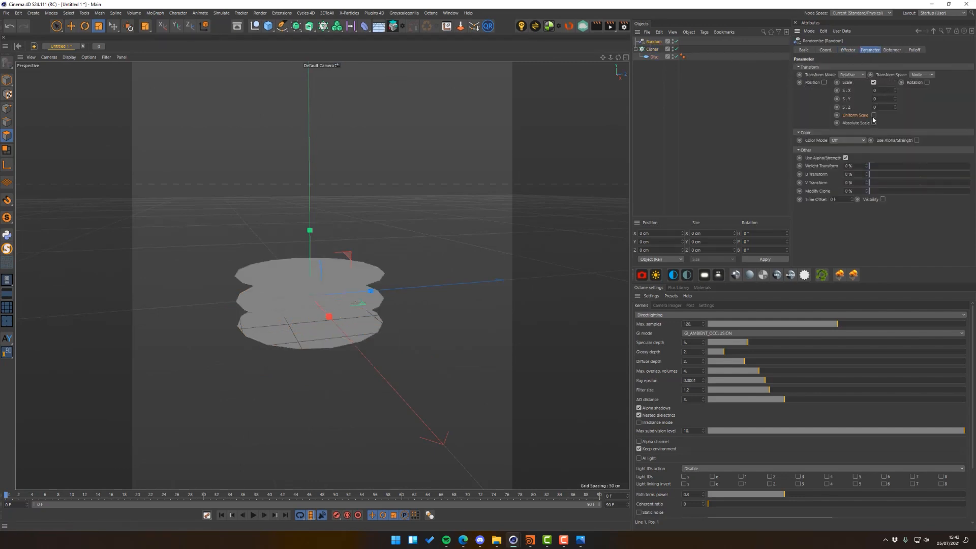
click(873, 115)
click(883, 90)
text(0.2)
key(Return)
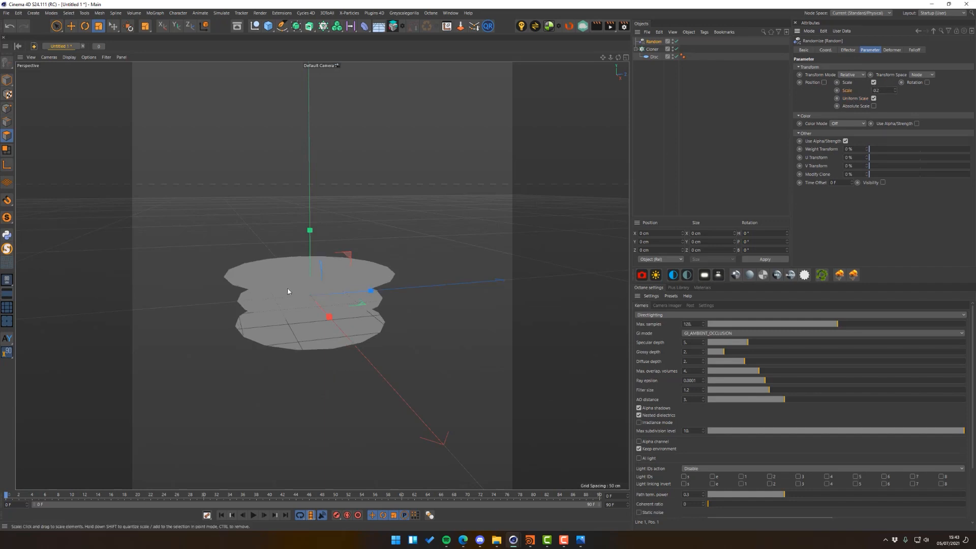
alt+drag(280, 279, 297, 263)
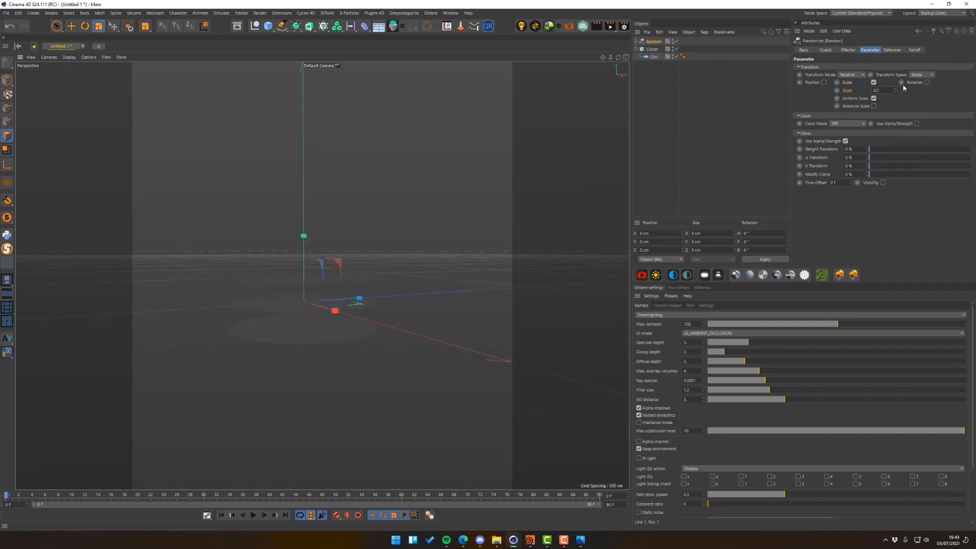
alt+drag(261, 292, 260, 349)
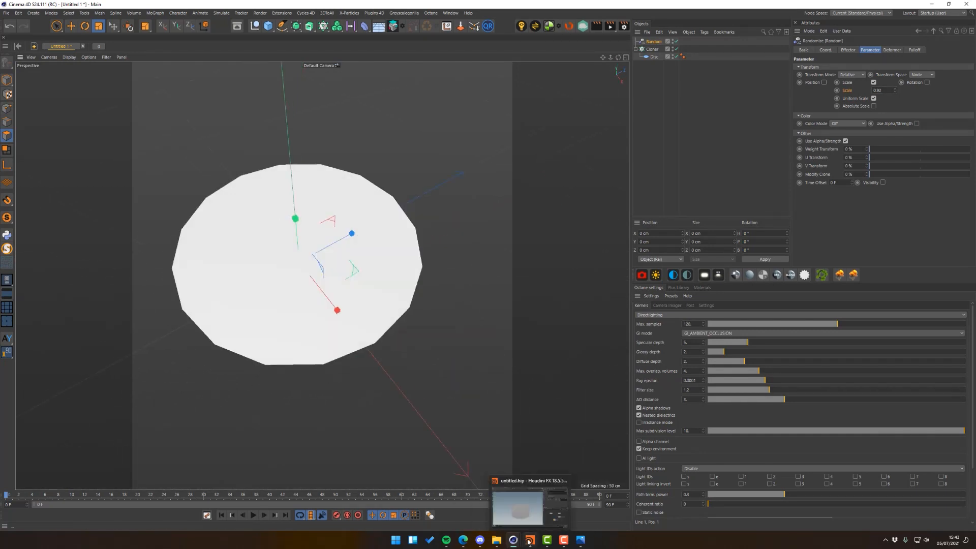
Switch back to Houdini and insert an Attribute Randomize node on the wire between Points from Volume and Copy to Points.
click(529, 507)
drag(805, 437, 802, 466)
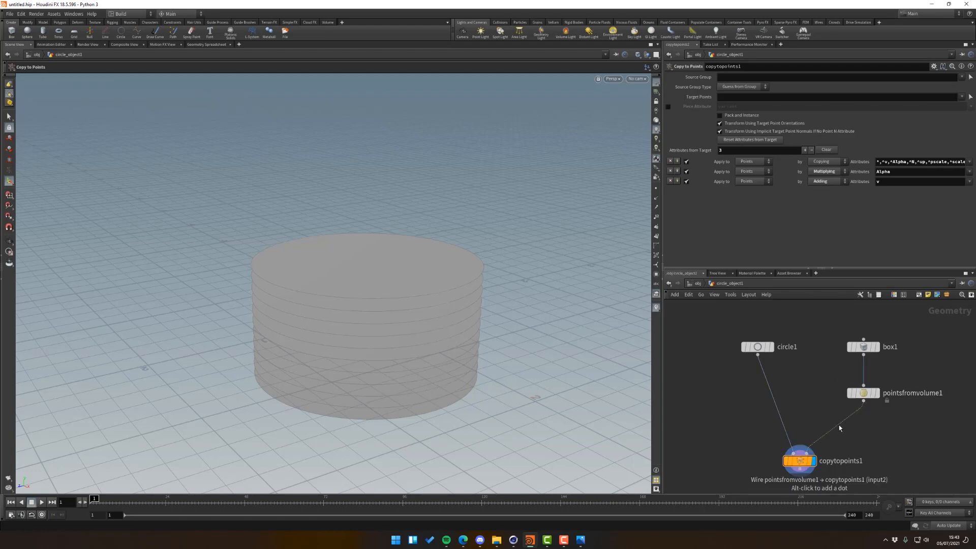
key(Tab)
text(attributer)
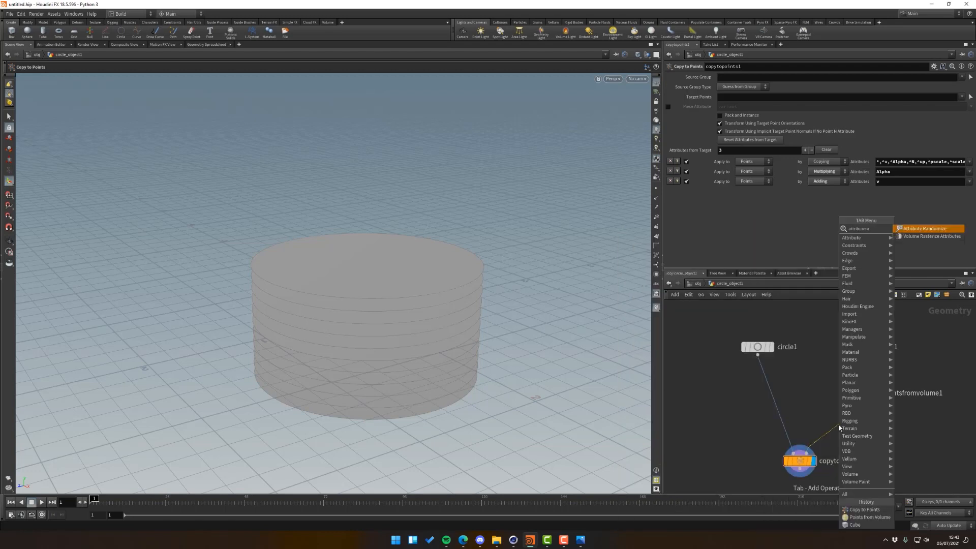
key(Return)
click(842, 429)
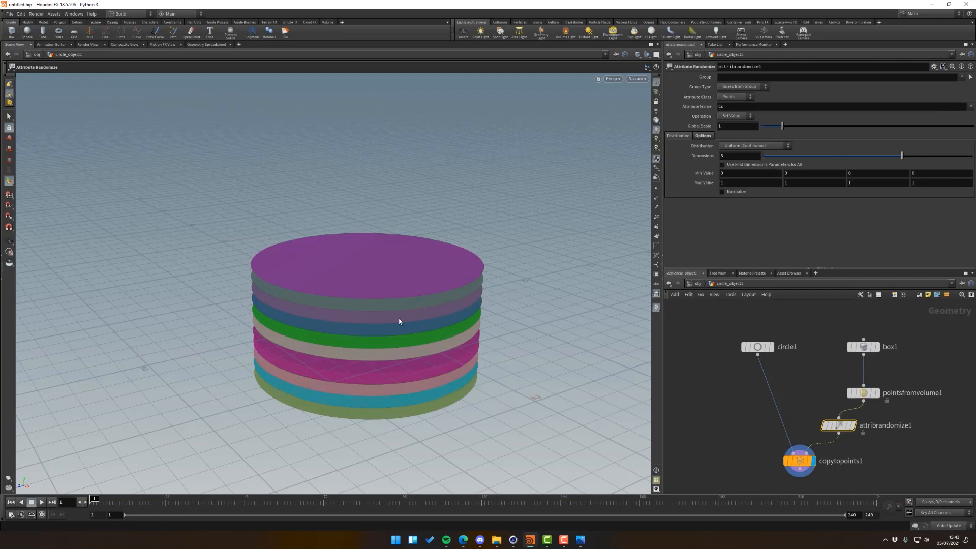
Set the Attribute Randomize node's attribute name to pscale so it randomizes the size of the circle copies.
mouse_move(380, 335)
alt+mouse_down()
mouse_move(373, 295)
mouse_move(370, 342)
alt+mouse_up()
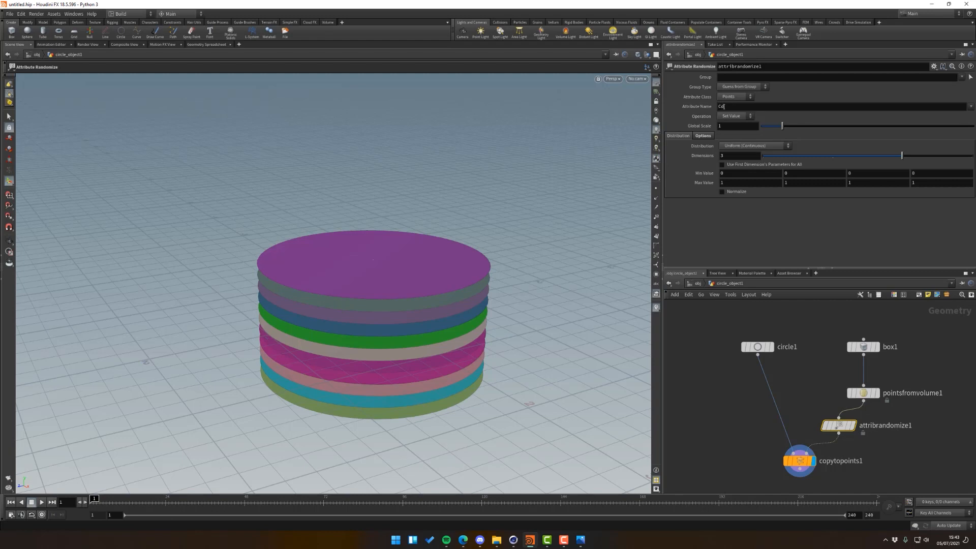
double_click(723, 106)
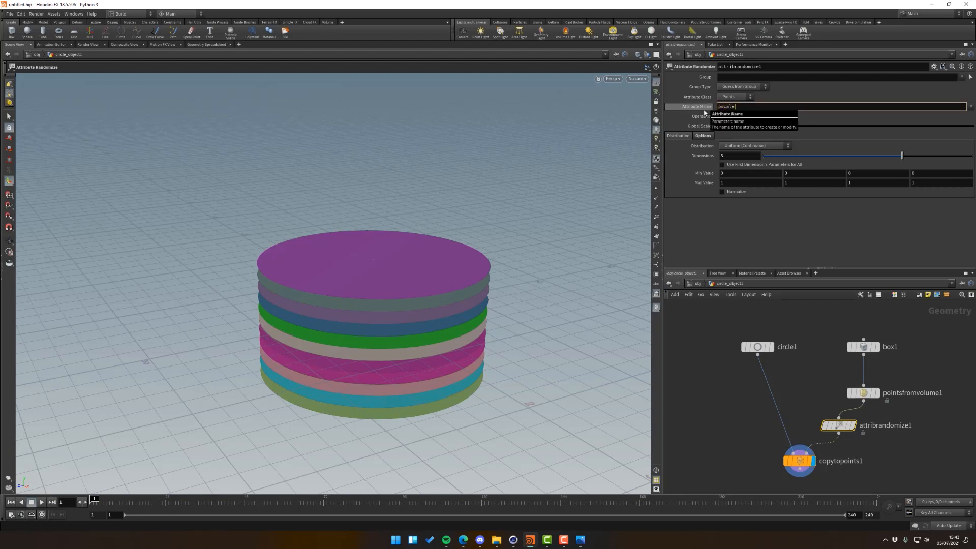
key(Return)
drag(312, 299, 419, 376)
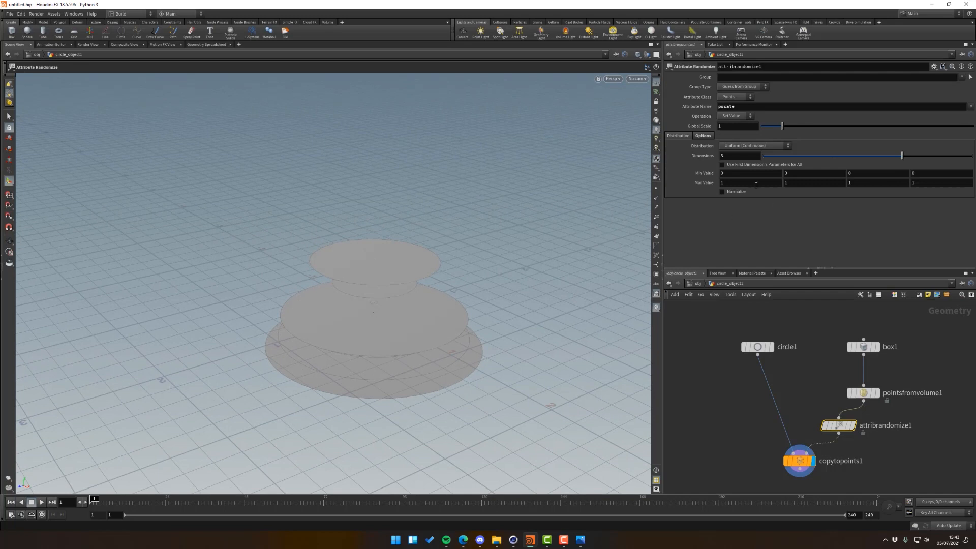
Set the first two minimum values of the pscale randomization to 0.6.
click(722, 173)
text(.6)
key(Tab)
text(.6)
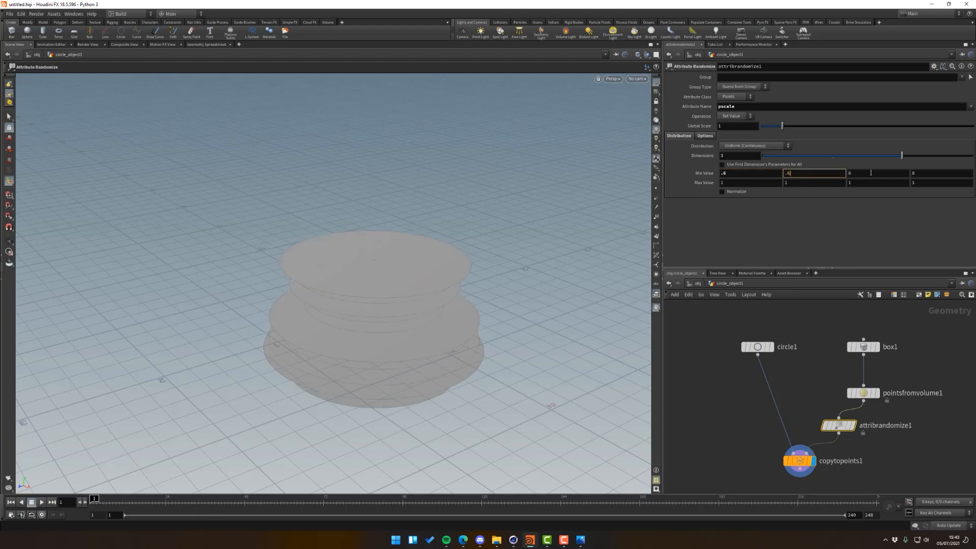
key(Tab)
mouse_move(370, 272)
alt+mouse_down()
mouse_move(377, 309)
mouse_move(360, 266)
mouse_move(363, 290)
alt+mouse_up()
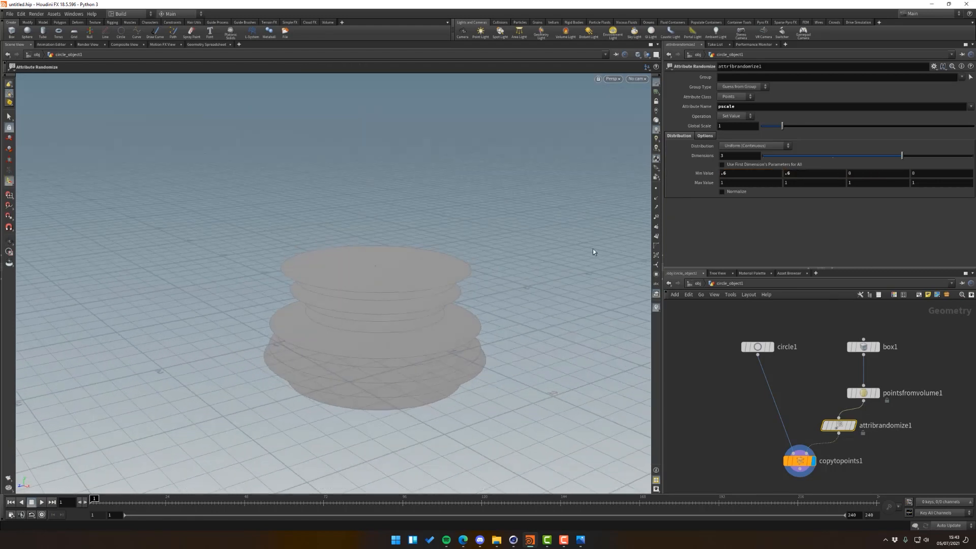
Set the Attribute Randomize node's global seed to 7.35 for a different arrangement of circle sizes.
click(705, 136)
drag(946, 167, 917, 169)
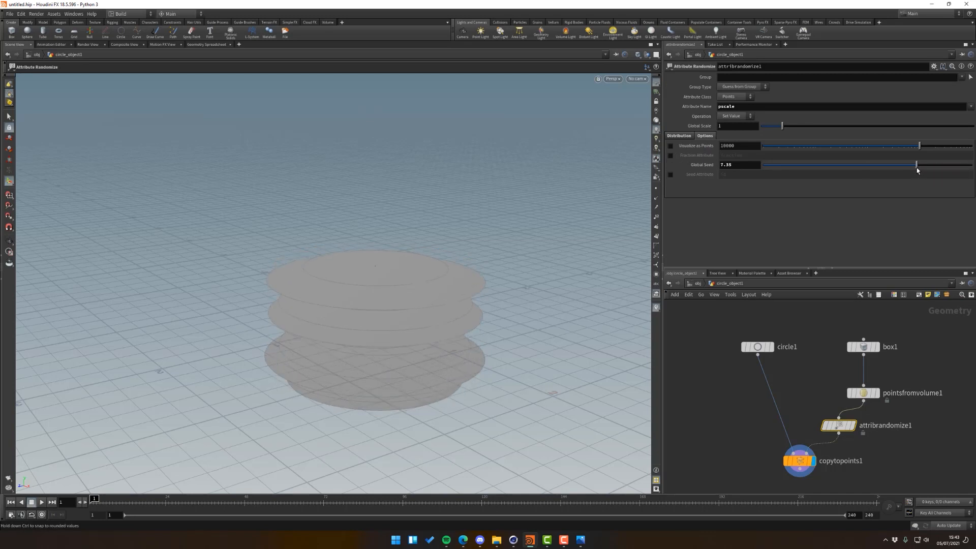
mouse_move(213, 356)
alt+mouse_down()
mouse_move(236, 307)
mouse_move(224, 351)
alt+mouse_up()
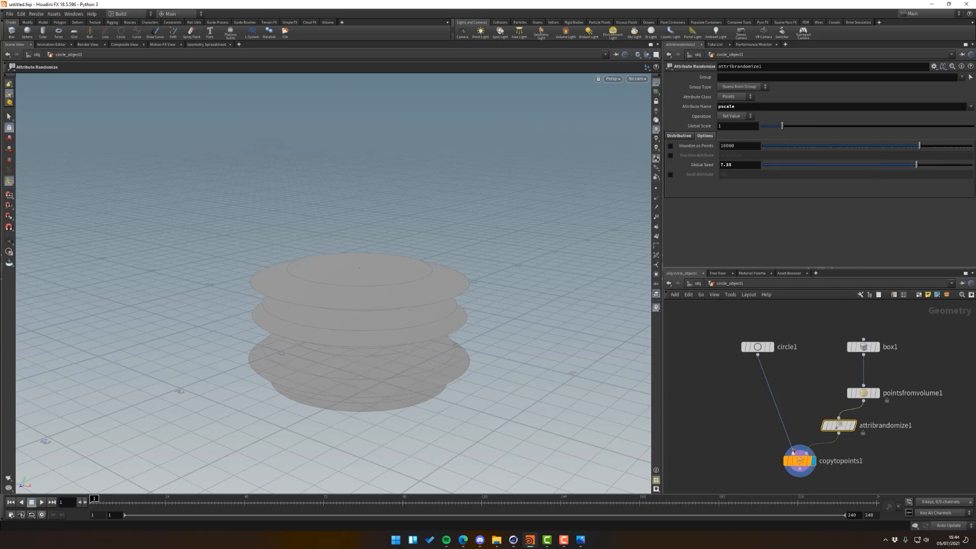
Add a Remesh node fed by the output of Copy to Points.
middle_drag(804, 422, 803, 381)
key(alt)
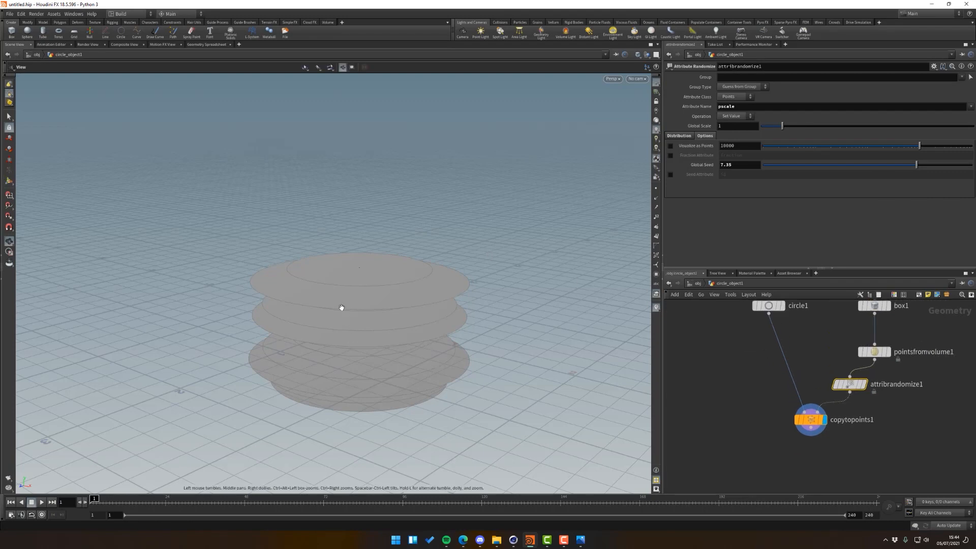
drag(342, 307, 439, 373)
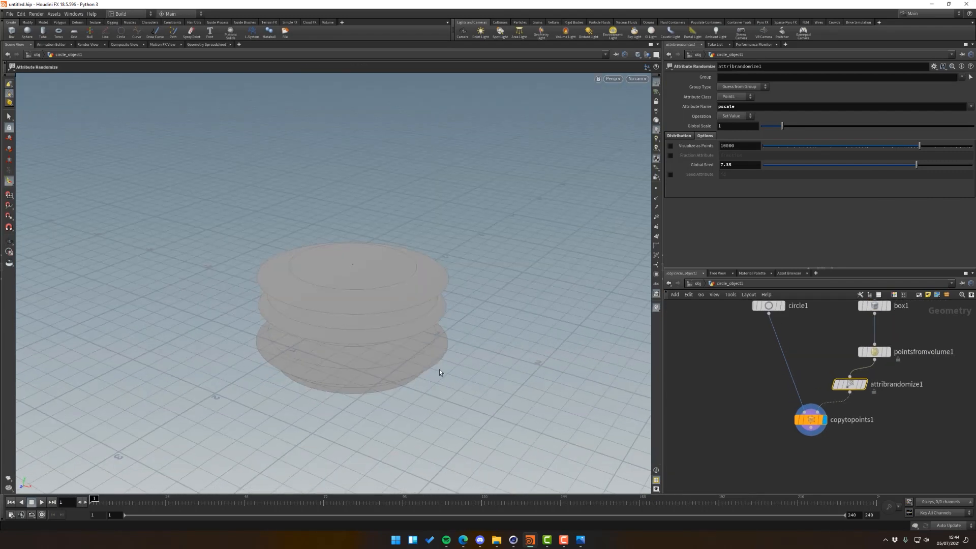
middle_drag(724, 424, 710, 366)
alt+right_drag(318, 290, 417, 272)
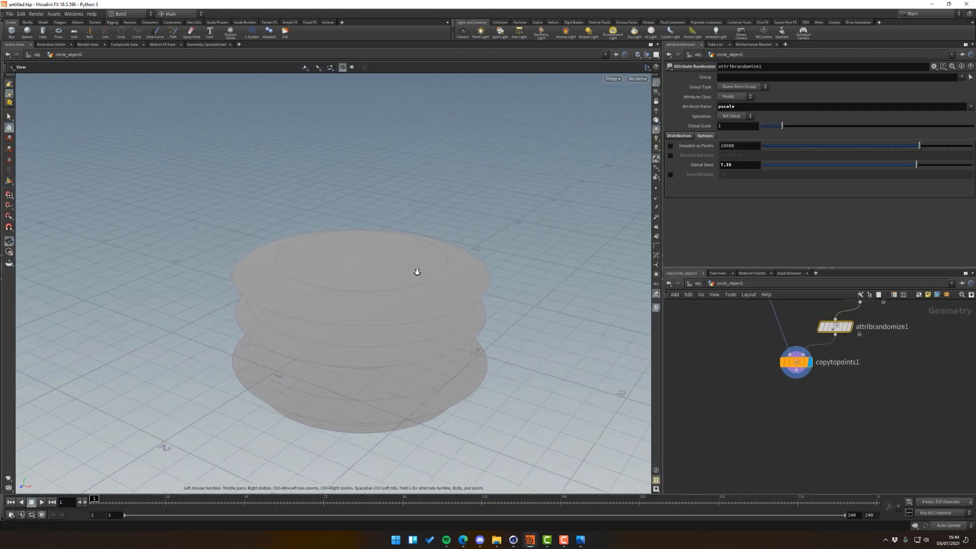
drag(417, 272, 388, 249)
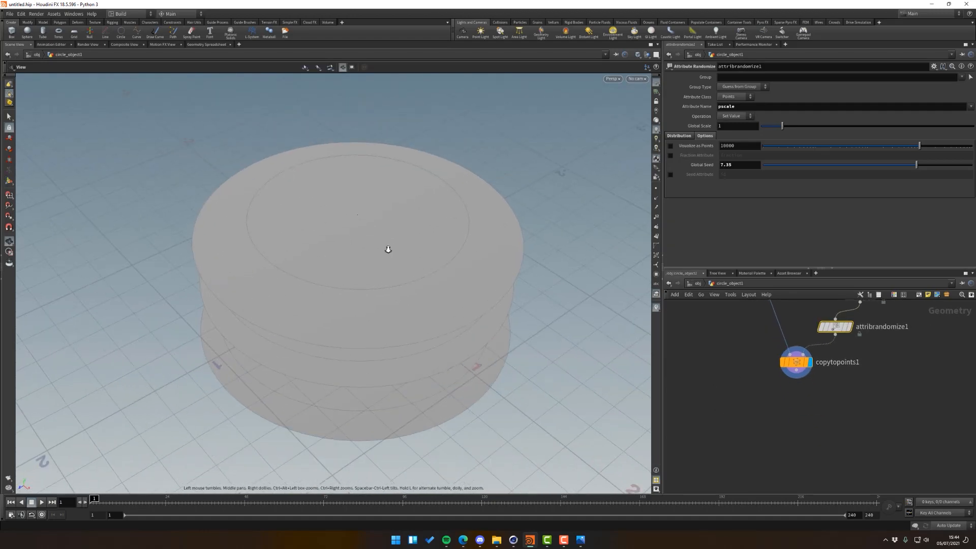
alt+right_drag(388, 249, 345, 277)
alt+drag(344, 276, 349, 252)
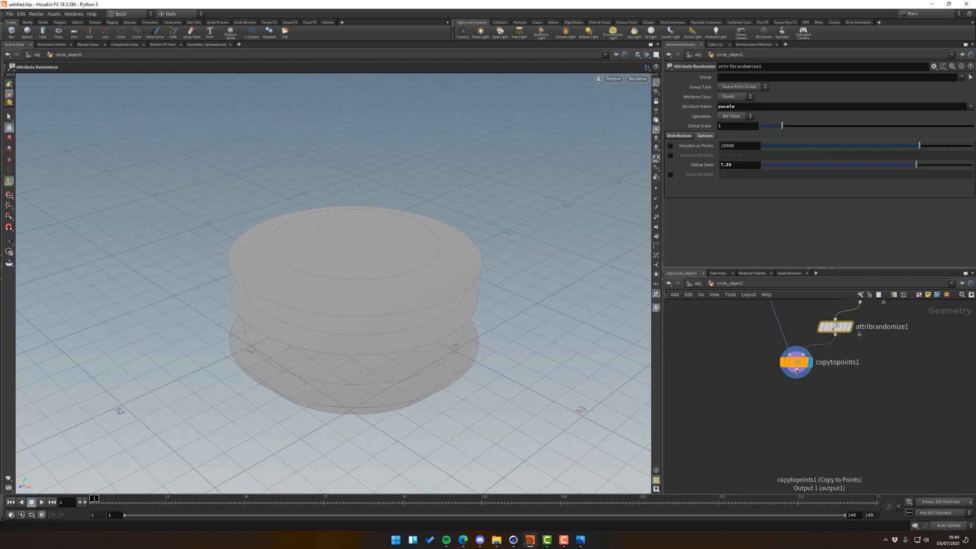
drag(797, 371, 802, 408)
text(remesh)
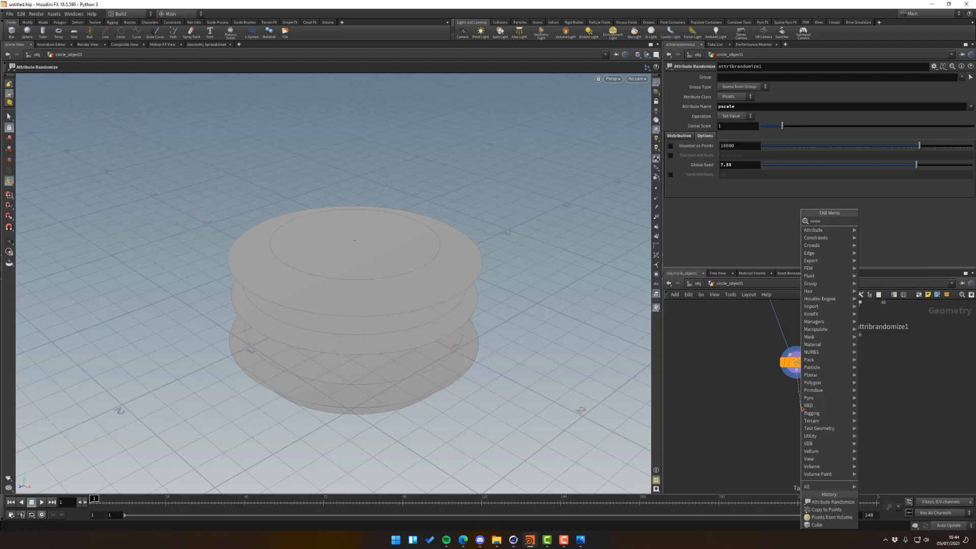
key(Return)
key(Escape)
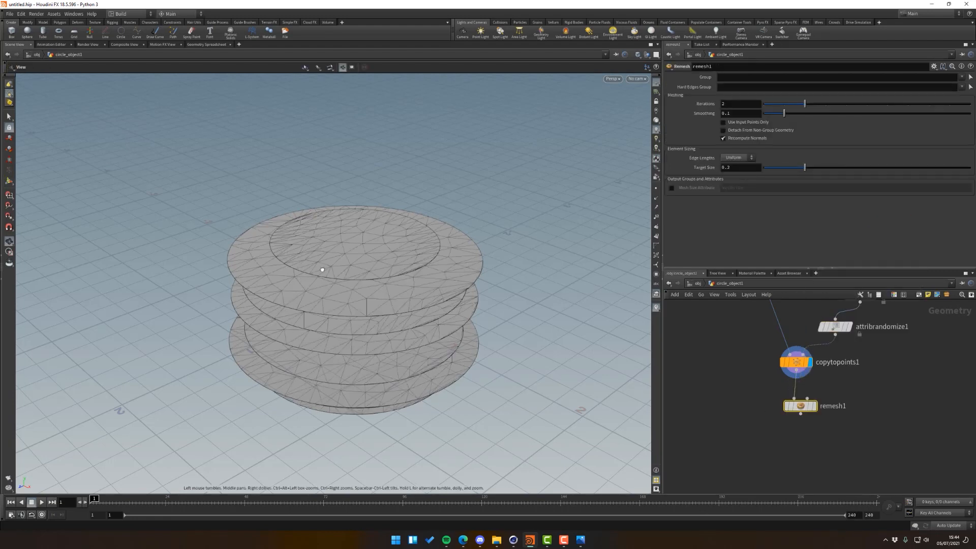
Temporarily detach the Remesh node from Copy to Points to compare with the plain discs, and wire it back to its first input.
drag(316, 266, 344, 268)
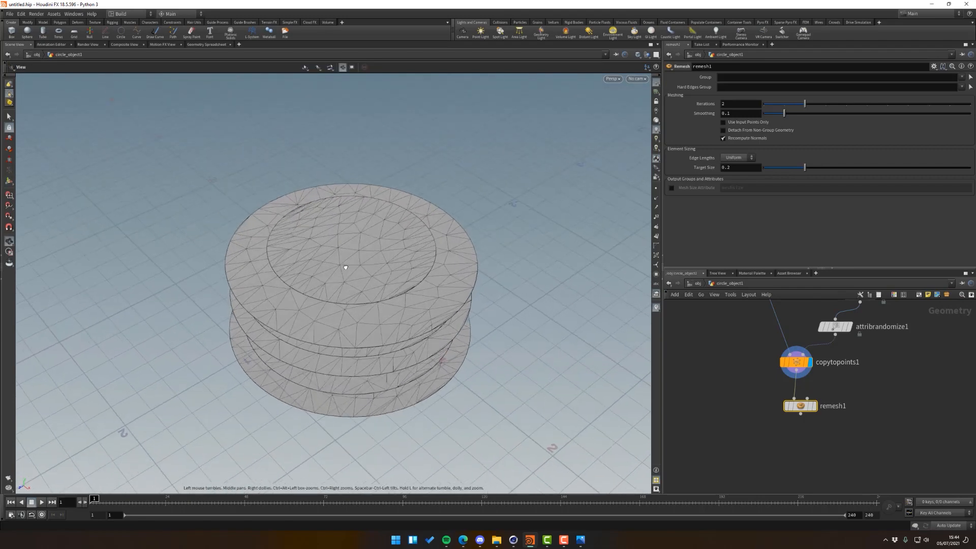
right_drag(344, 268, 411, 268)
drag(412, 268, 382, 261)
key(Return)
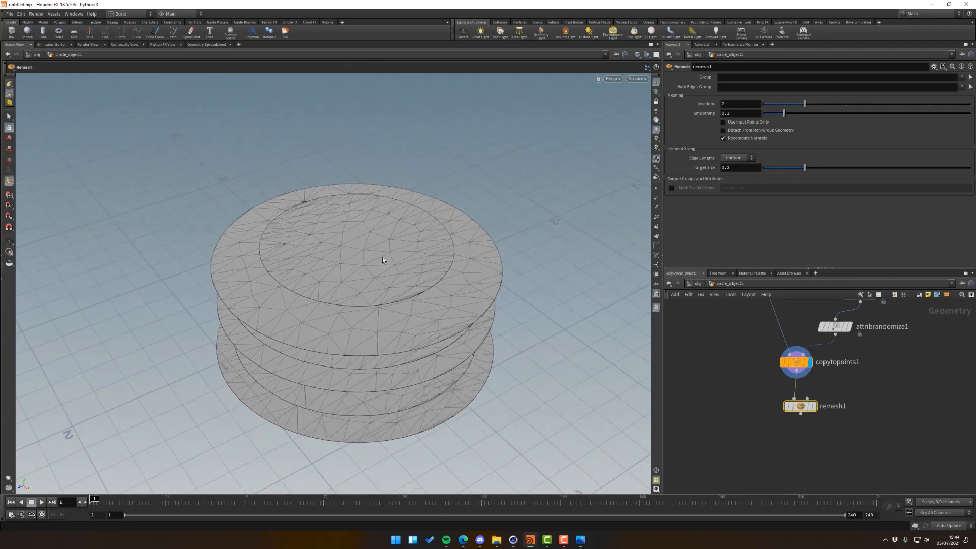
drag(801, 405, 826, 415)
alt+drag(356, 280, 360, 243)
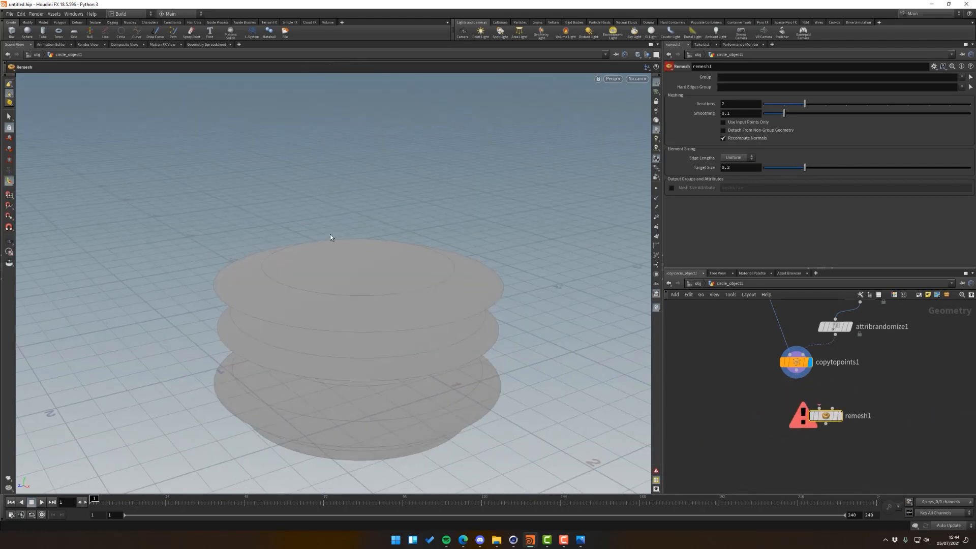
mouse_move(383, 279)
alt+mouse_down()
mouse_move(389, 327)
mouse_move(351, 235)
mouse_move(368, 285)
alt+mouse_up()
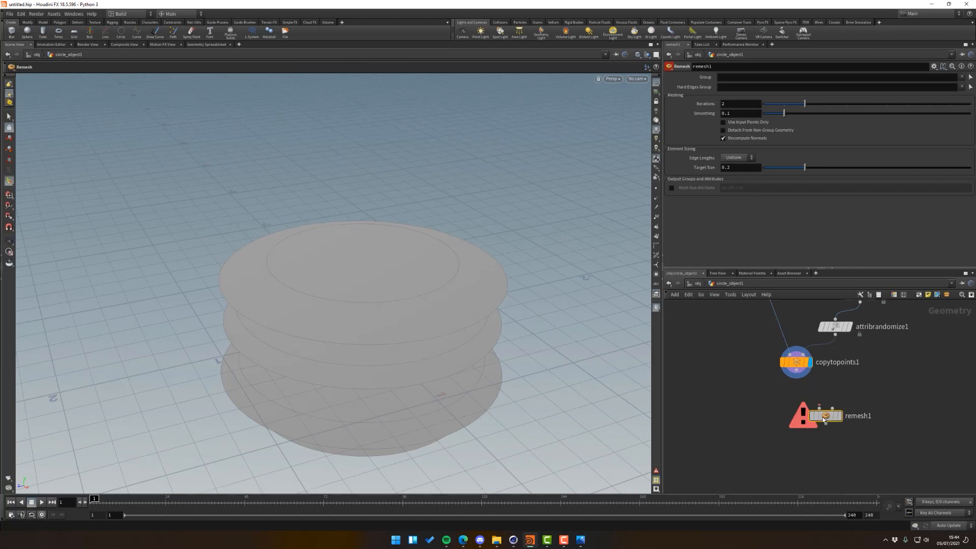
drag(824, 420, 792, 419)
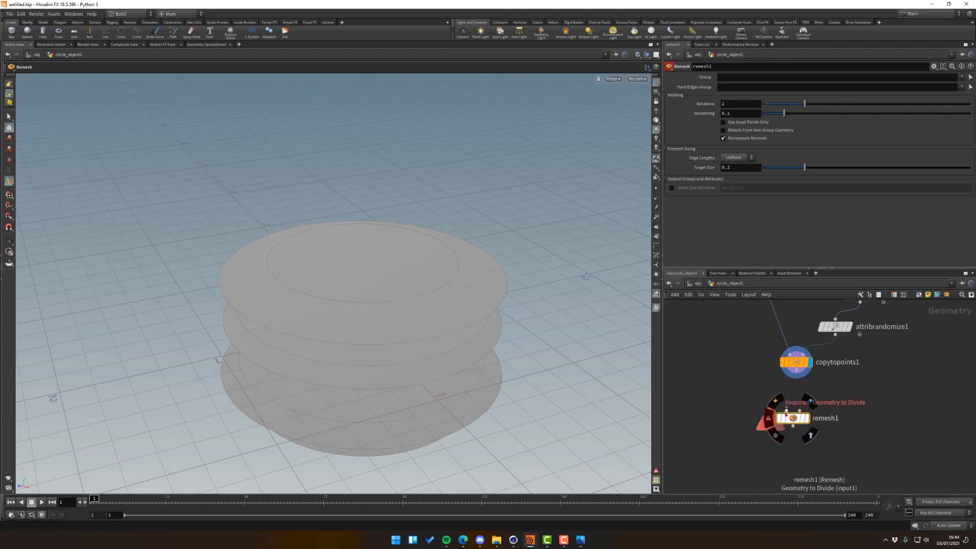
drag(786, 413, 797, 371)
Examine the triangulated discs produced by the Remesh node from several angles and distances.
alt+drag(360, 220, 355, 253)
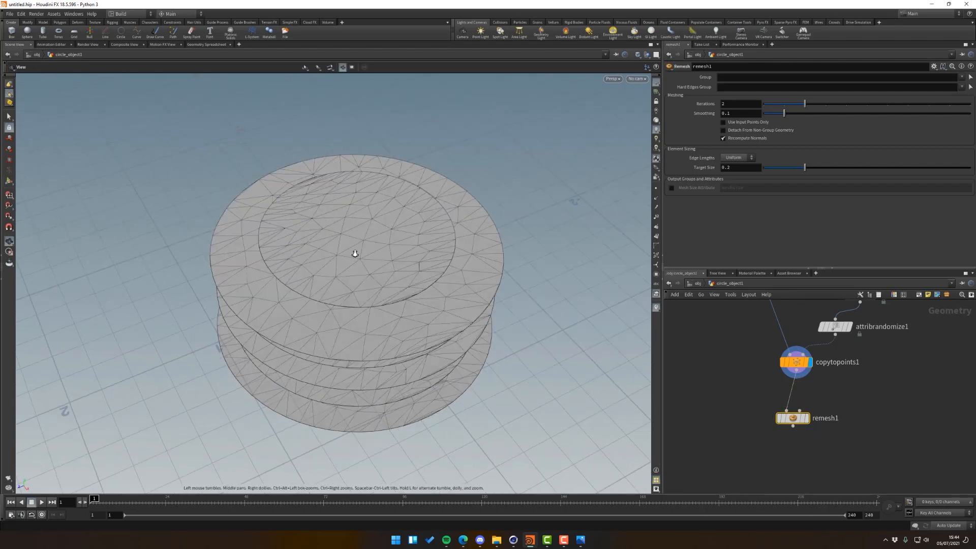
alt+right_drag(355, 254, 433, 219)
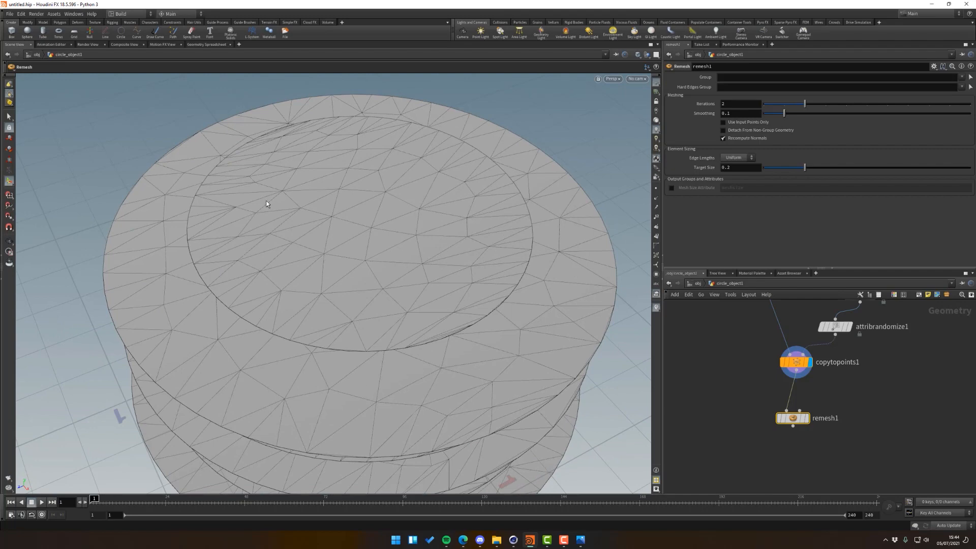
alt+right_drag(381, 278, 204, 284)
alt+drag(358, 303, 360, 250)
scroll(373, 256, down, 3)
alt+right_drag(360, 251, 327, 258)
alt+middle_drag(343, 260, 323, 233)
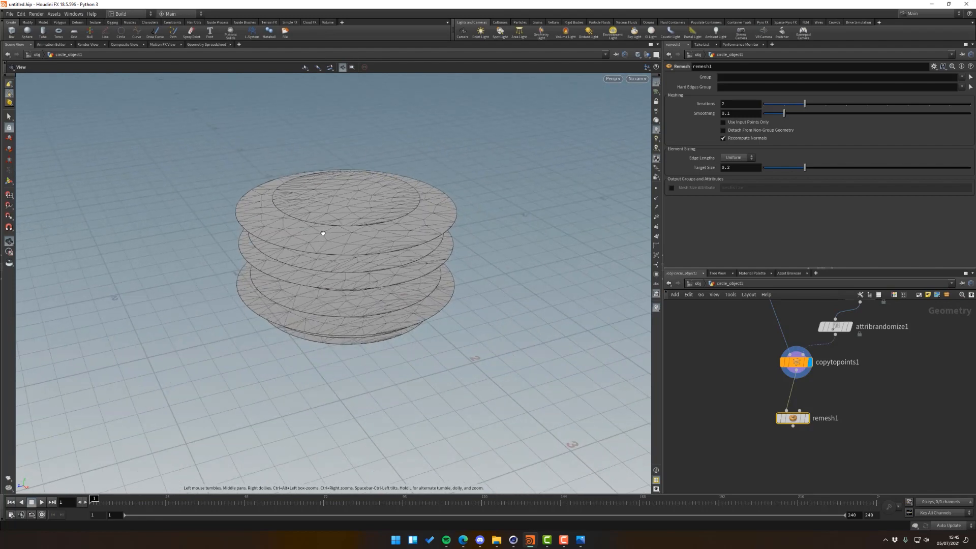
alt+drag(322, 233, 326, 245)
alt+middle_drag(326, 245, 345, 285)
alt+right_drag(344, 285, 534, 274)
alt+drag(437, 288, 420, 285)
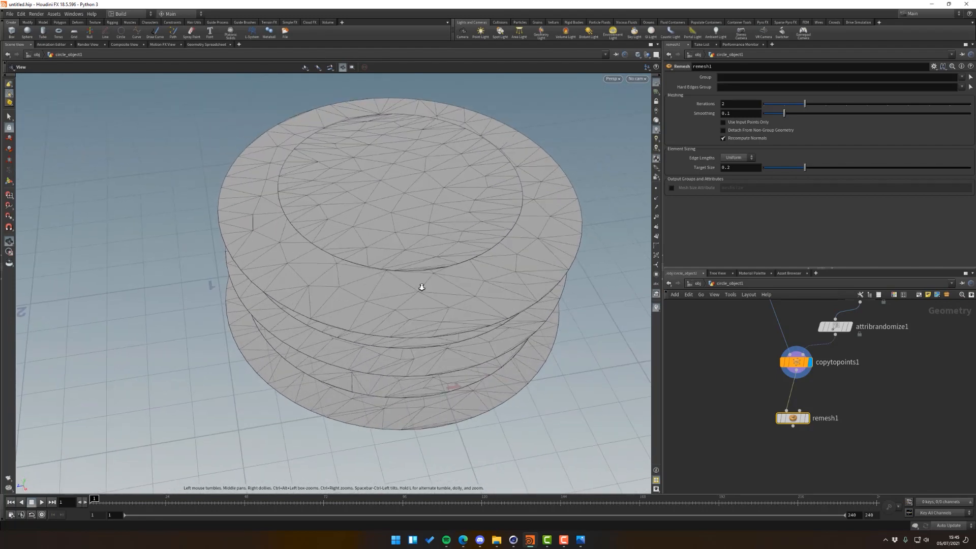
alt+right_drag(420, 285, 290, 295)
alt+middle_drag(287, 296, 308, 296)
alt+drag(364, 285, 400, 252)
mouse_move(382, 254)
alt+right_down()
mouse_move(427, 261)
mouse_move(365, 262)
alt+right_up()
alt+drag(365, 262, 368, 285)
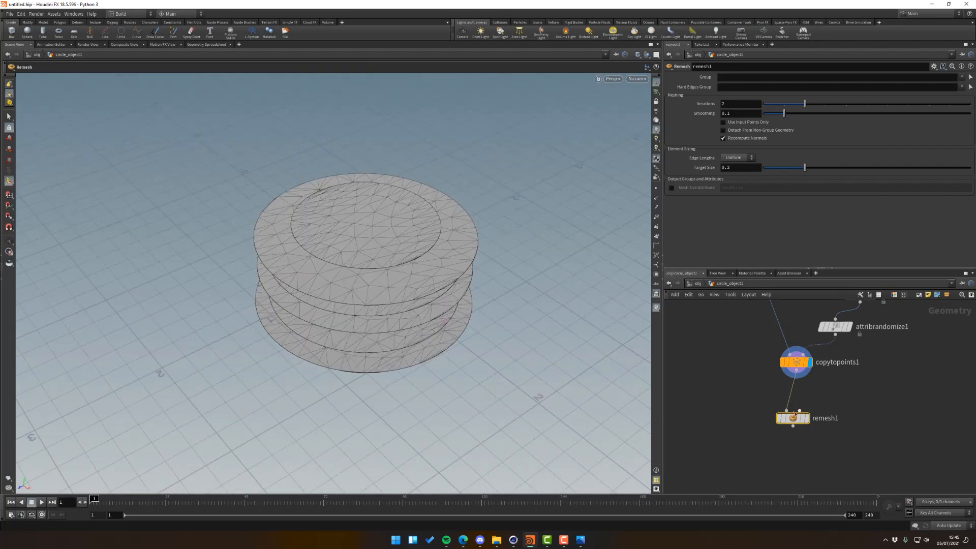
Align the Remesh node under Copy to Points and make it the displayed node.
drag(794, 419, 803, 415)
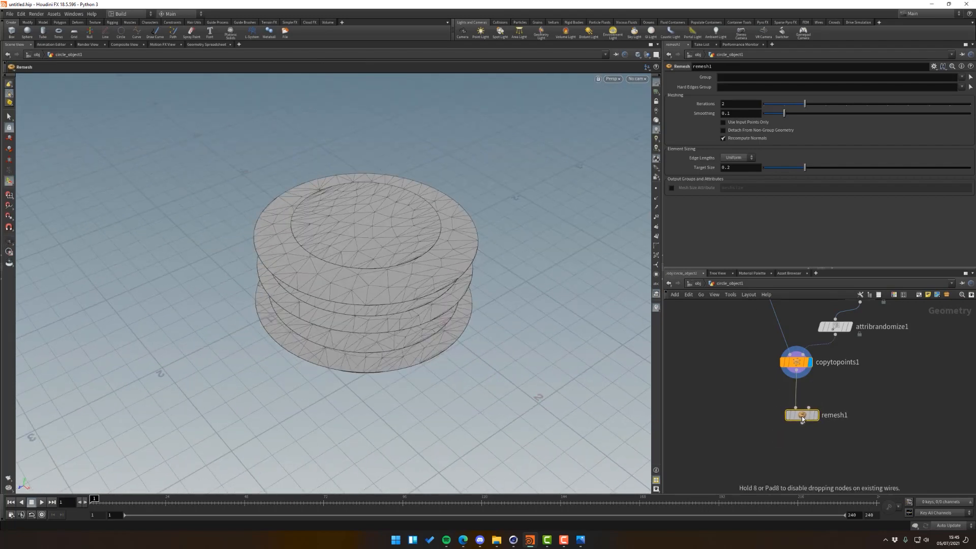
click(816, 418)
mouse_move(388, 290)
alt+mouse_down()
mouse_move(388, 236)
mouse_move(395, 300)
alt+mouse_up()
Reduce the Remesh node's target size to 0.042 and check the resulting triangles up close.
drag(804, 167, 771, 170)
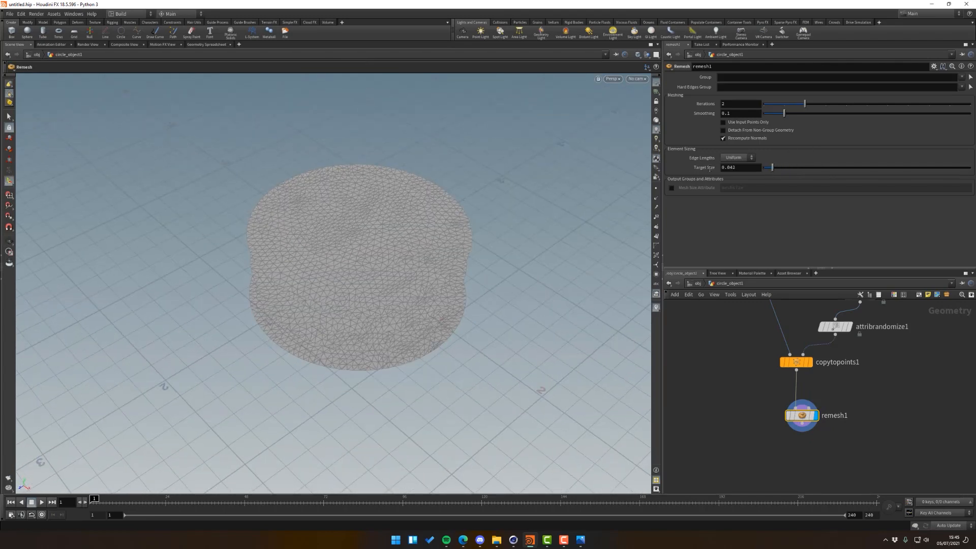
drag(388, 270, 370, 216)
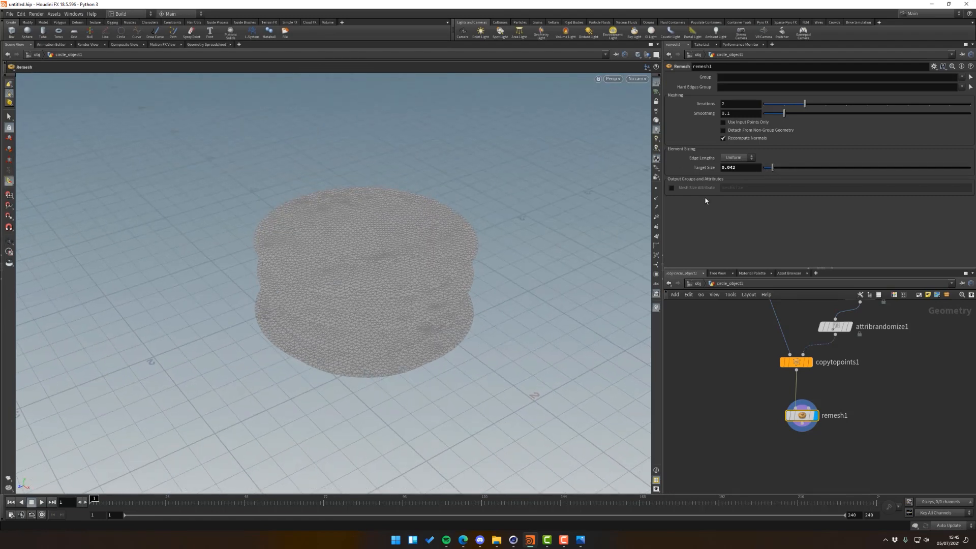
alt+right_drag(346, 238, 382, 234)
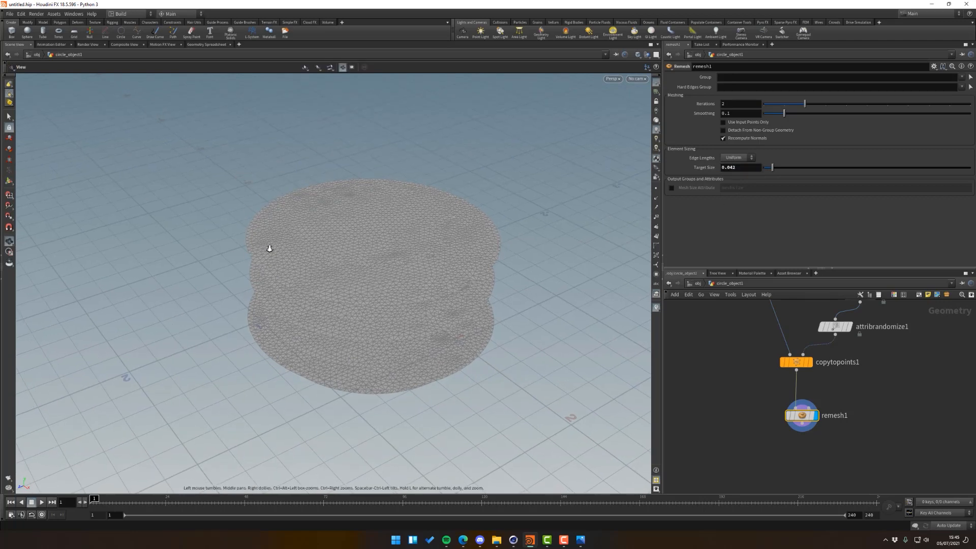
alt+right_drag(268, 246, 605, 247)
alt+right_drag(218, 263, 420, 264)
alt+right_drag(275, 259, 407, 253)
alt+middle_drag(191, 250, 281, 220)
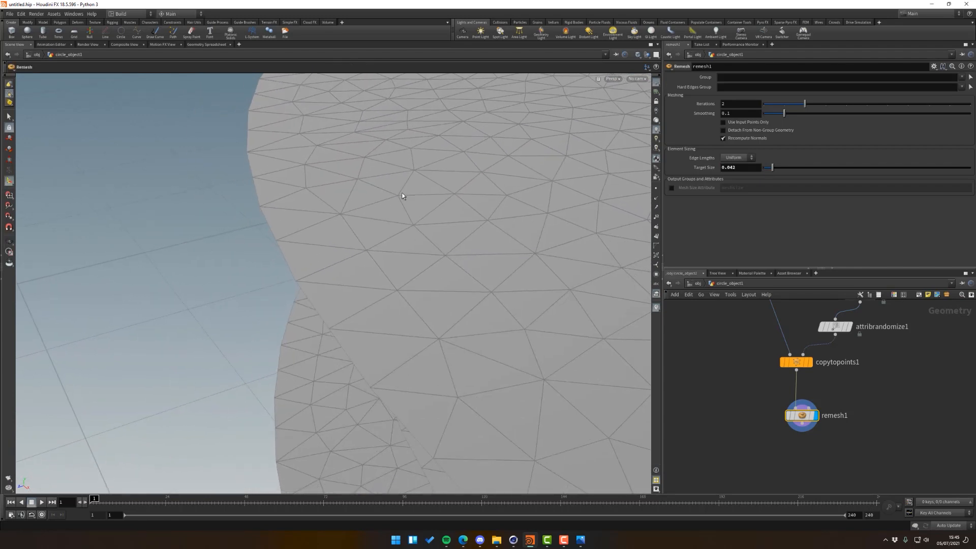
Set the Remesh node's target size to 0.04.
click(734, 167)
key(BackSpace)
text(0)
key(Return)
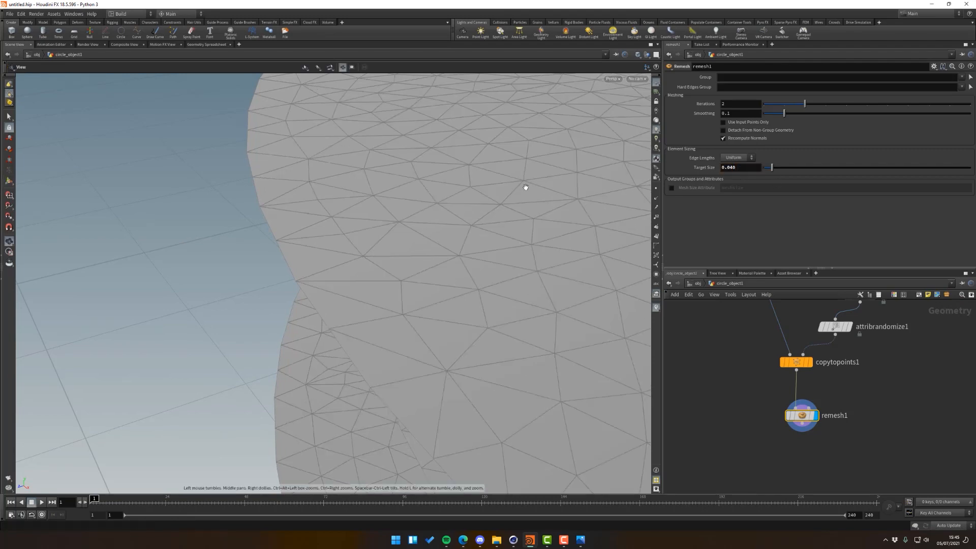
Examine the triangle density of the finer mesh across the whole disc stack.
alt+right_drag(526, 187, 115, 242)
alt+middle_drag(315, 203, 187, 230)
right_drag(187, 230, 277, 226)
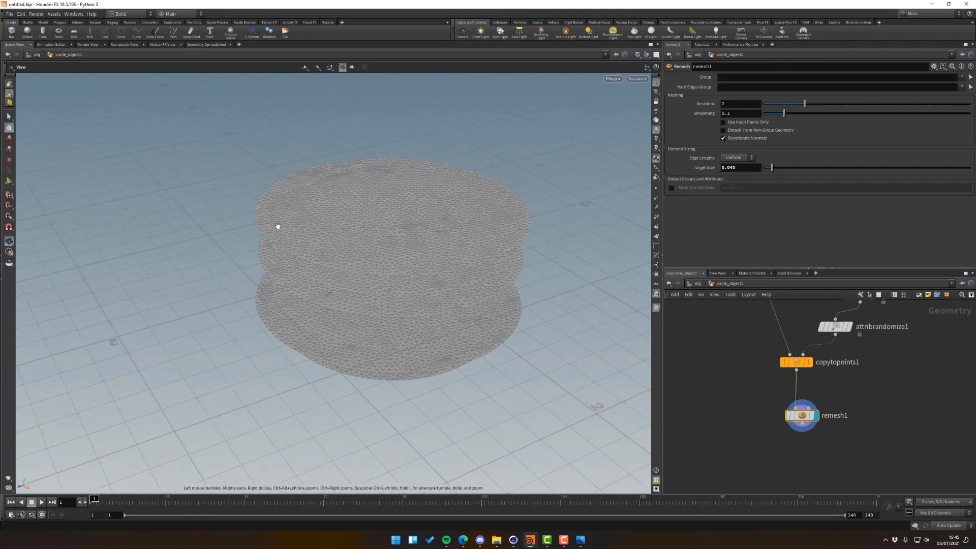
drag(277, 227, 324, 256)
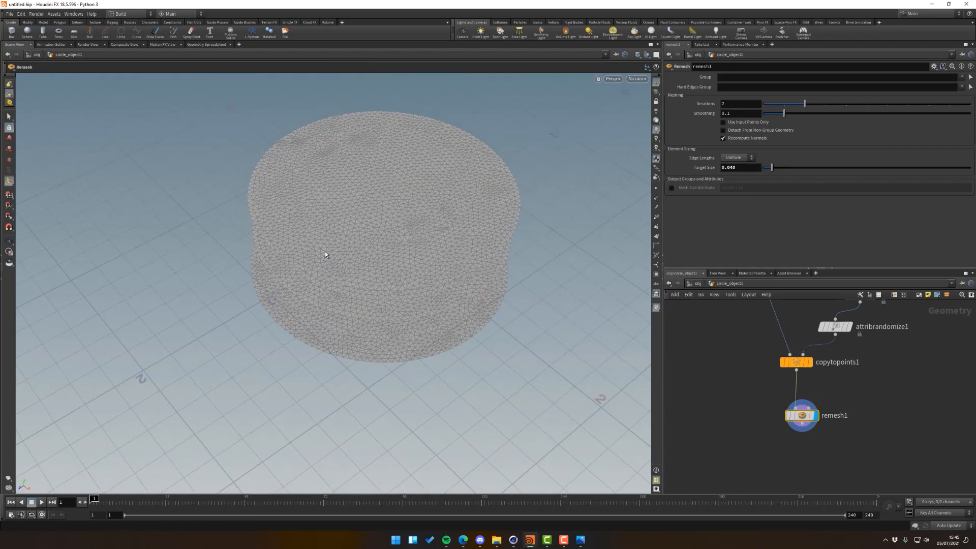
middle_drag(769, 363, 798, 322)
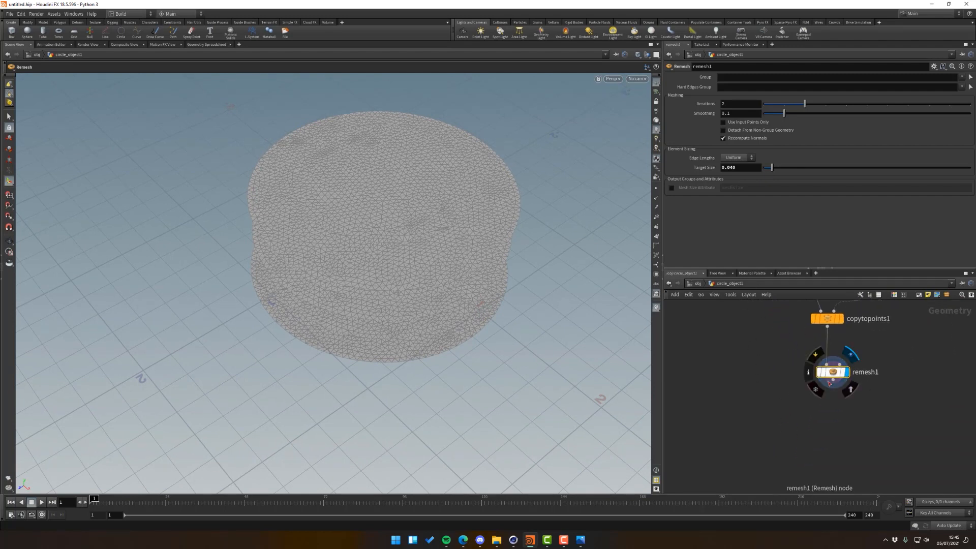
middle_drag(810, 389, 807, 424)
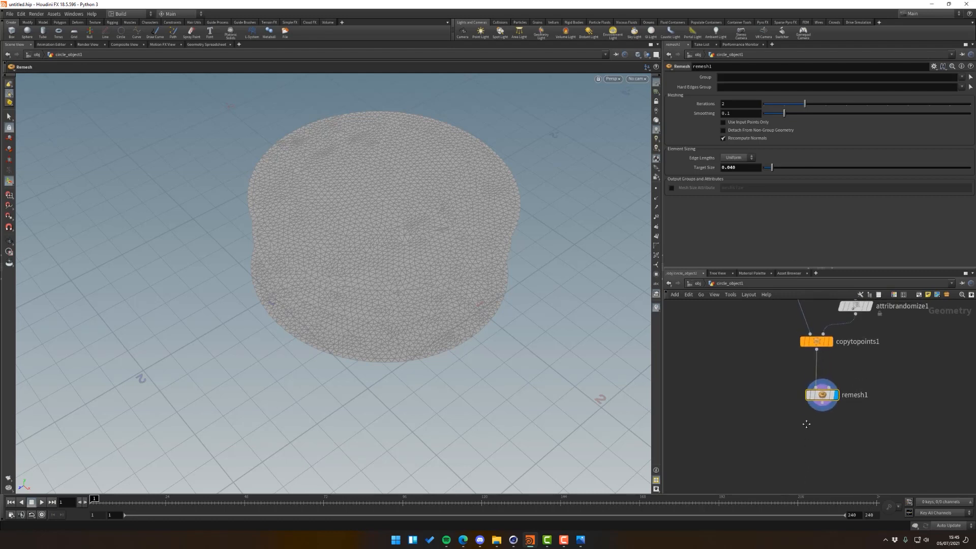
key(Escape)
drag(443, 282, 381, 272)
middle_drag(760, 395, 758, 381)
key(Escape)
drag(569, 338, 349, 268)
right_drag(380, 287, 593, 239)
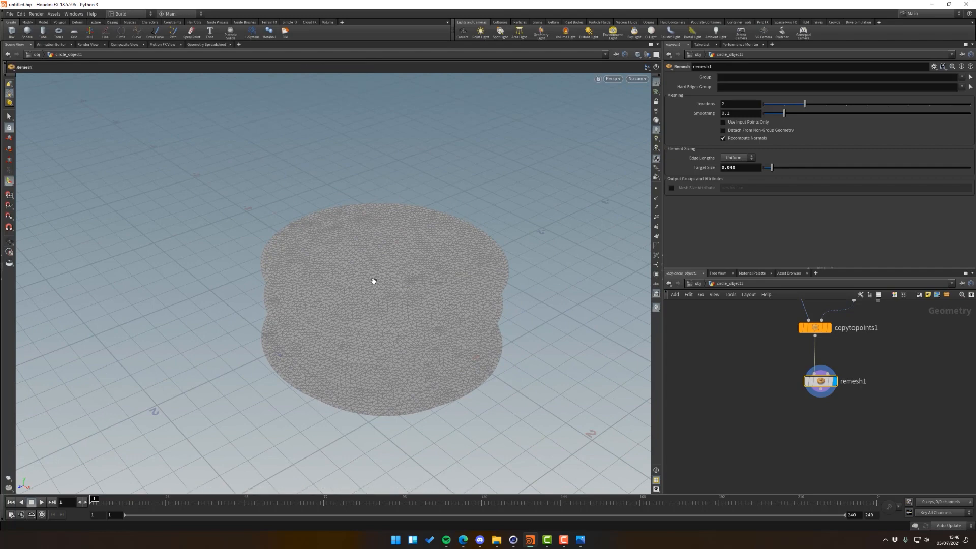
alt+drag(373, 280, 389, 305)
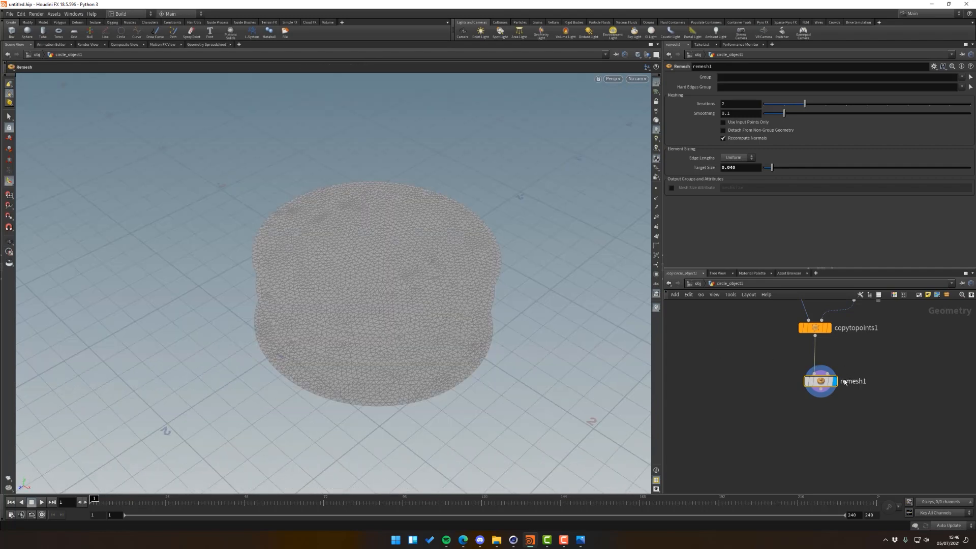
Add a Vellum Configure Cloth node fed by the Remesh output and align it beneath the Remesh node.
middle_drag(774, 393, 770, 354)
click(817, 349)
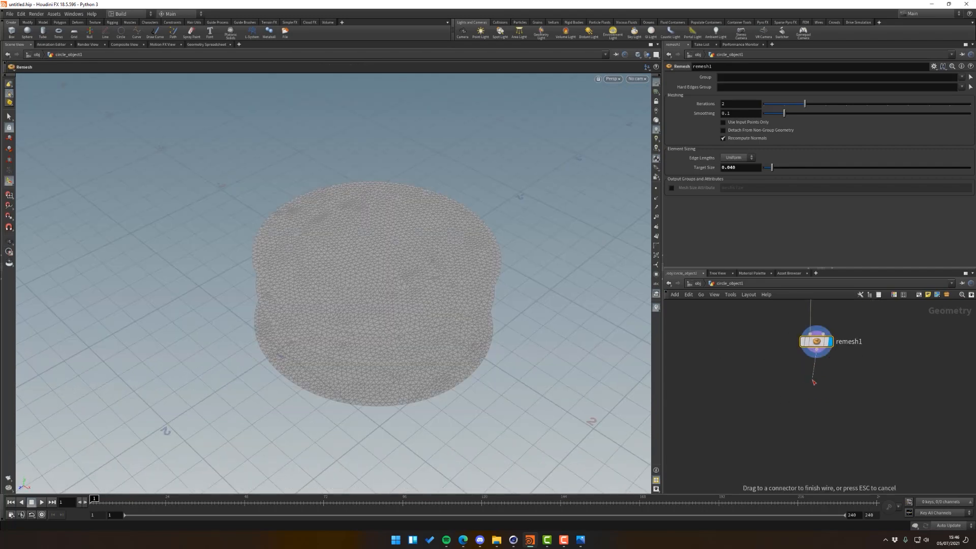
key(Tab)
text(vel)
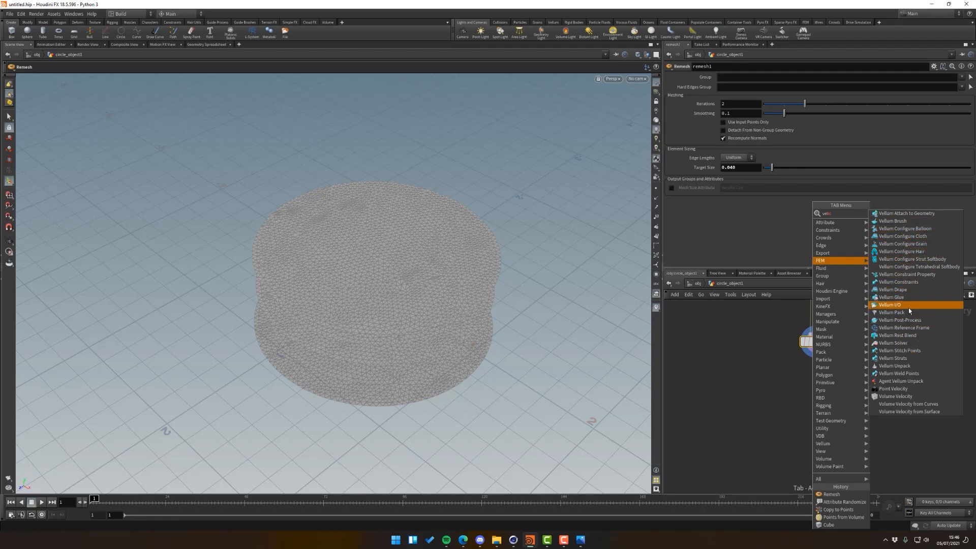
click(919, 236)
click(813, 380)
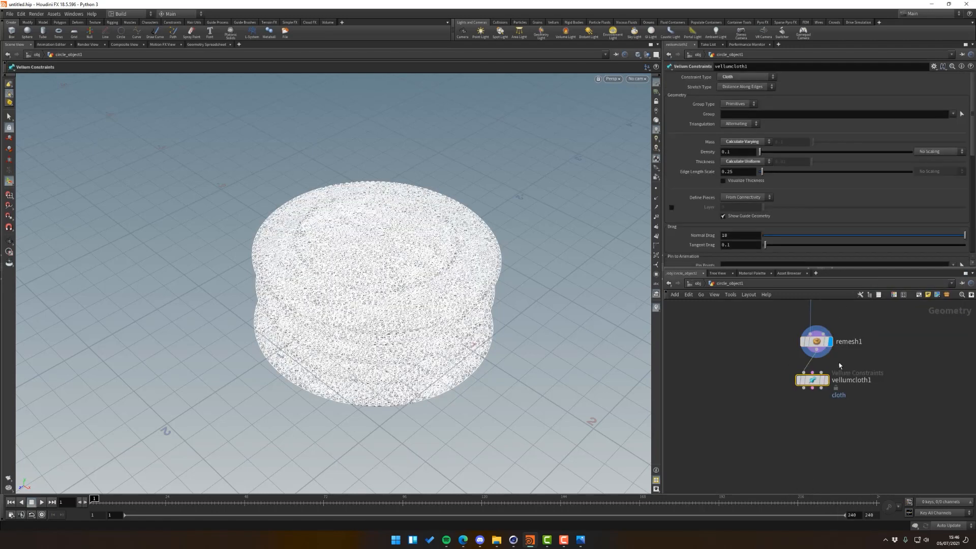
drag(812, 383, 826, 383)
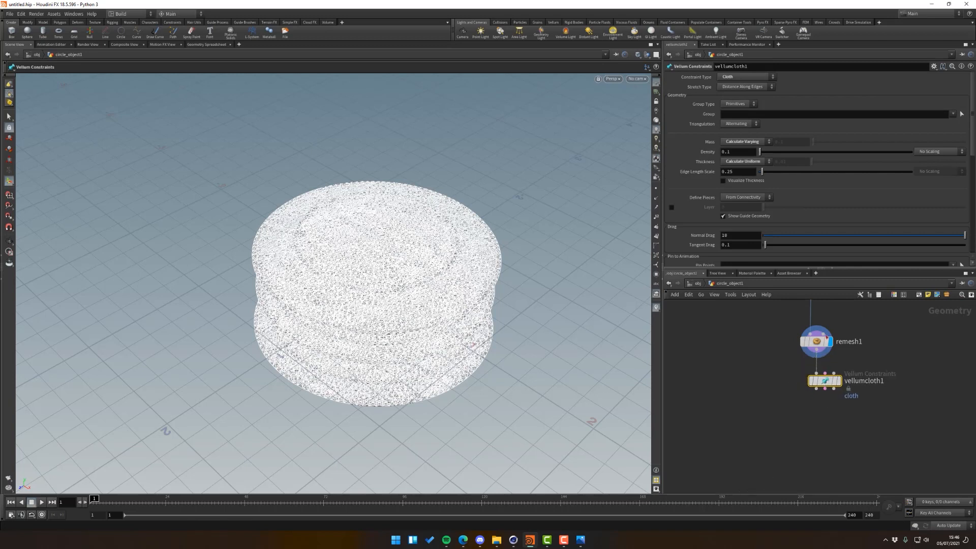
Add a Vellum Solver node wired to the Vellum Cloth node's outputs and align it directly beneath that node.
middle_drag(774, 349, 773, 367)
drag(824, 399, 822, 403)
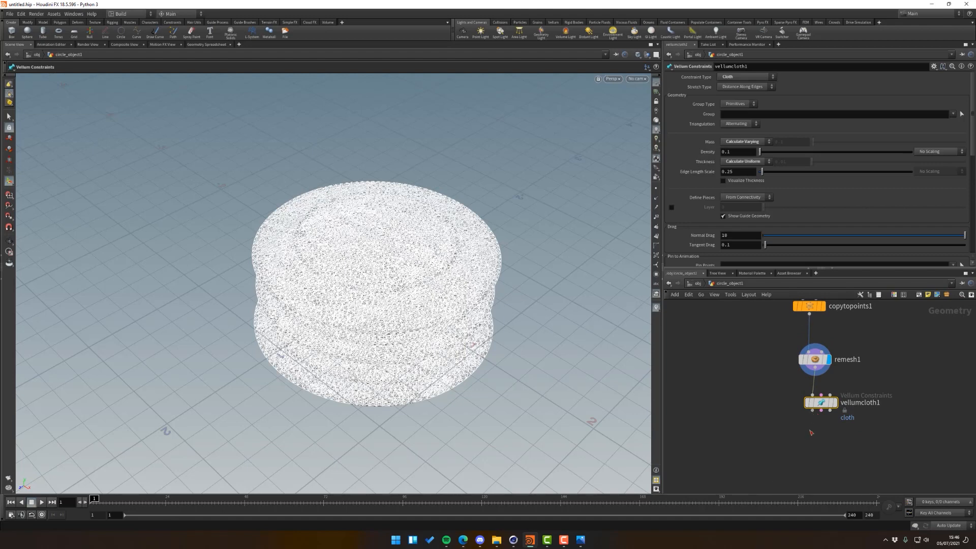
key(Tab)
text(vellum sol)
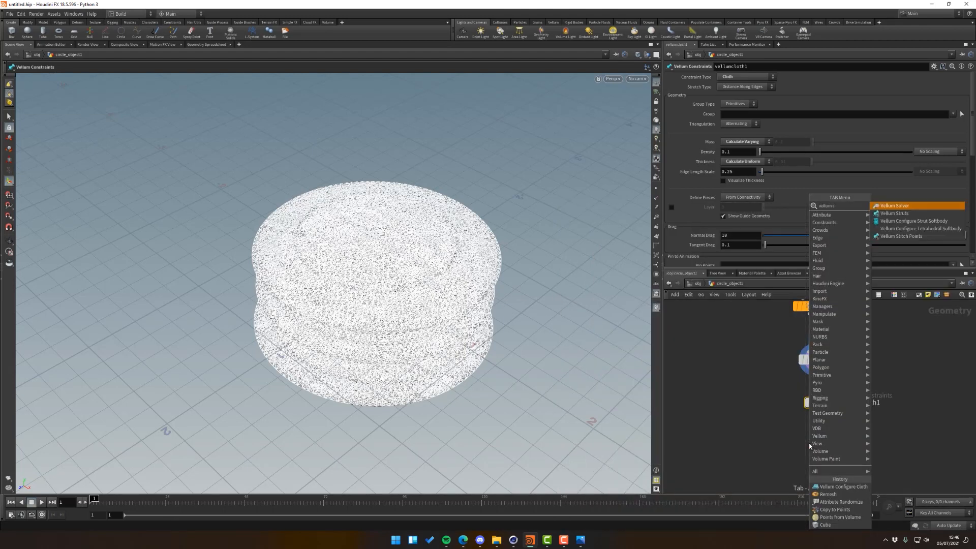
key(Return)
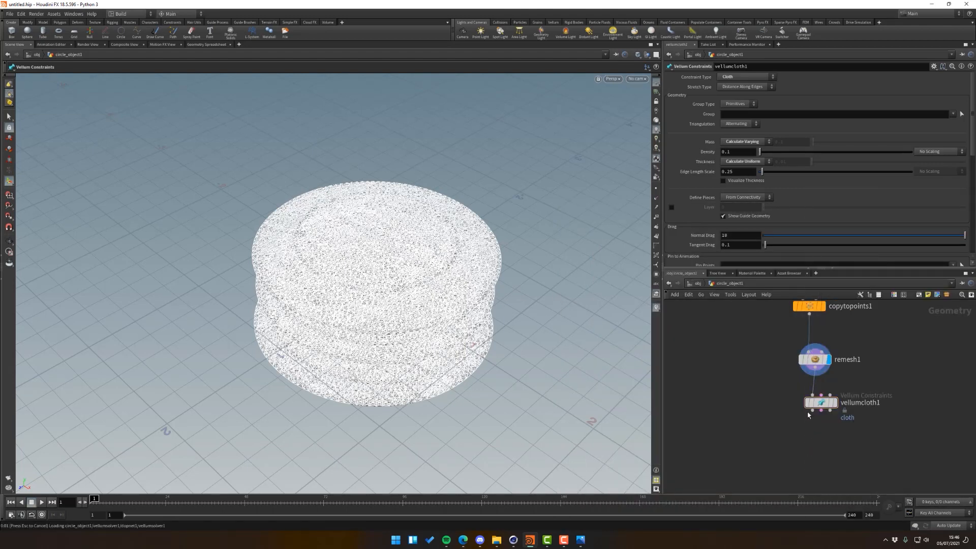
click(809, 443)
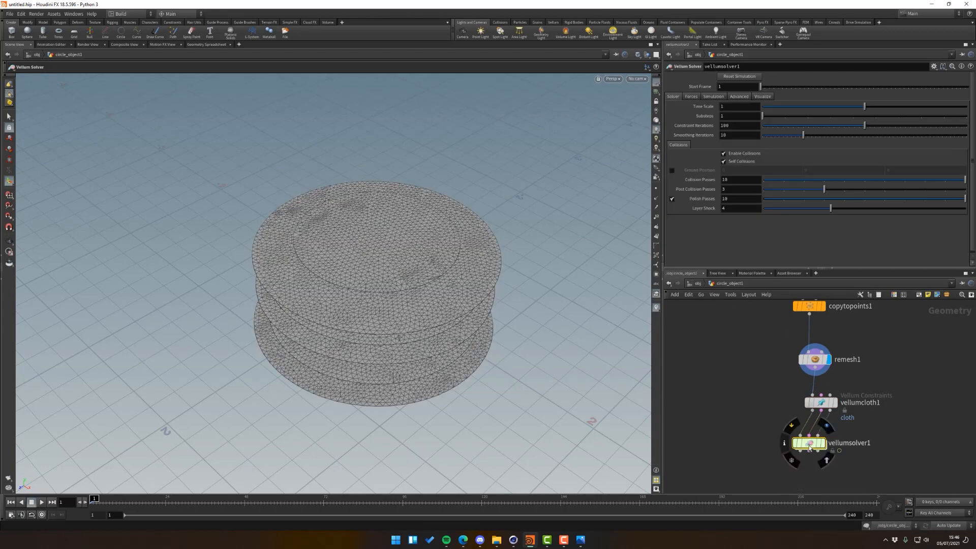
drag(809, 443, 821, 438)
double_click(821, 402)
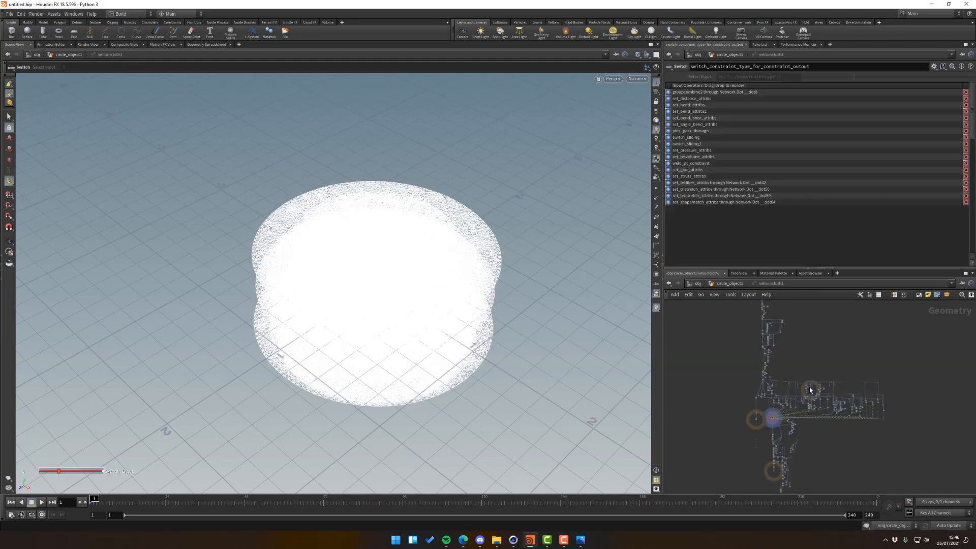
scroll(881, 356, up, 3)
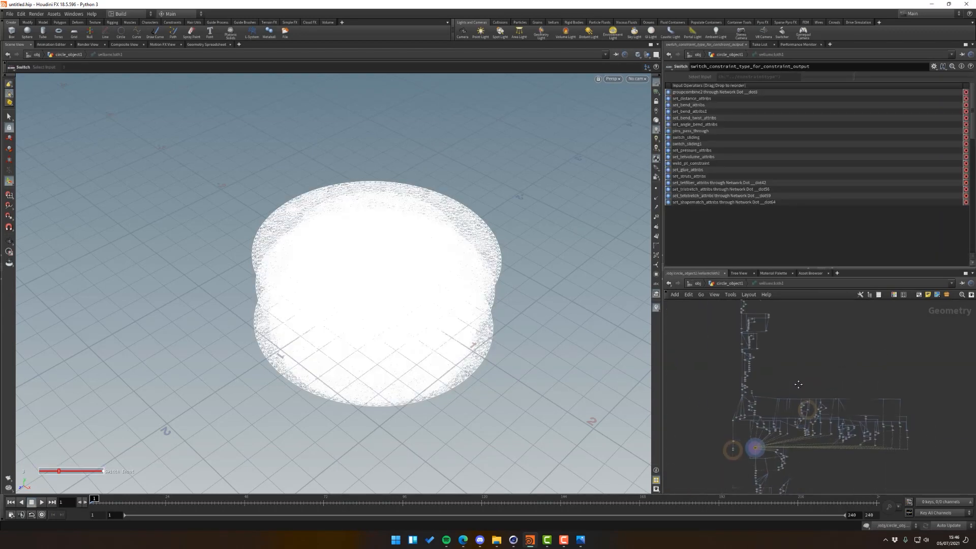
right_click(876, 379)
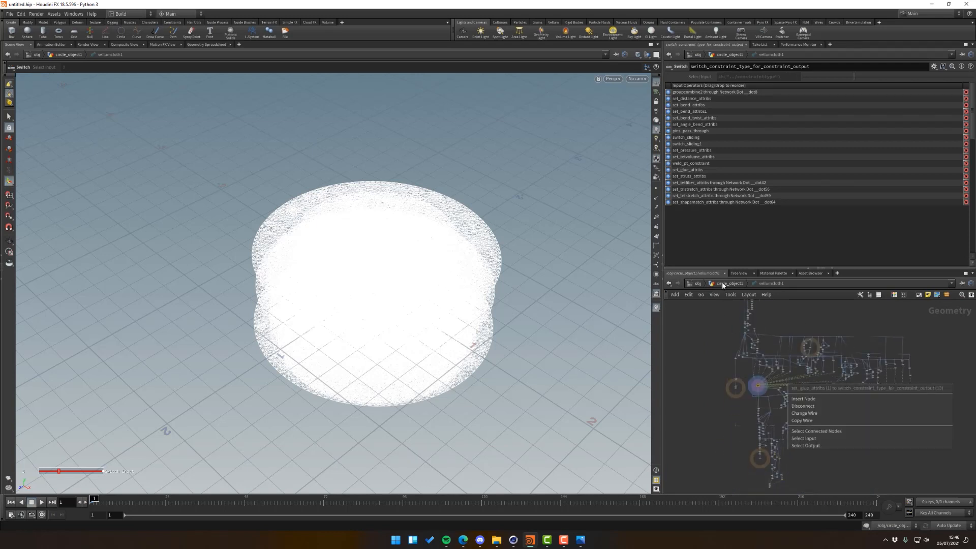
key(Escape)
key(u)
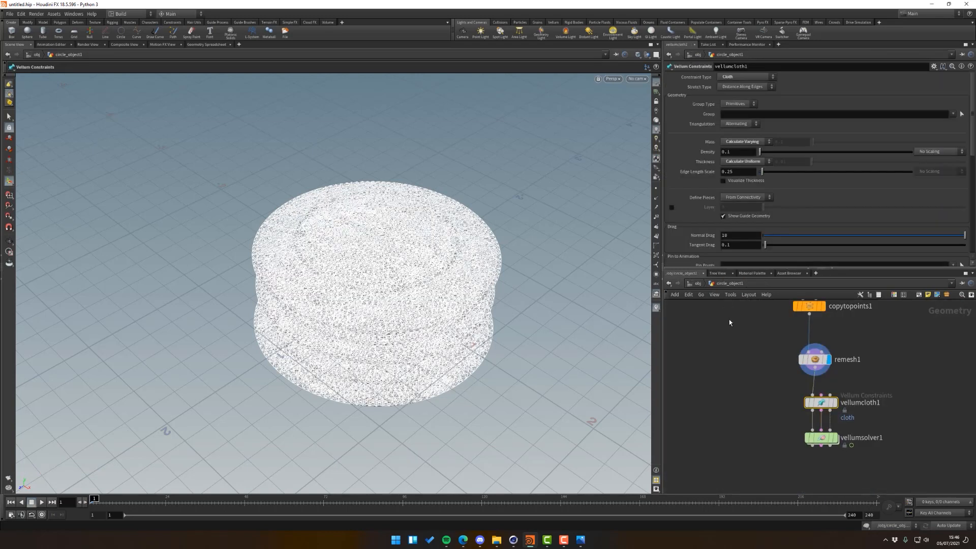
Set the Vellum Solver's Y gravity to 0 and space the node a little further below the Vellum Cloth node.
drag(821, 437, 821, 441)
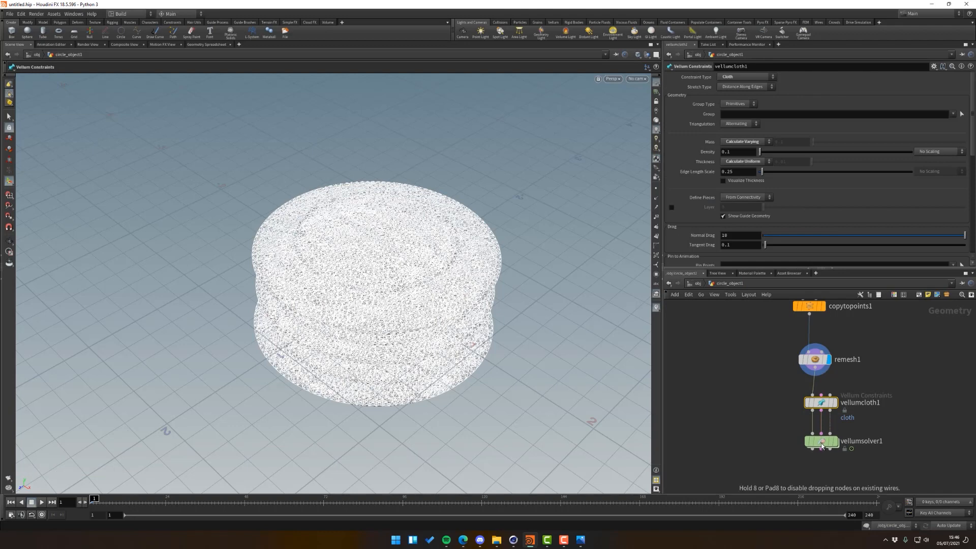
key(Escape)
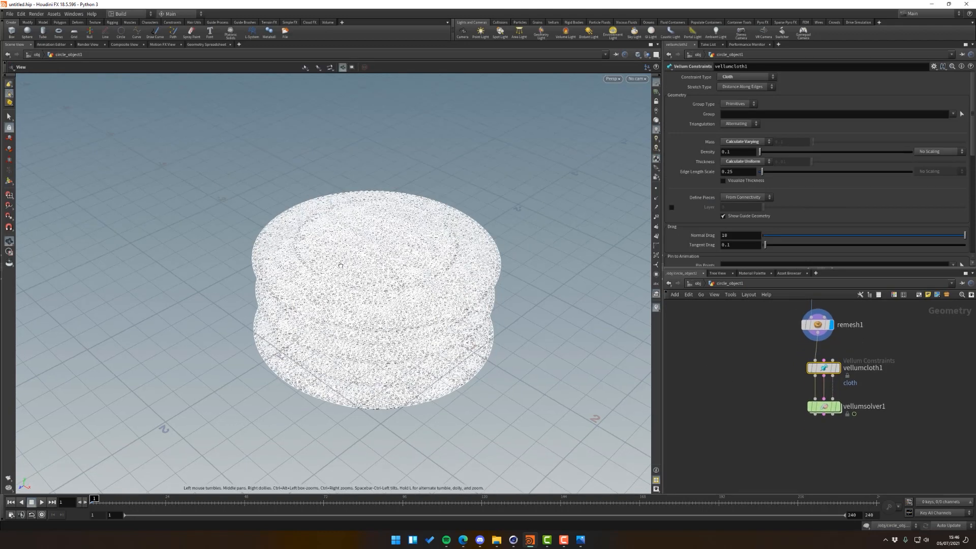
key(Return)
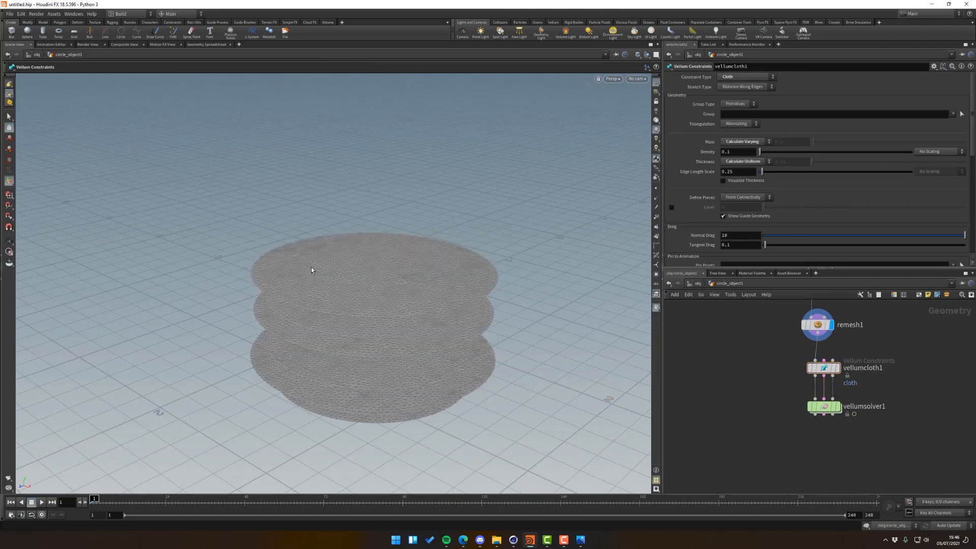
mouse_move(819, 371)
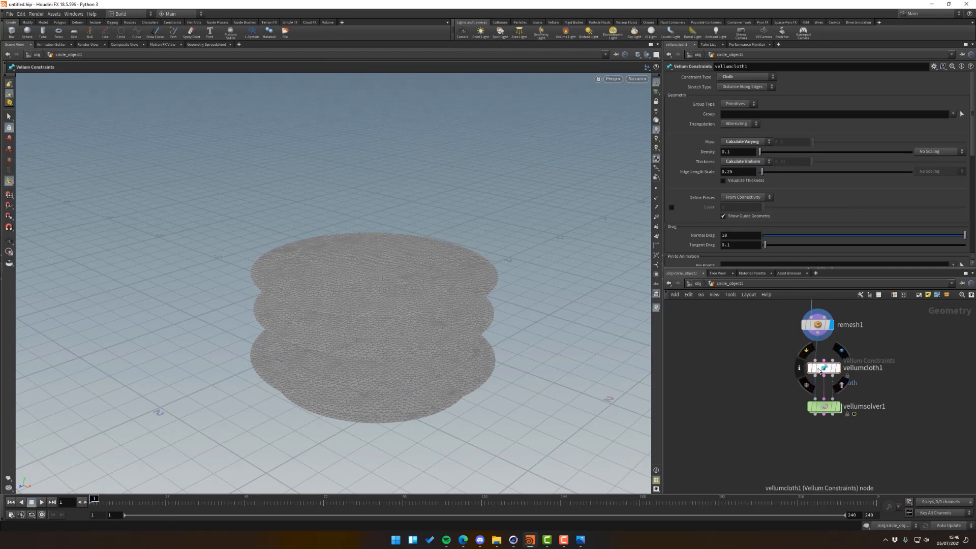
click(824, 407)
click(691, 96)
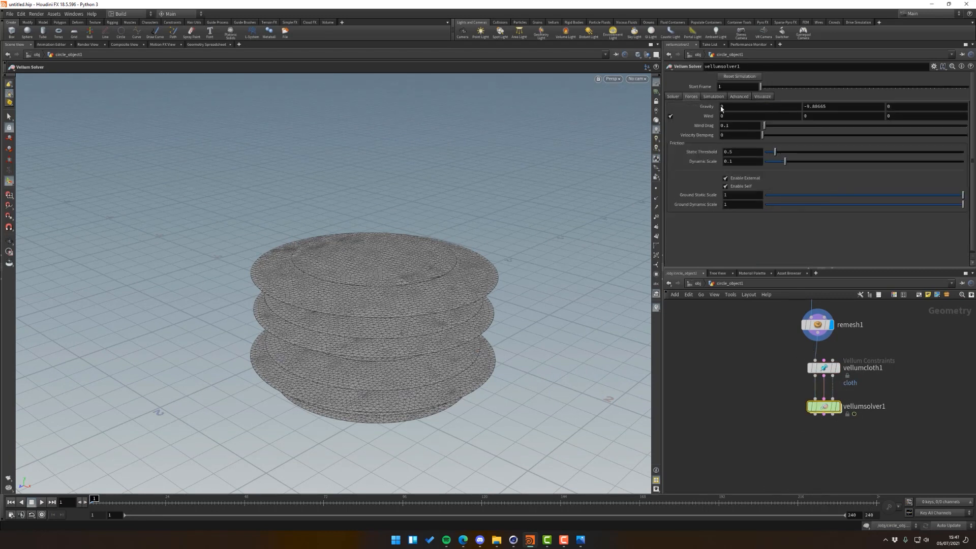
double_click(815, 108)
text(0)
key(Return)
drag(824, 409, 824, 415)
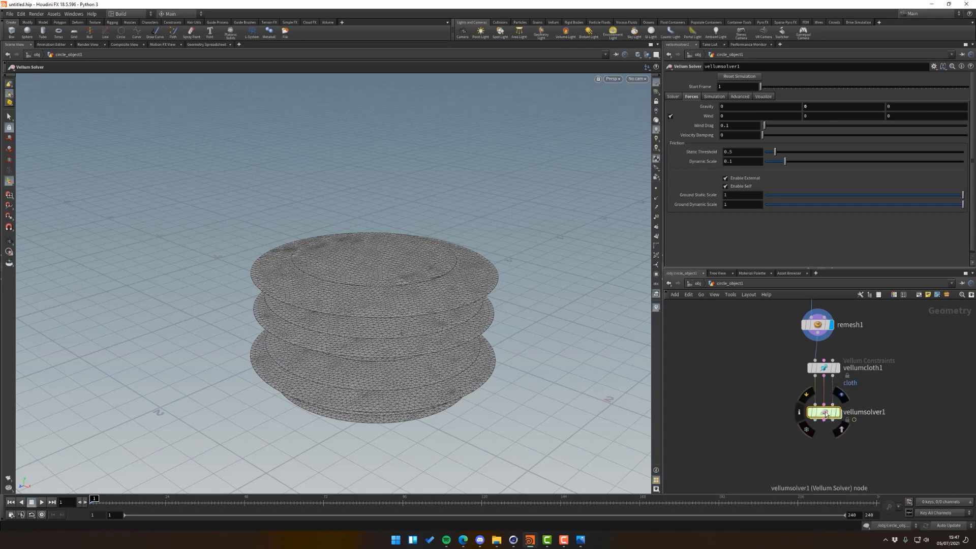
Inside the Vellum Solver, add a POP Wind node wired into force_output and align it above that node.
double_click(824, 413)
middle_drag(733, 434, 774, 409)
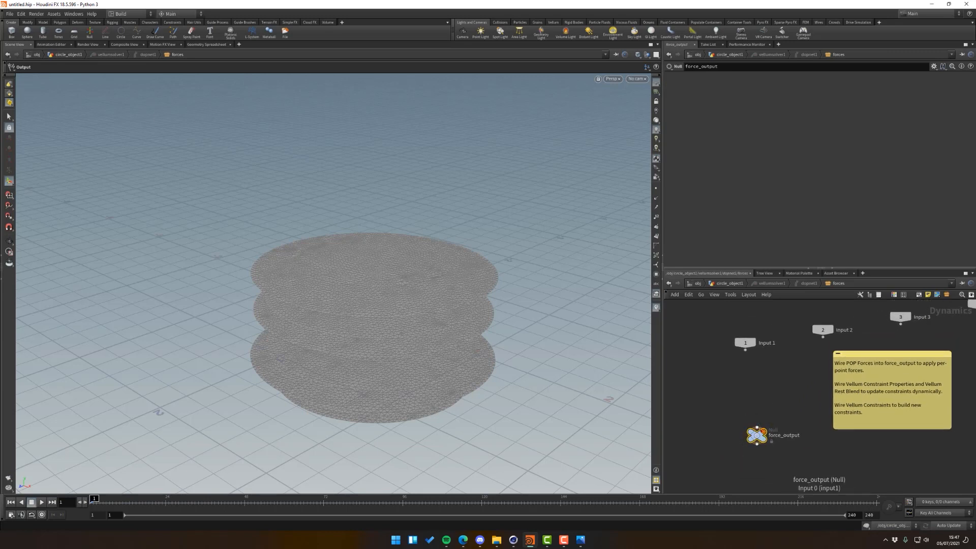
drag(757, 427, 756, 402)
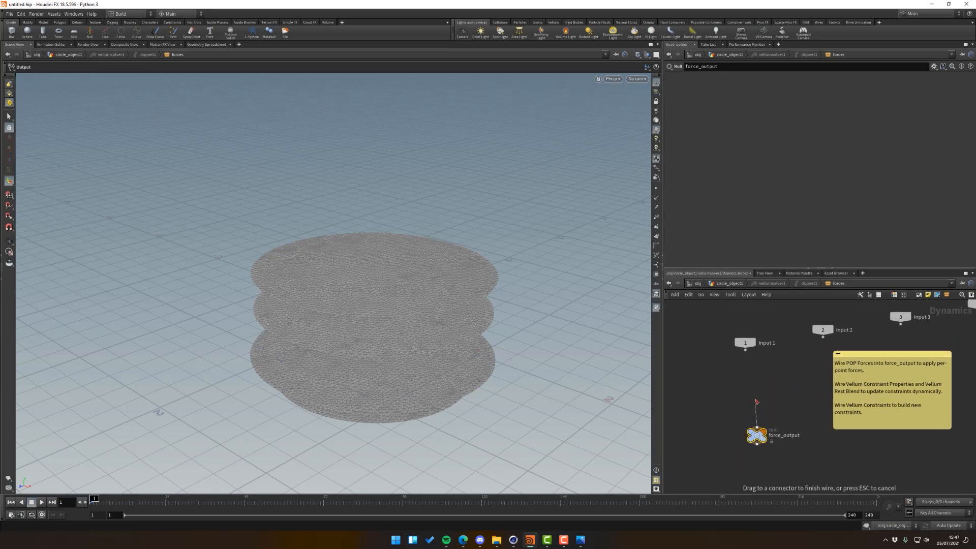
key(Tab)
text(p)
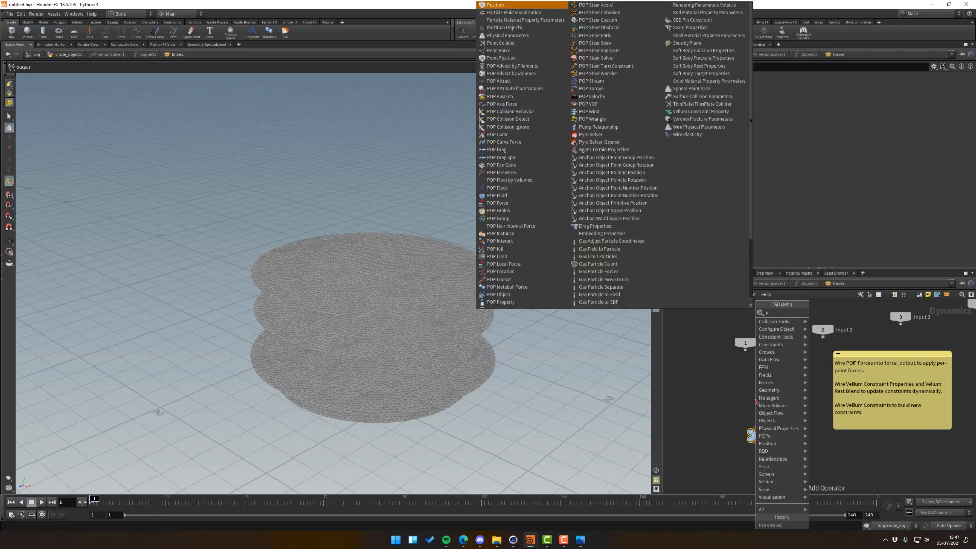
text(opwind)
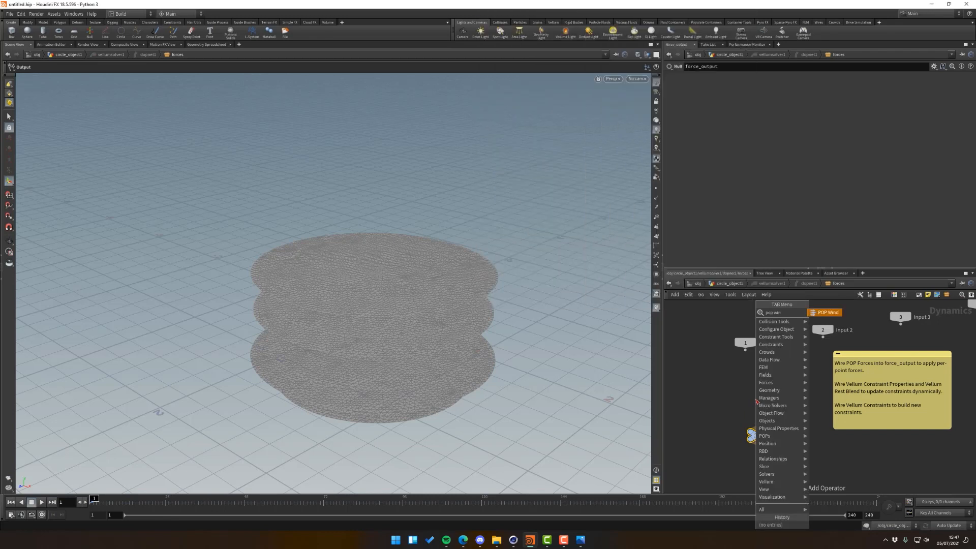
key(Return)
click(757, 402)
drag(757, 402, 758, 406)
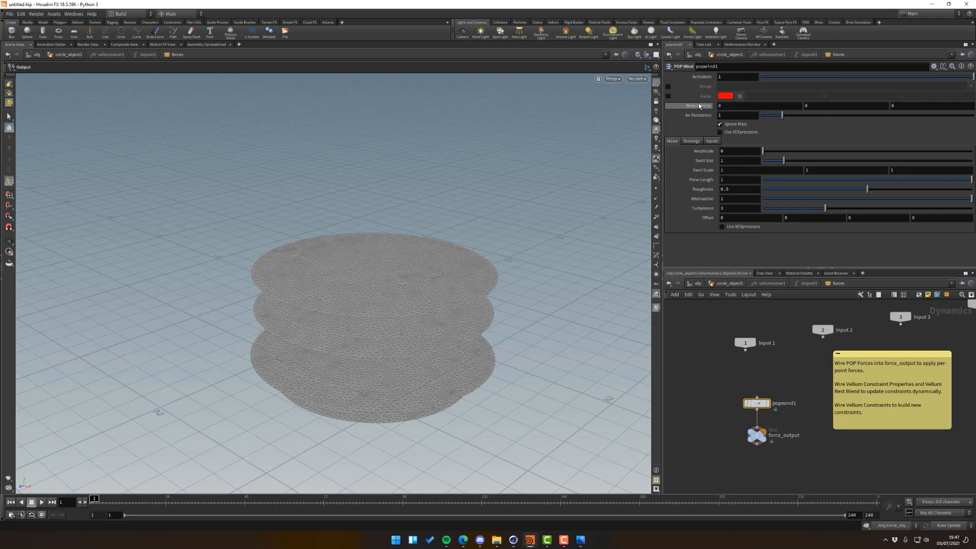
Set the POP Wind's Y wind velocity to 3 and its noise amplitude to 2.5.
click(817, 105)
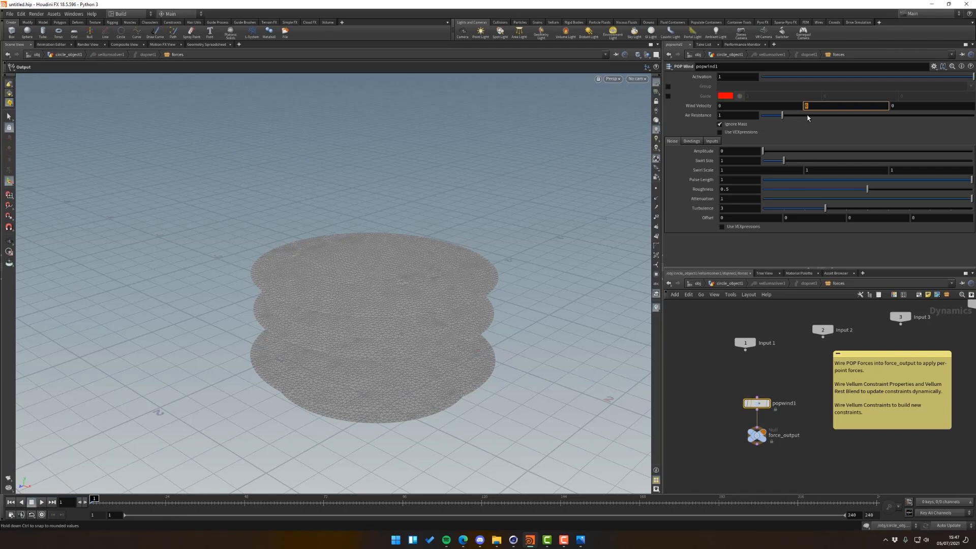
text(3)
key(Return)
click(739, 151)
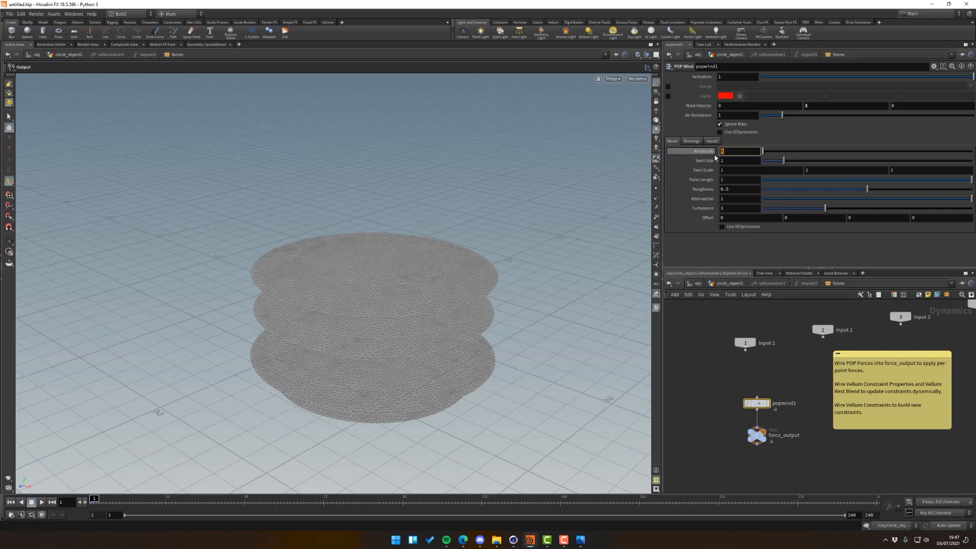
text(2.5)
key(Tab)
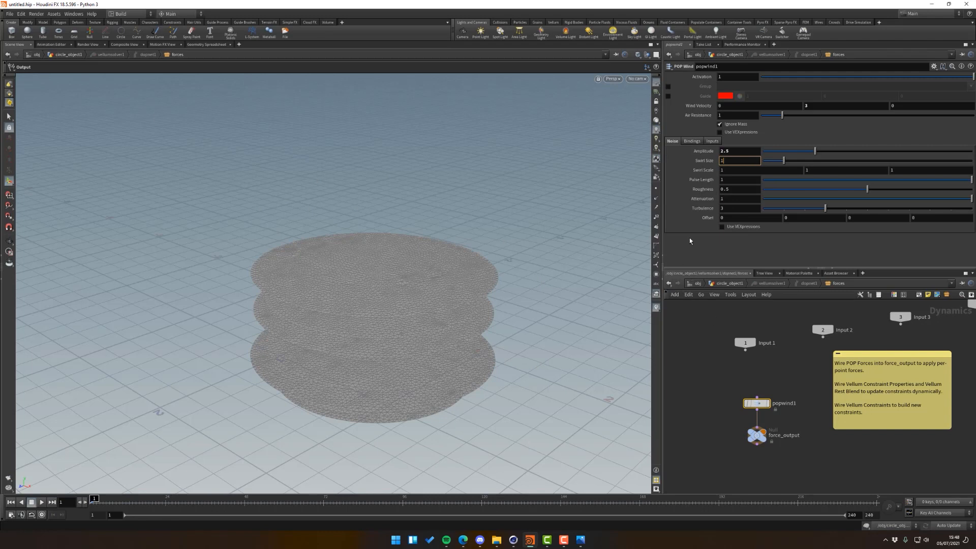
Set the POP Wind's noise amplitude to 3 and swirl size to 2, and return to the circle_object1 network.
click(733, 151)
text(3)
key(Tab)
text(2)
key(Tab)
key(shift+Tab)
click(719, 284)
Frame the whole disc stack, play the cloth simulation briefly and stop it.
alt+right_drag(372, 272, 327, 277)
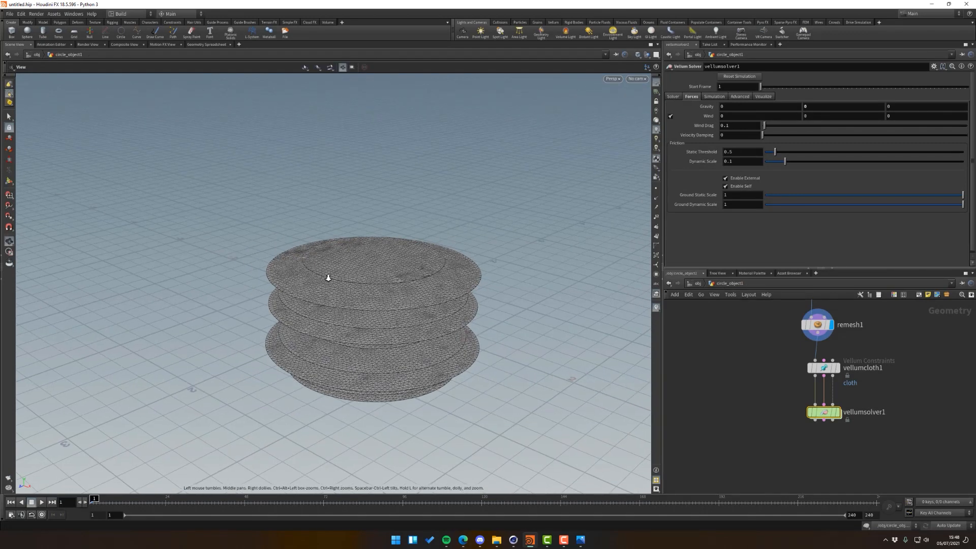
alt+middle_drag(327, 276, 327, 283)
alt+right_drag(327, 284, 386, 303)
alt+middle_drag(386, 303, 365, 238)
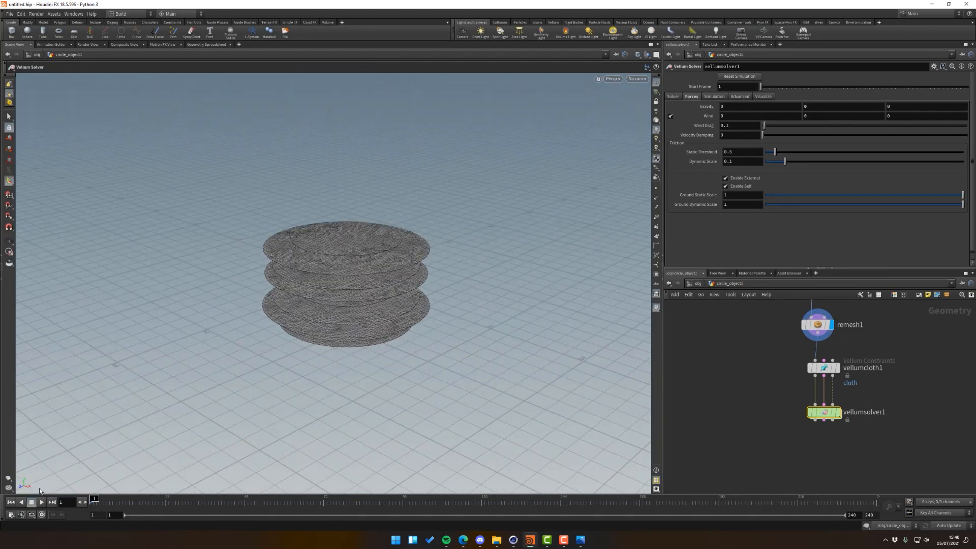
click(42, 502)
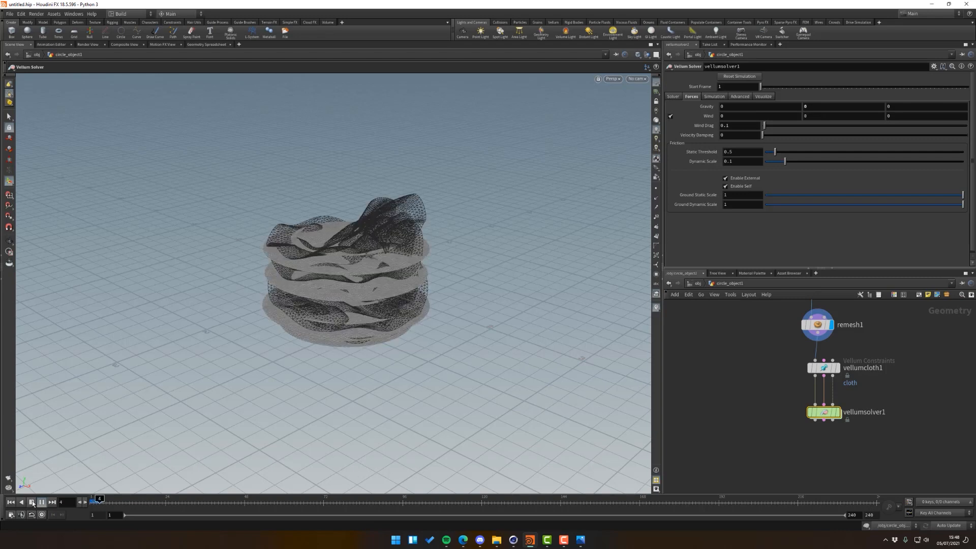
key(Escape)
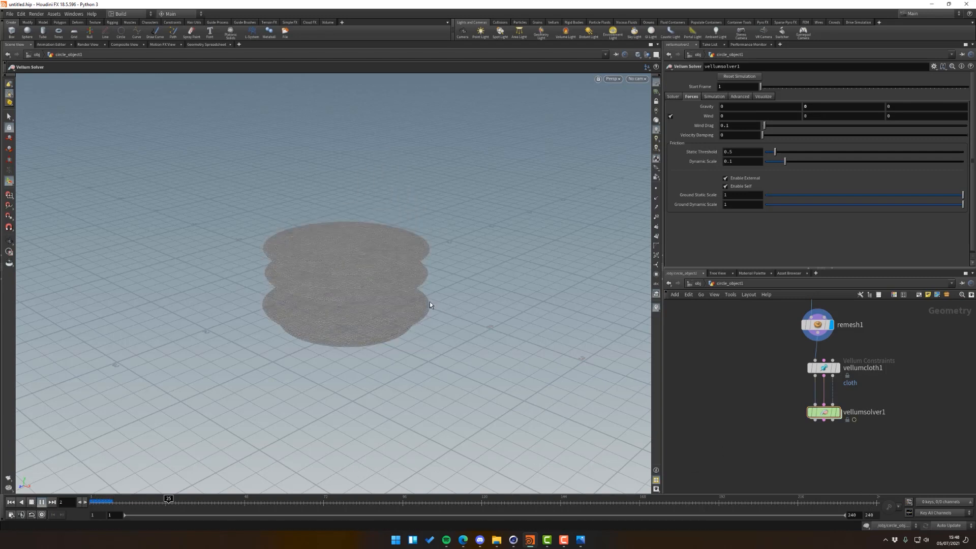
click(30, 503)
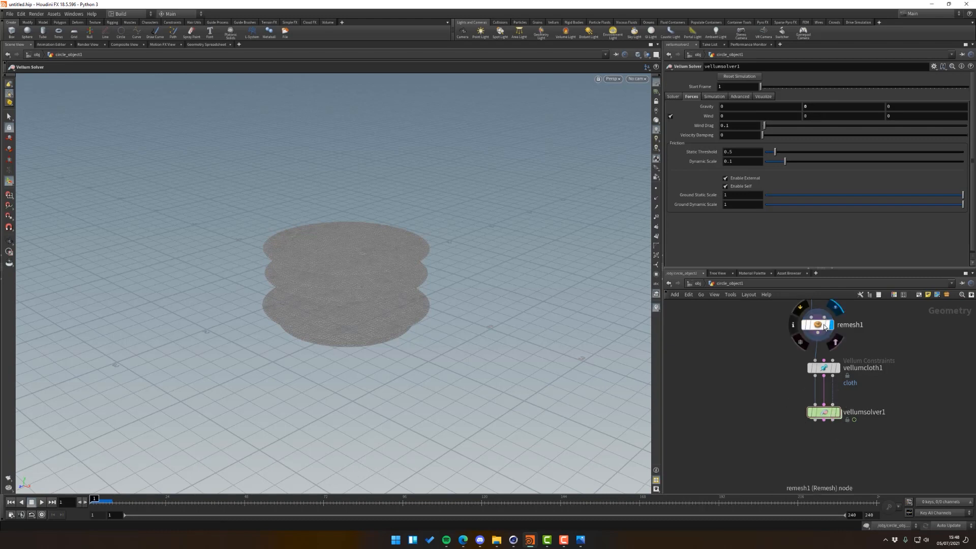
Display the Vellum Solver's output and scrub through the first simulated frames to examine the cloth folds from several angles.
click(838, 412)
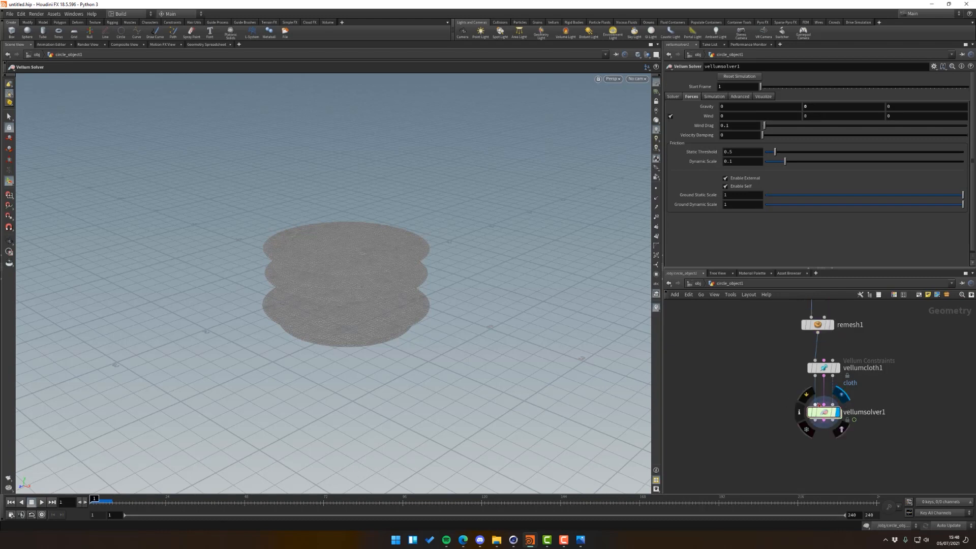
click(100, 498)
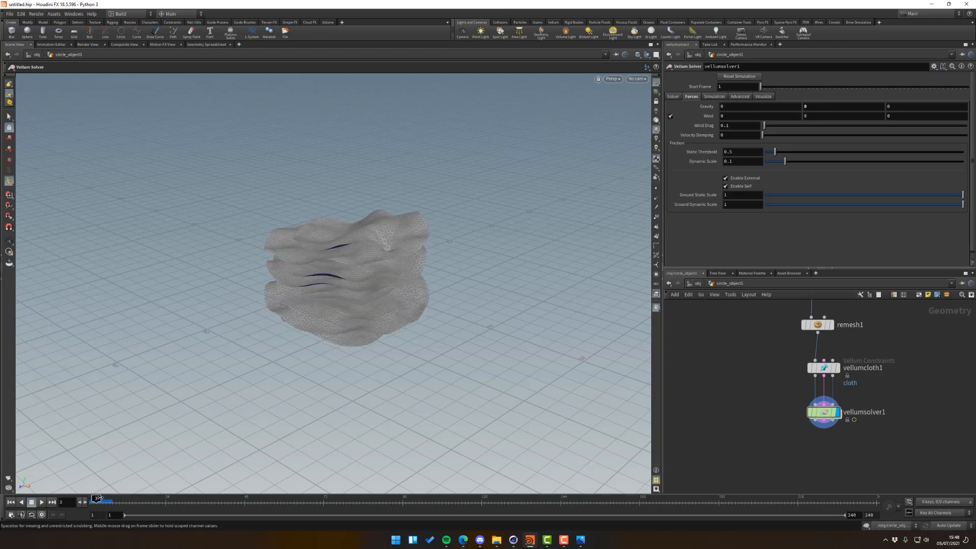
drag(103, 498, 108, 498)
alt+drag(173, 436, 539, 196)
scroll(318, 270, up, 4)
alt+drag(318, 270, 285, 254)
scroll(337, 269, up, 5)
scroll(403, 278, down, 5)
scroll(302, 277, down, 5)
drag(95, 501, 108, 498)
Play the simulation past the cached frames, stop it, and return to frame 1 to examine the undeformed disc stack.
click(42, 502)
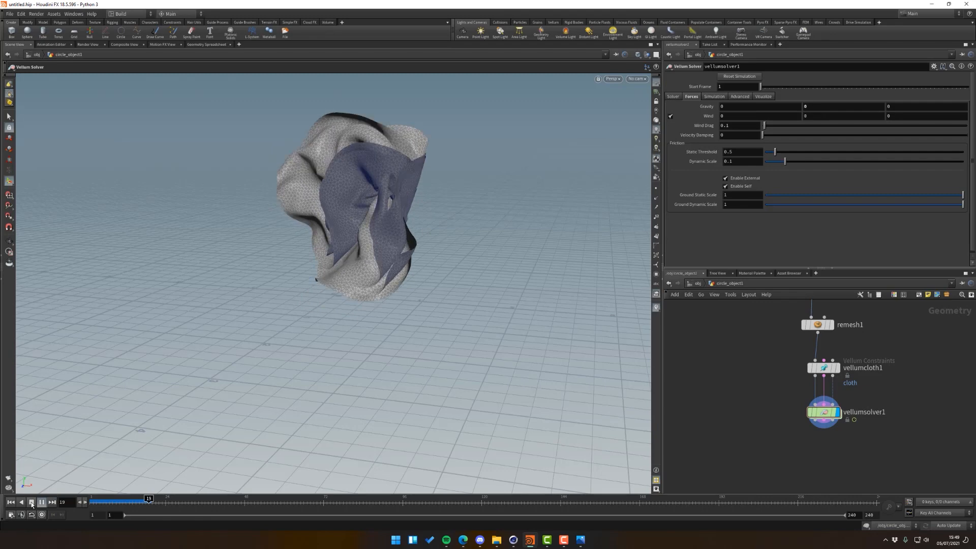
click(31, 502)
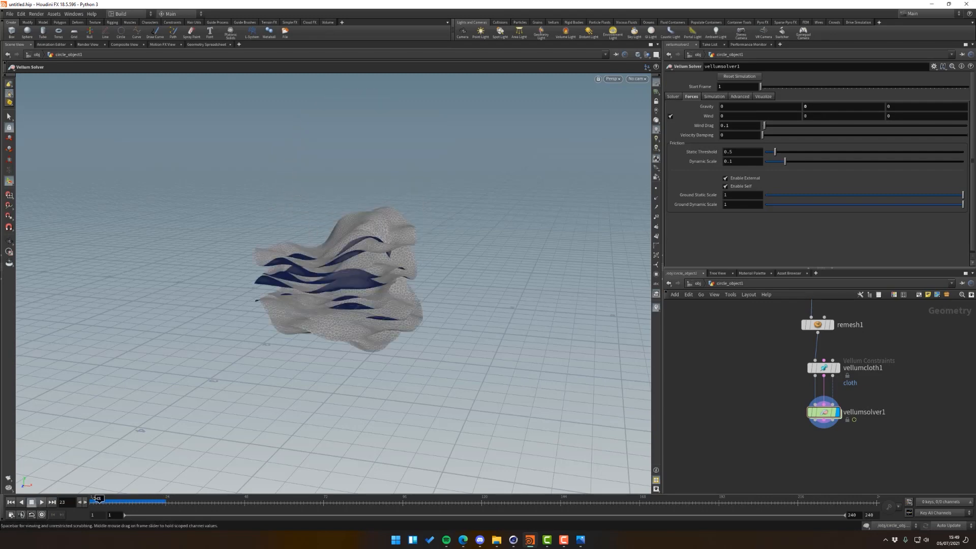
mouse_move(96, 498)
mouse_down()
mouse_move(110, 499)
mouse_move(93, 500)
mouse_up()
mouse_move(337, 242)
alt+mouse_down()
mouse_move(328, 296)
mouse_move(292, 264)
mouse_move(345, 248)
alt+mouse_up()
scroll(325, 294, up, 4)
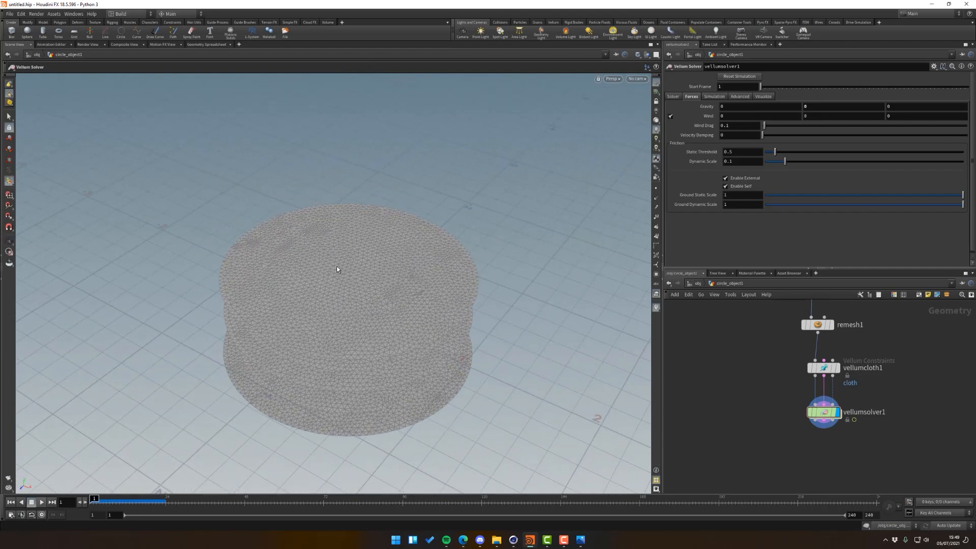
alt+drag(355, 267, 347, 163)
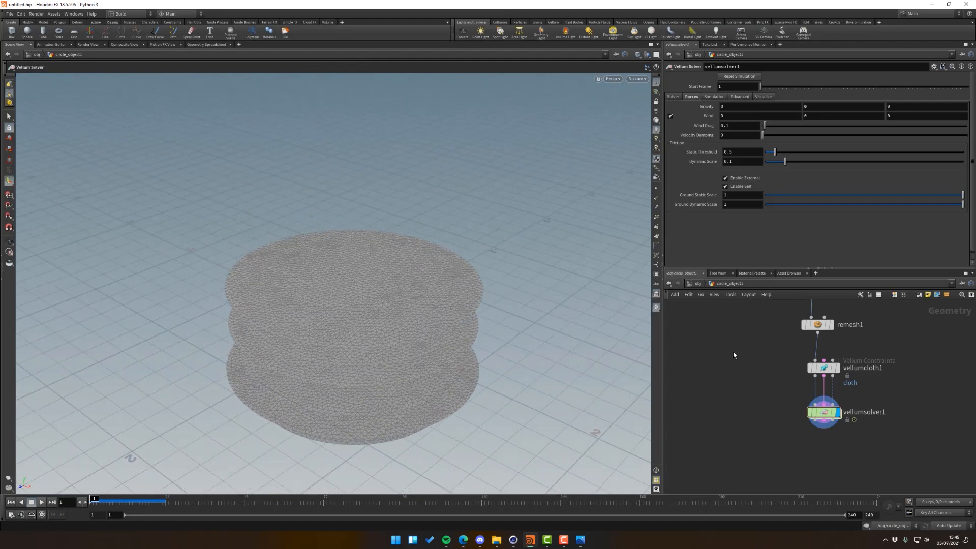
Insert a Group node between remesh1 and vellumcloth1 and display its output.
middle_drag(752, 372, 756, 404)
drag(819, 355, 817, 335)
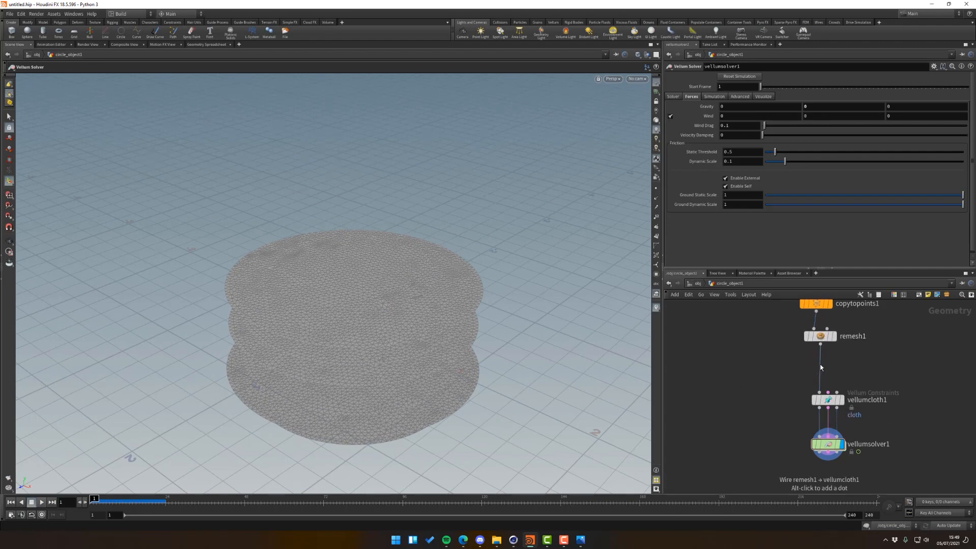
key(Tab)
text(group)
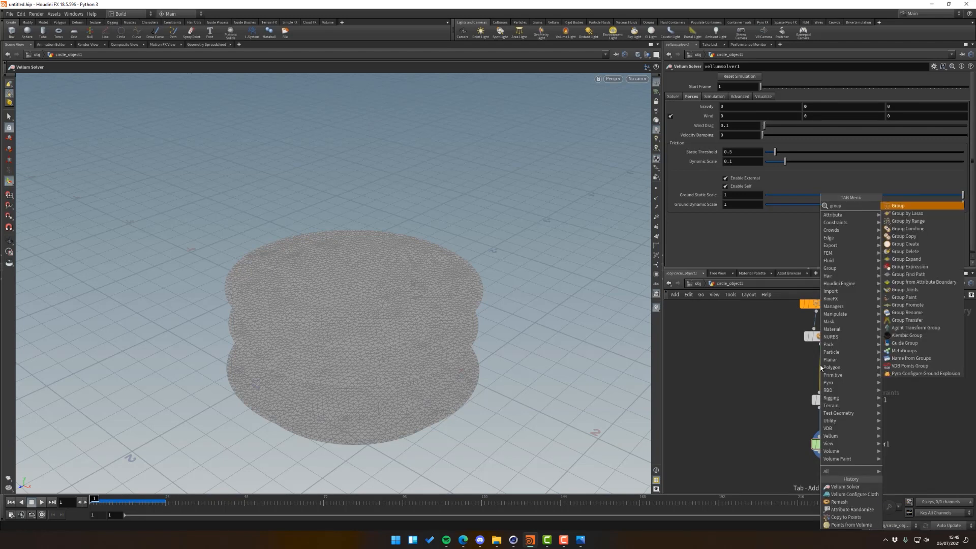
key(Return)
click(821, 372)
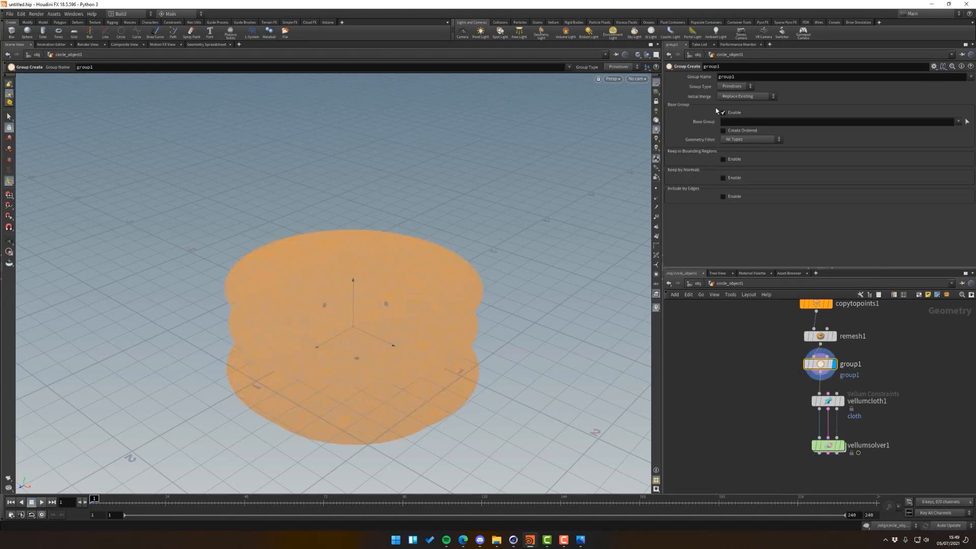
Set the group type to Points, disable the base group and enable Keep in Bounding Regions.
click(741, 87)
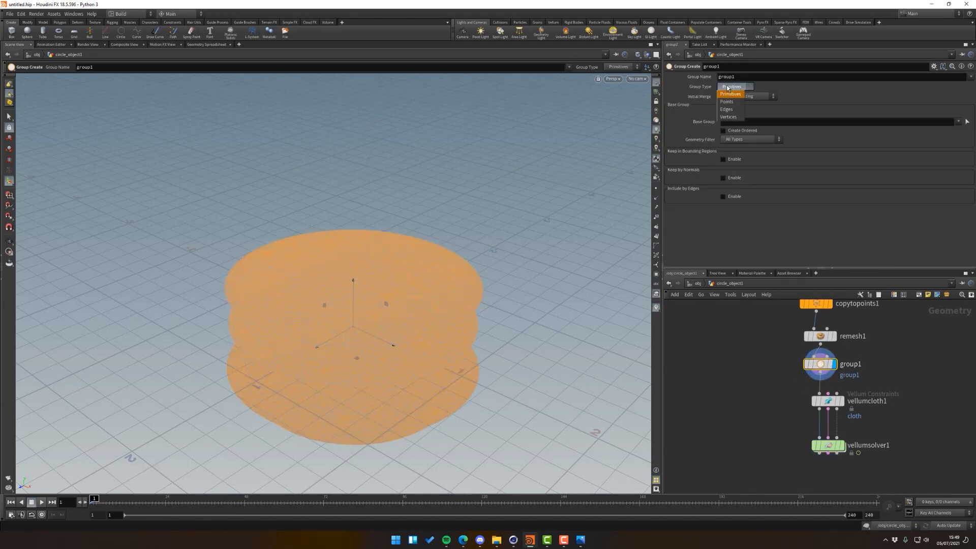
click(727, 102)
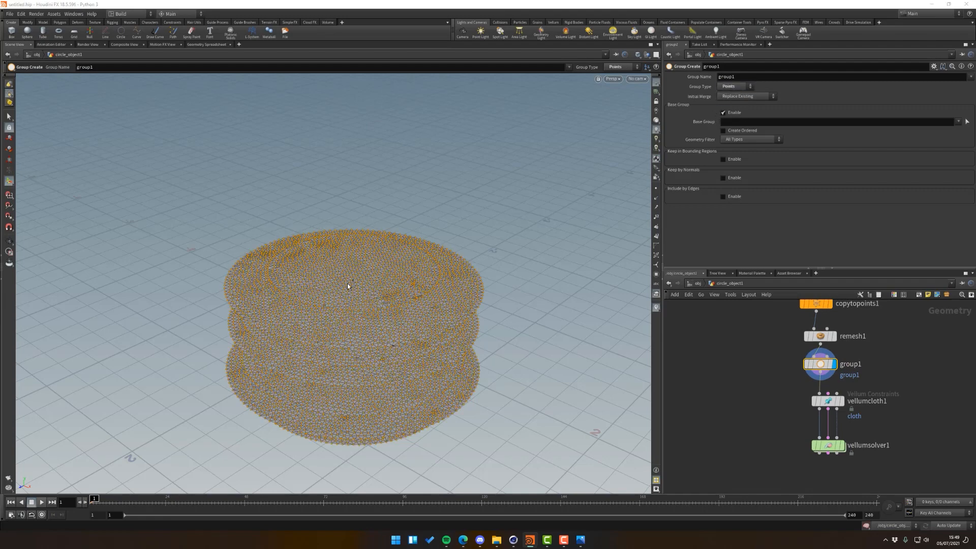
alt+drag(350, 281, 389, 272)
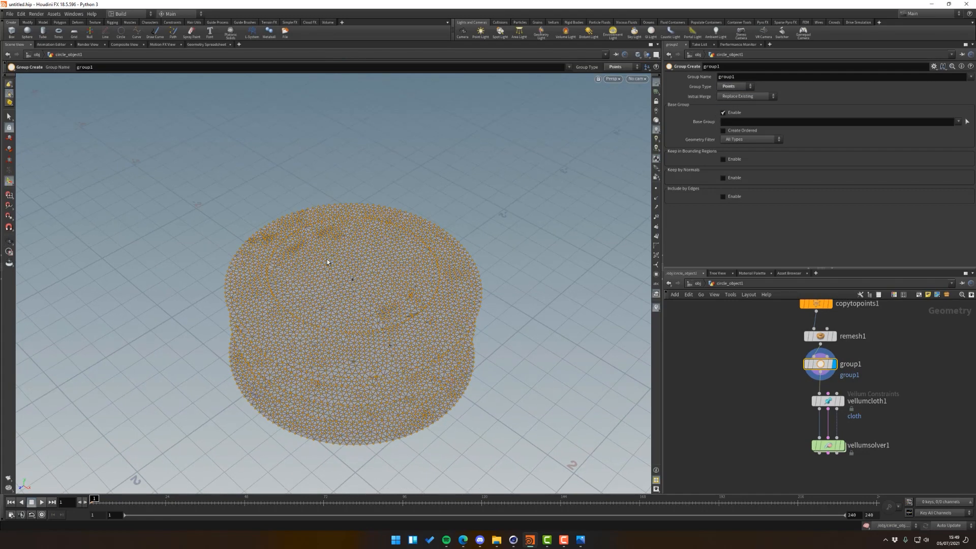
click(724, 113)
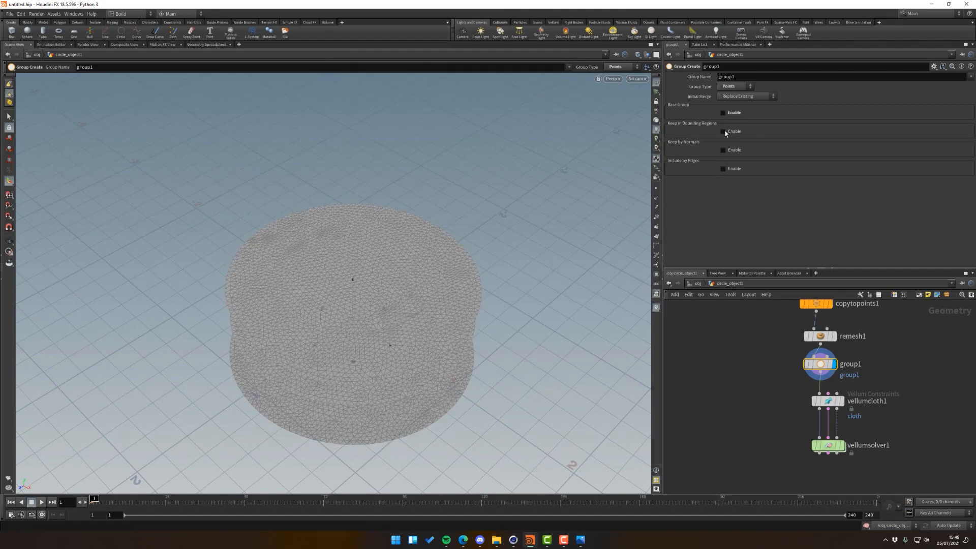
click(723, 131)
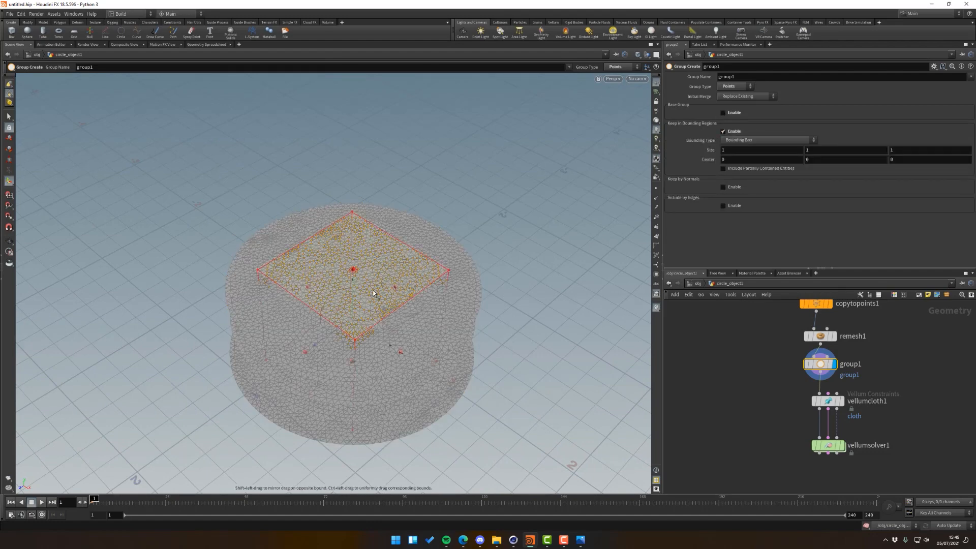
key(Escape)
drag(369, 281, 356, 258)
key(Return)
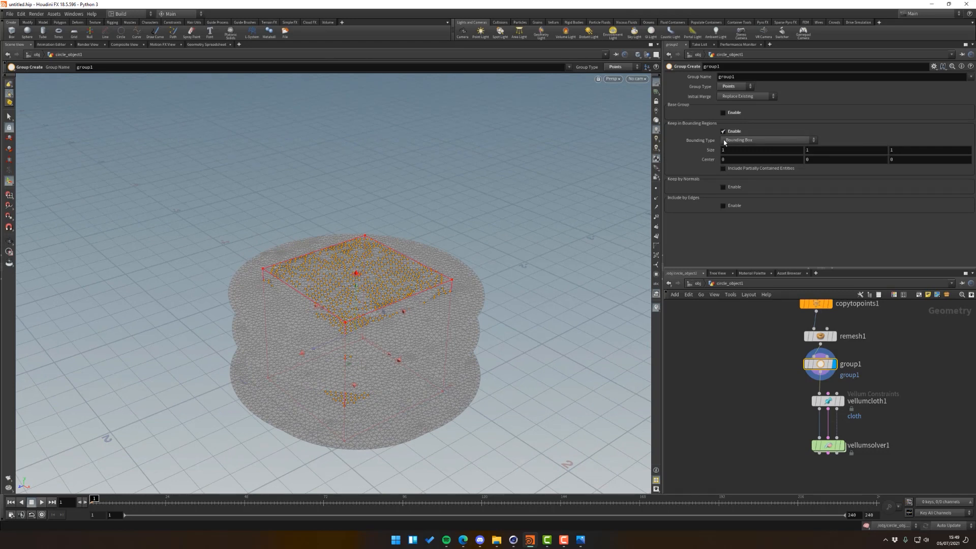
click(736, 142)
click(742, 155)
click(753, 140)
click(756, 149)
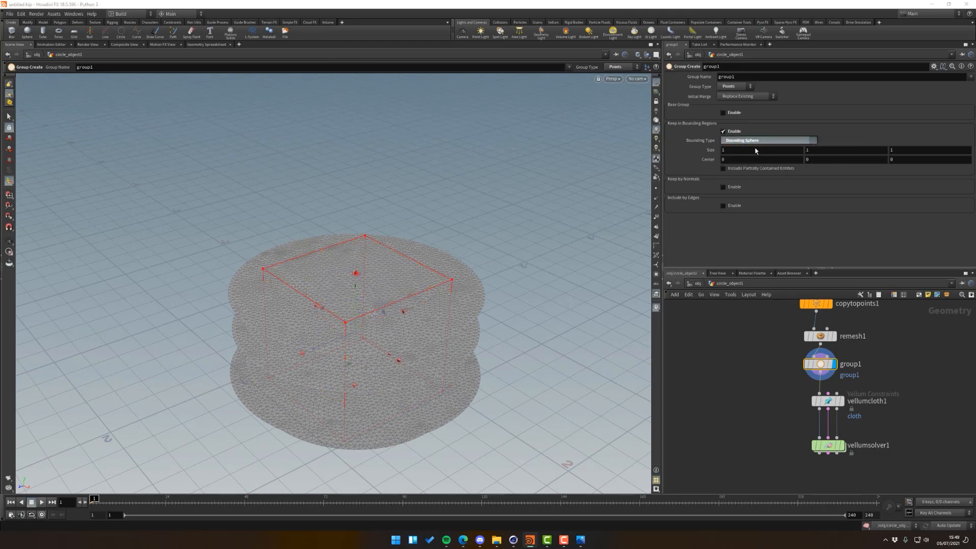
Resize the group's bounding box to a thin vertical column of size 0.1, 2.1, 0.1.
middle_drag(820, 152, 726, 151)
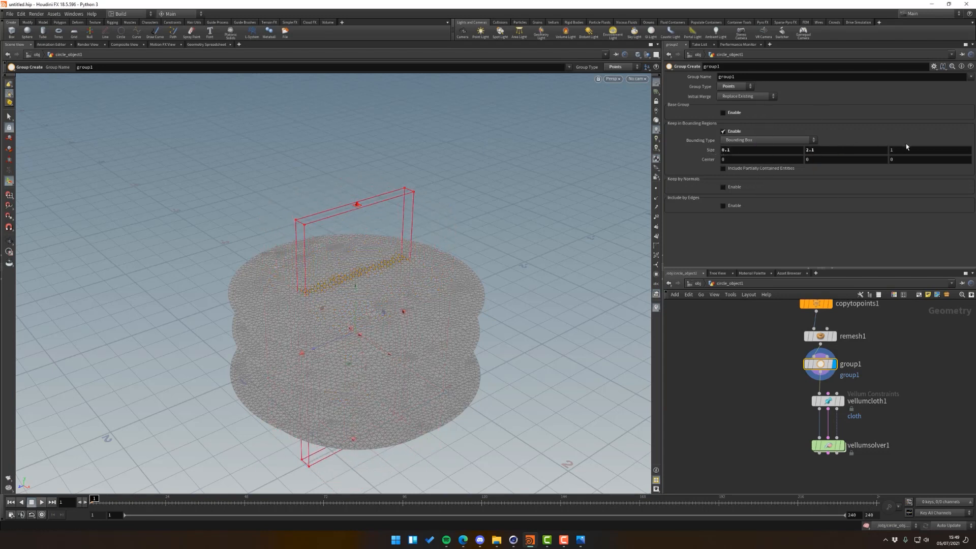
middle_drag(898, 151, 865, 154)
alt+drag(338, 277, 349, 328)
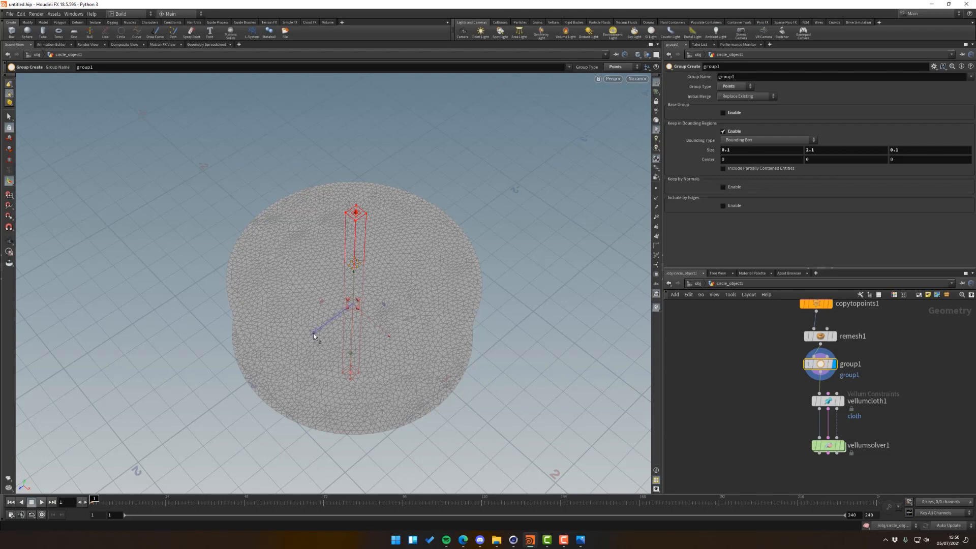
mouse_move(355, 266)
alt+mouse_down()
mouse_move(338, 233)
mouse_move(342, 260)
alt+mouse_up()
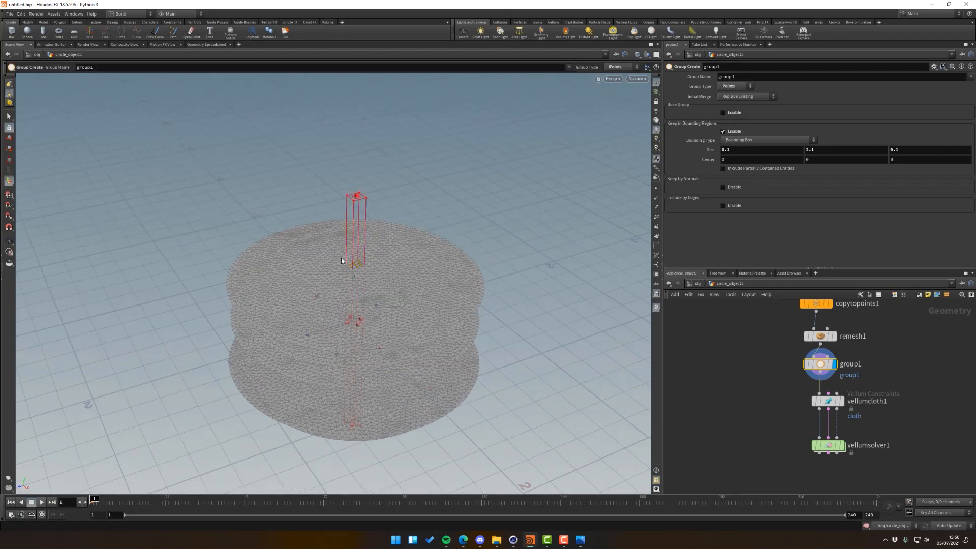
Shift the group's bounding box off the disc stack's axis to a Z center of about 0.23.
drag(321, 330, 293, 340)
alt+drag(308, 286, 354, 305)
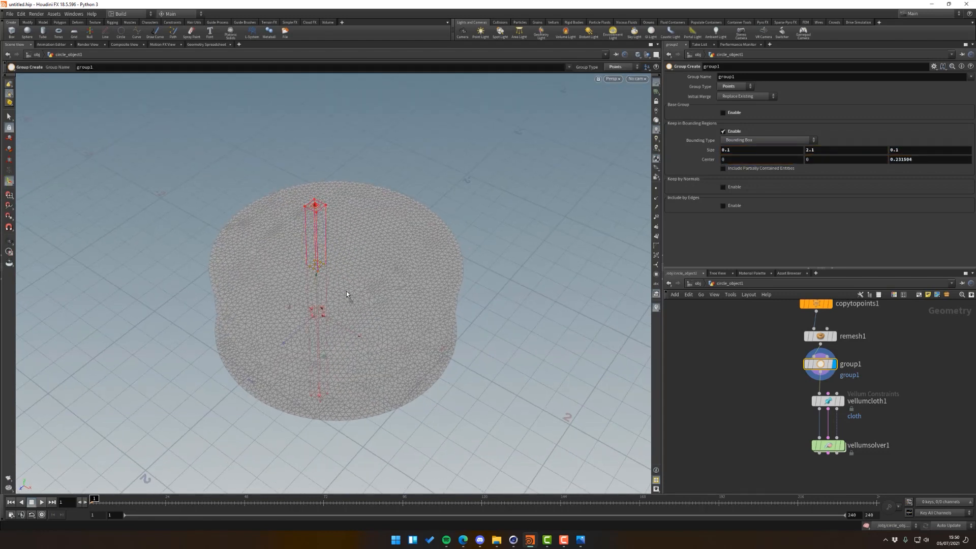
key(Escape)
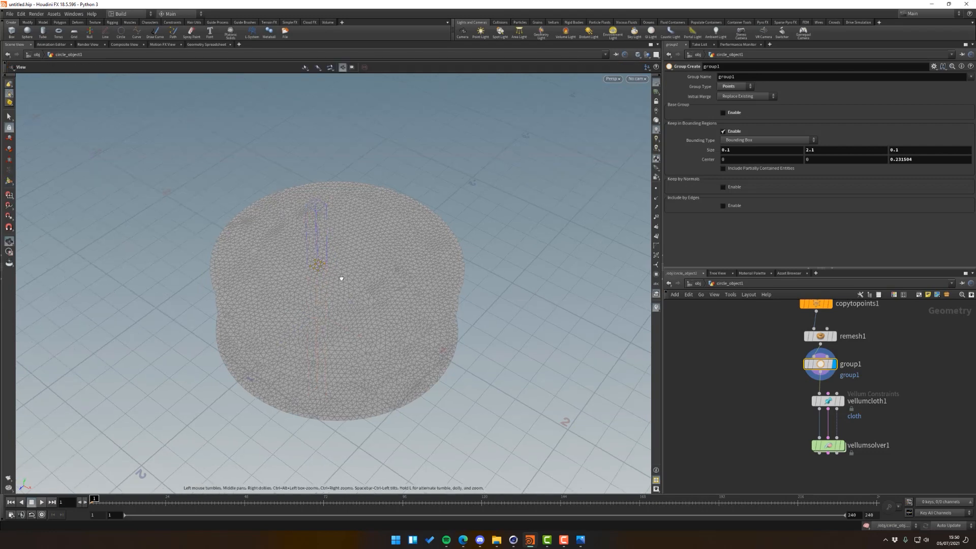
drag(341, 279, 292, 261)
key(Return)
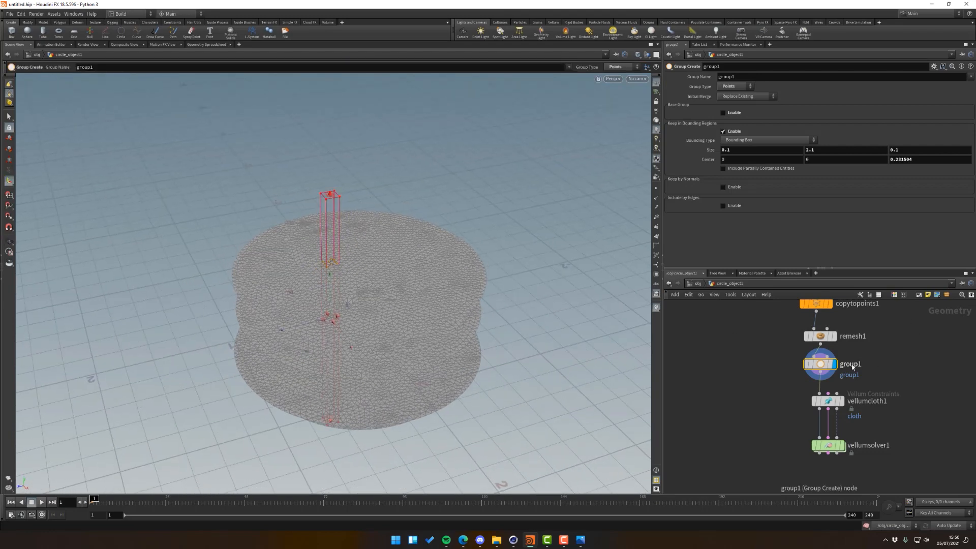
Set the Vellum cloth constraint's pin points to group1.
click(830, 402)
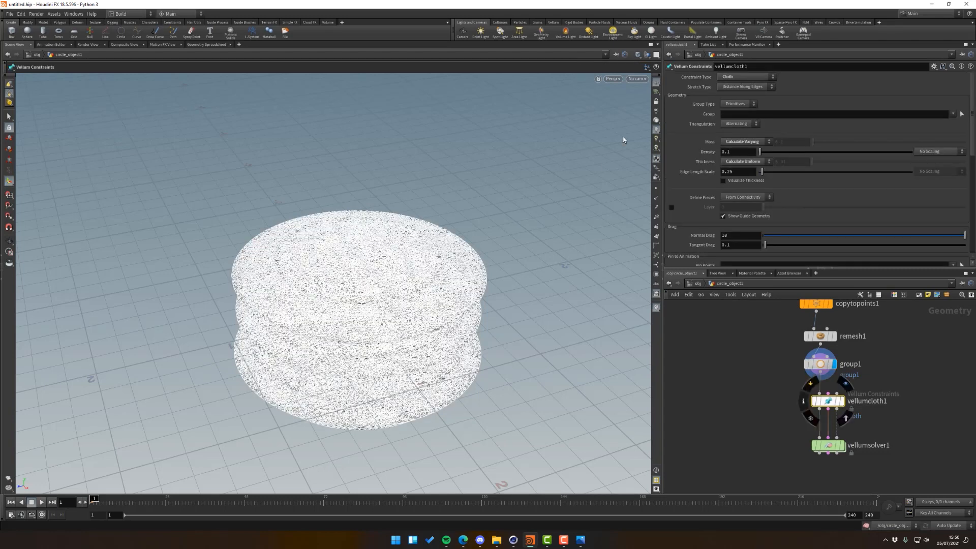
scroll(688, 204, down, 3)
scroll(688, 205, down, 1)
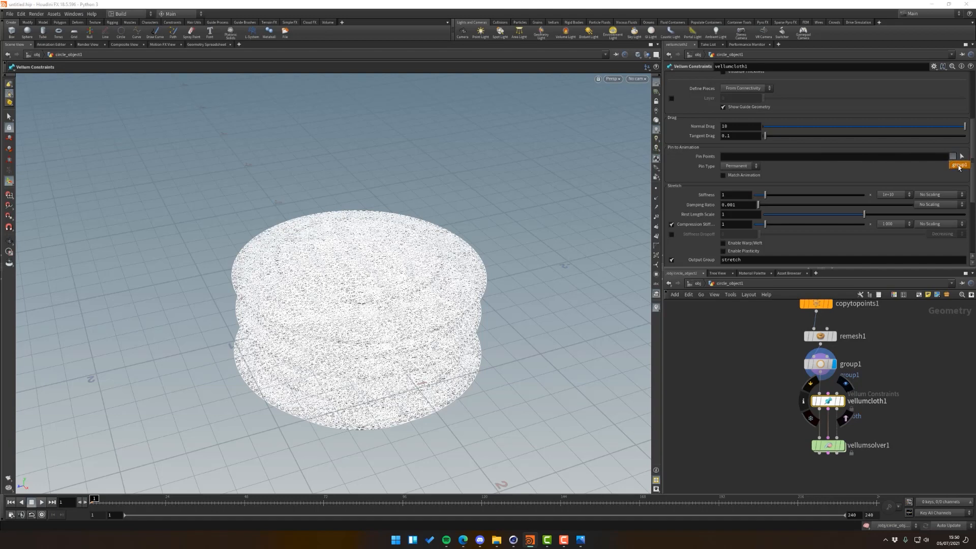
click(959, 165)
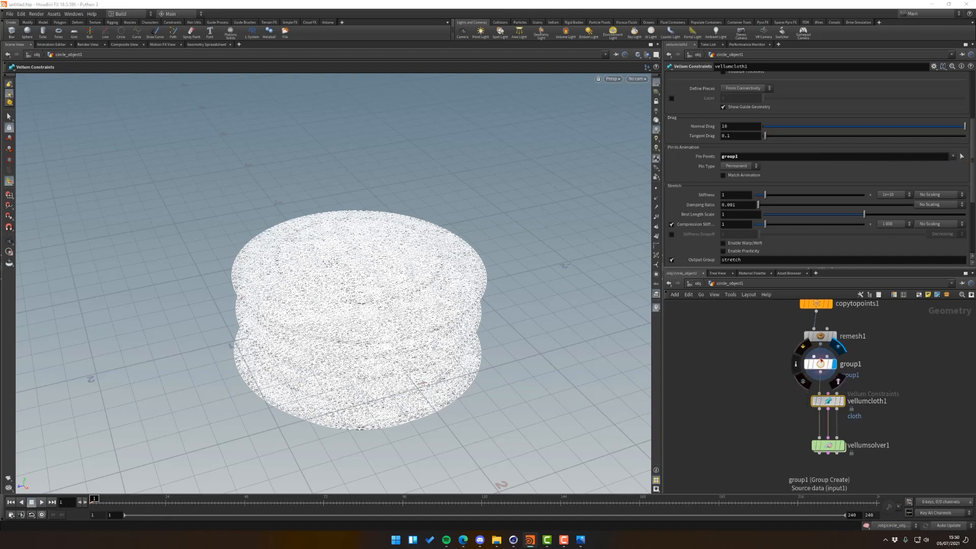
Display the Vellum Solver's output, play the pinned cloth simulation briefly and stop it.
click(843, 445)
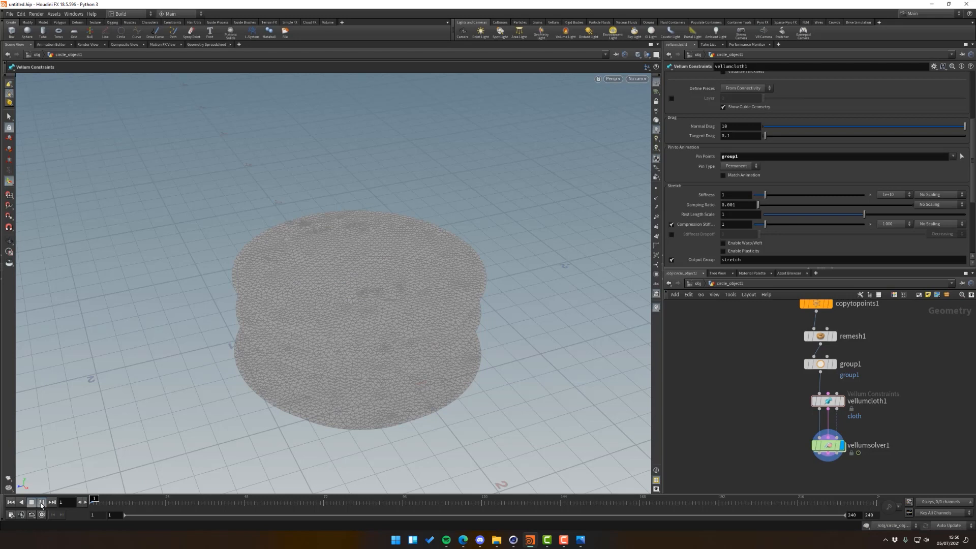
click(42, 502)
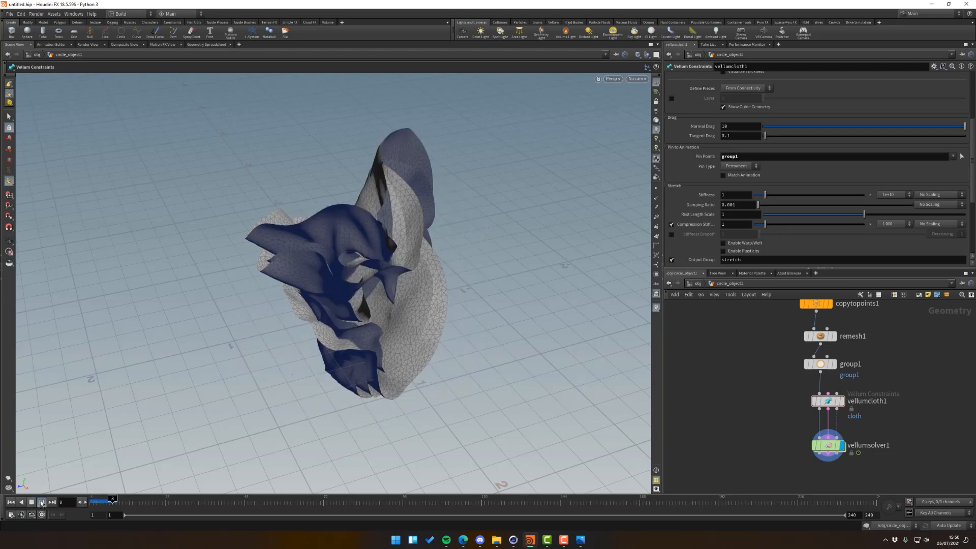
click(33, 502)
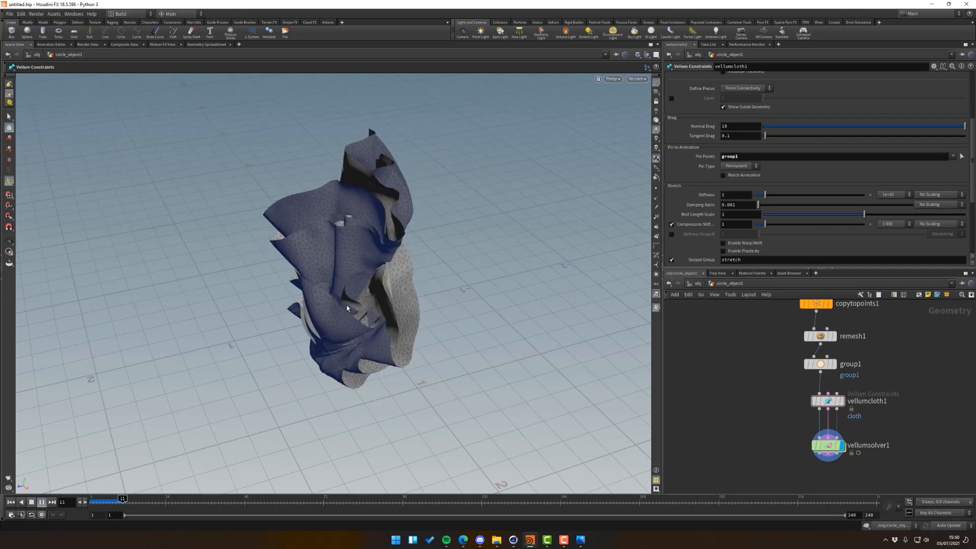
Examine the simulated cloth's folds and stray edges up close and from several sides.
alt+drag(370, 263, 388, 277)
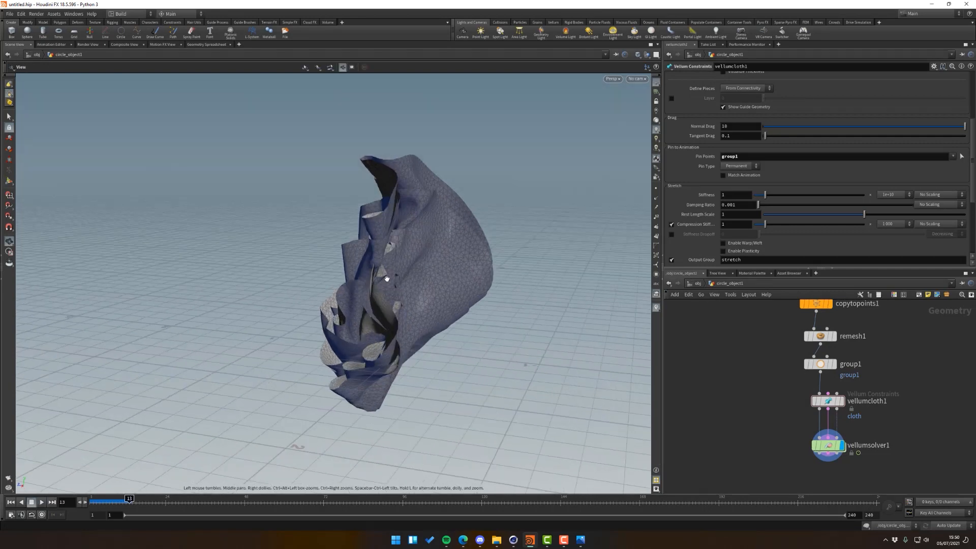
alt+right_drag(388, 276, 626, 268)
alt+drag(356, 262, 264, 259)
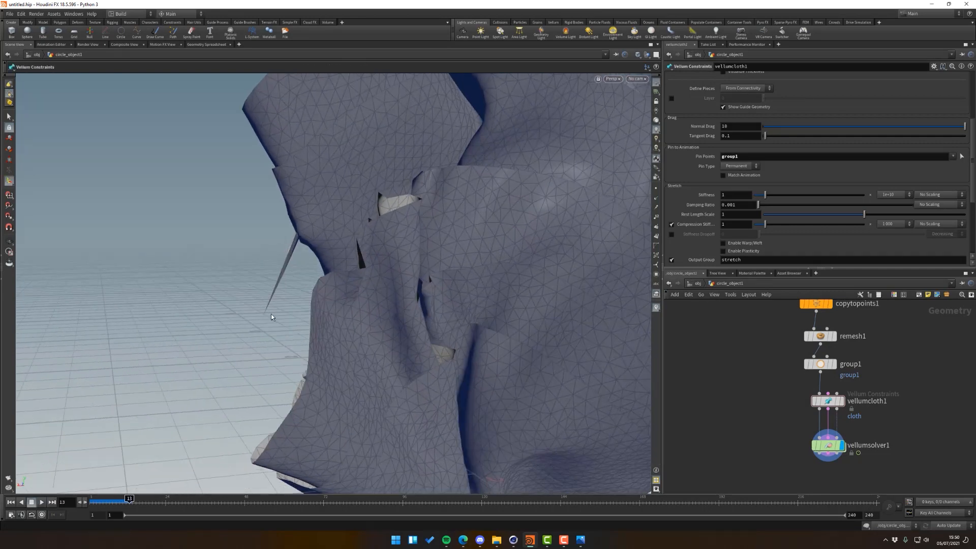
alt+drag(257, 318, 497, 298)
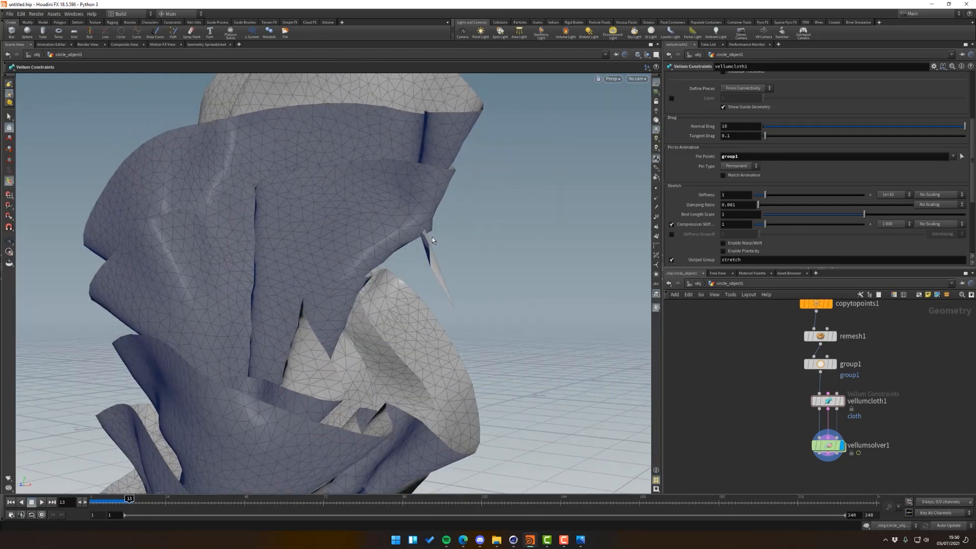
alt+drag(384, 273, 444, 291)
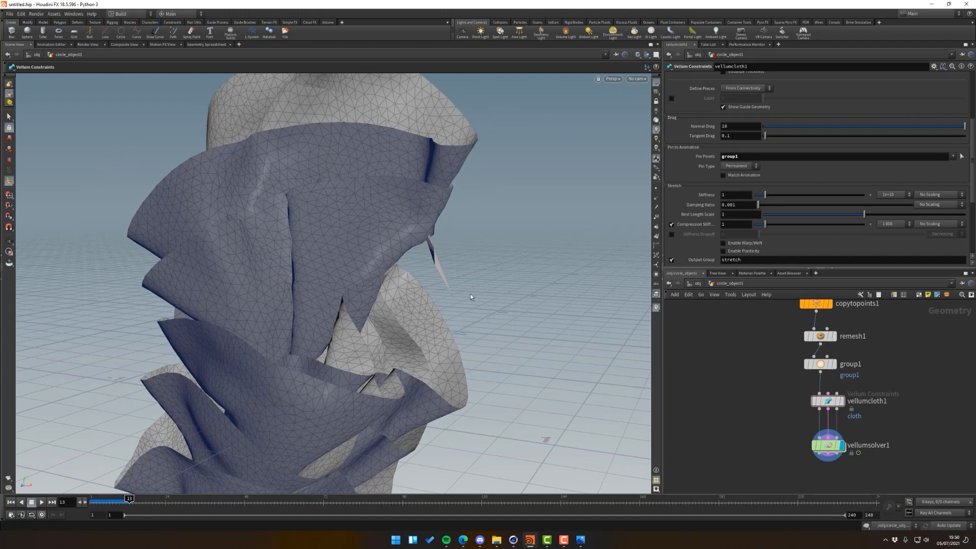
alt+right_drag(459, 304, 355, 303)
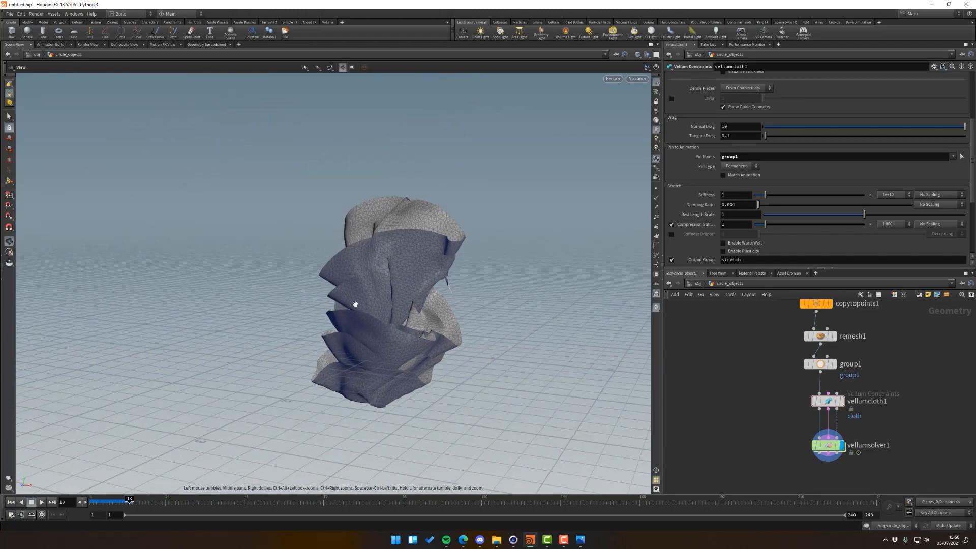
alt+drag(356, 304, 495, 329)
Return to frame 1 and set the Vellum Solver's substeps to 4.
click(828, 445)
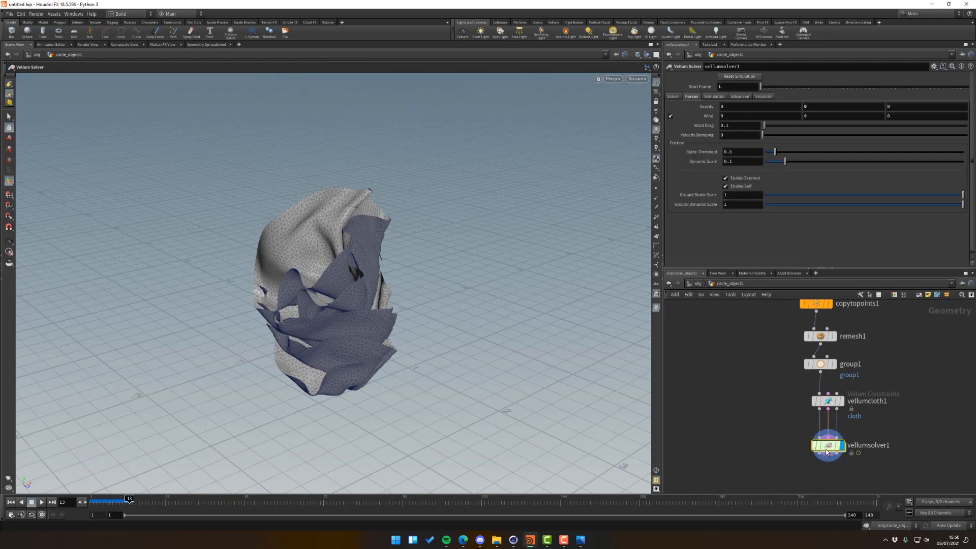
click(674, 98)
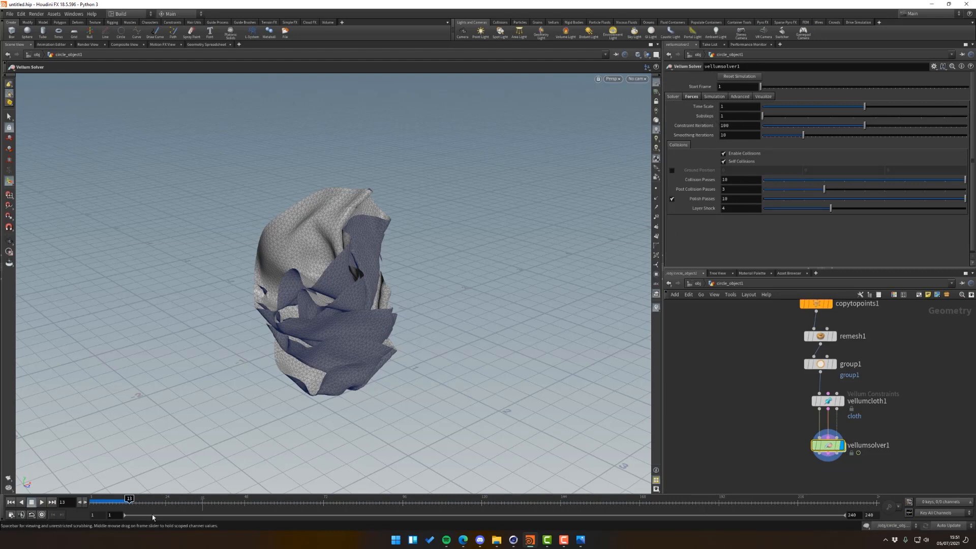
click(86, 503)
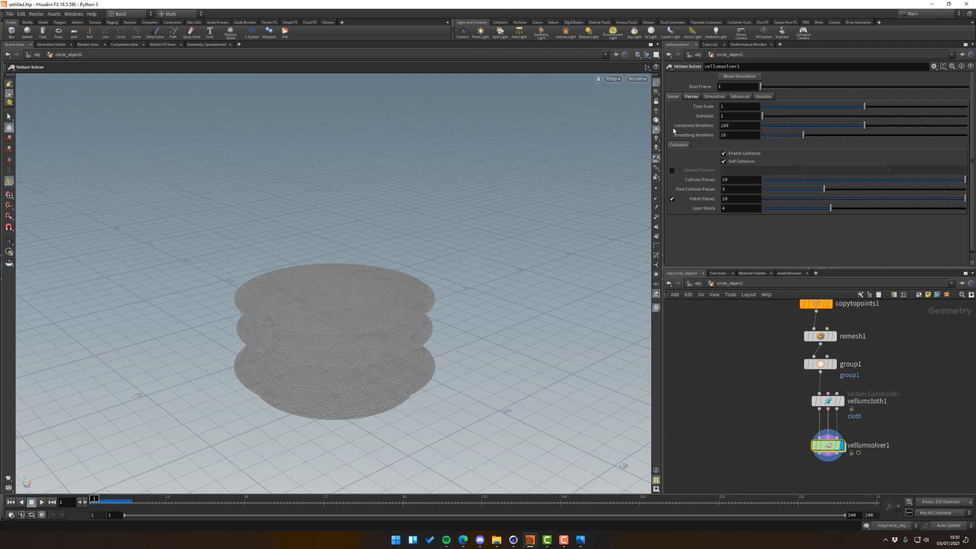
click(725, 125)
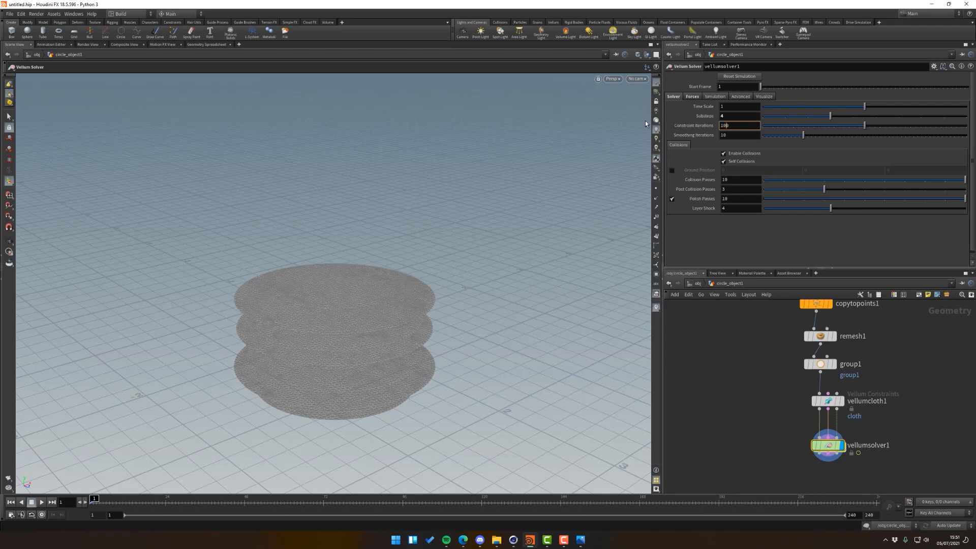
Play the simulation to about frame 13, stop it and examine the cloth's folds from several angles and distances.
click(42, 504)
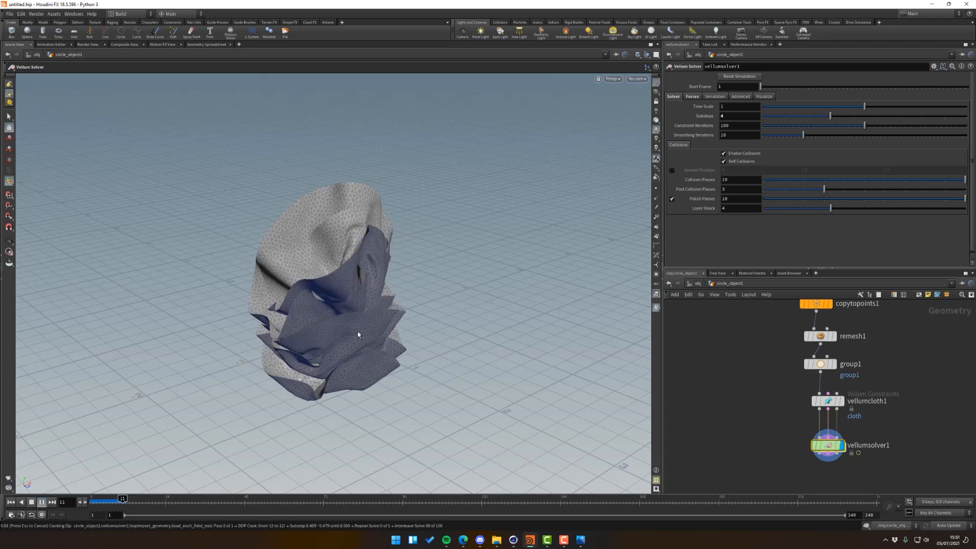
key(Escape)
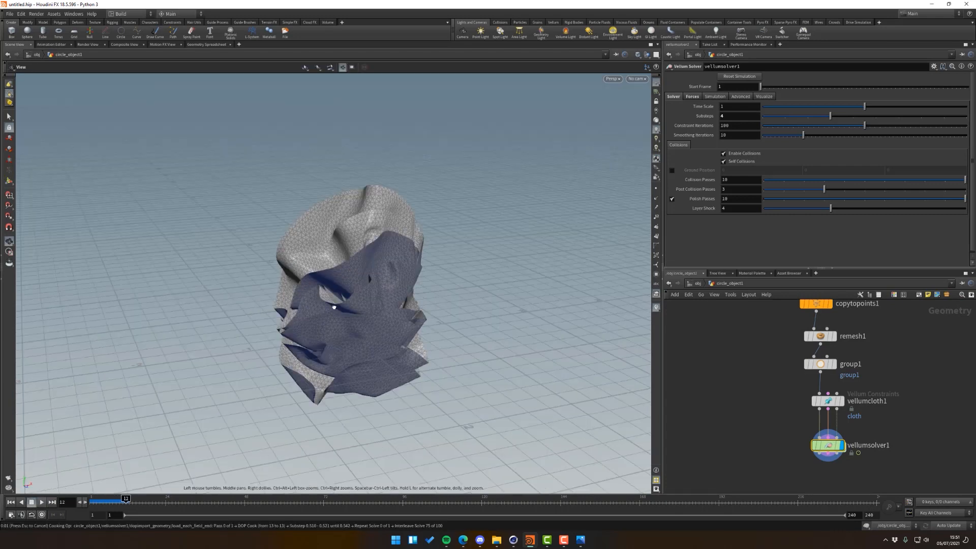
drag(400, 309, 422, 358)
scroll(405, 296, up, 5)
scroll(452, 364, up, 5)
middle_drag(422, 358, 495, 362)
drag(495, 362, 375, 267)
scroll(210, 329, down, 4)
right_drag(375, 268, 365, 300)
middle_drag(365, 300, 303, 324)
middle_drag(804, 441, 775, 381)
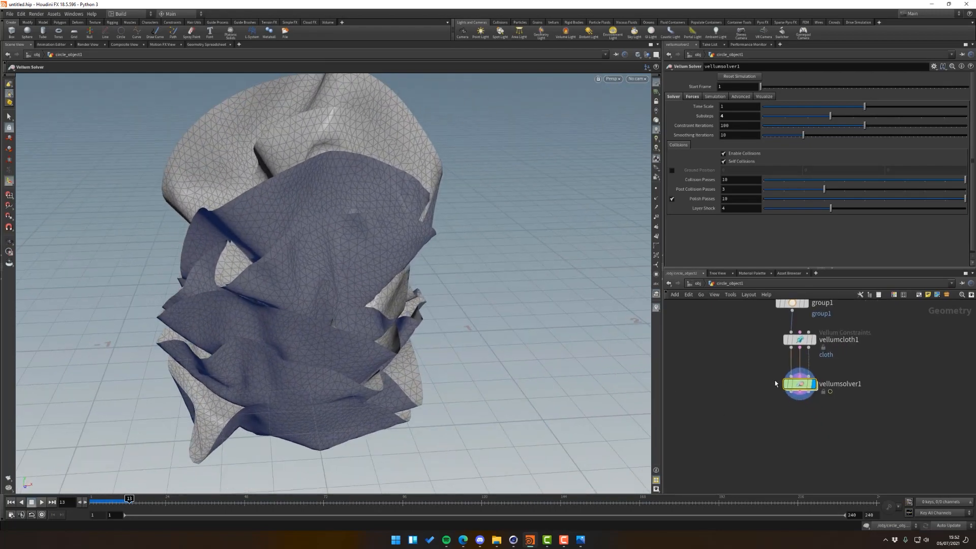
key(Escape)
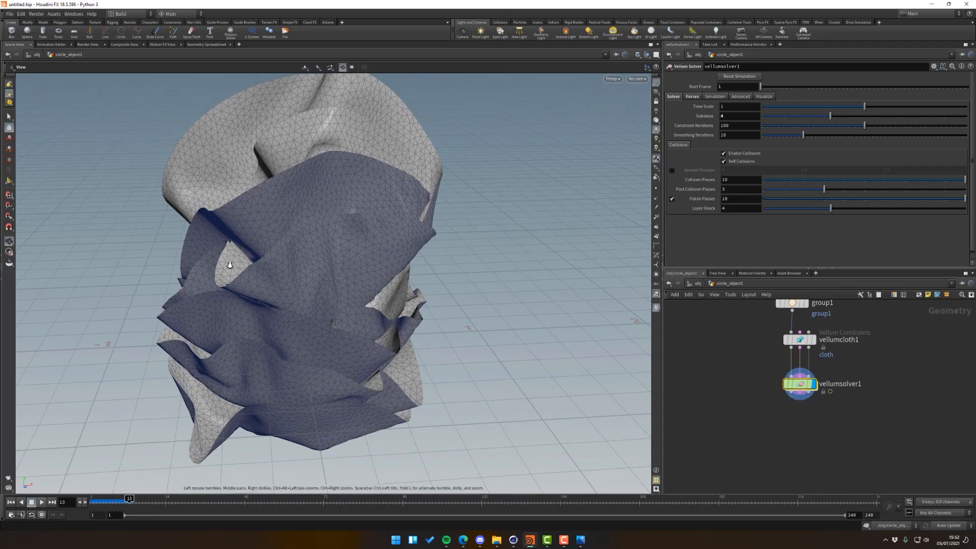
Examine the simulated cloth's folds, jagged edges and coarse triangulation up close and from several angles.
right_drag(226, 261, 910, 238)
drag(371, 233, 446, 229)
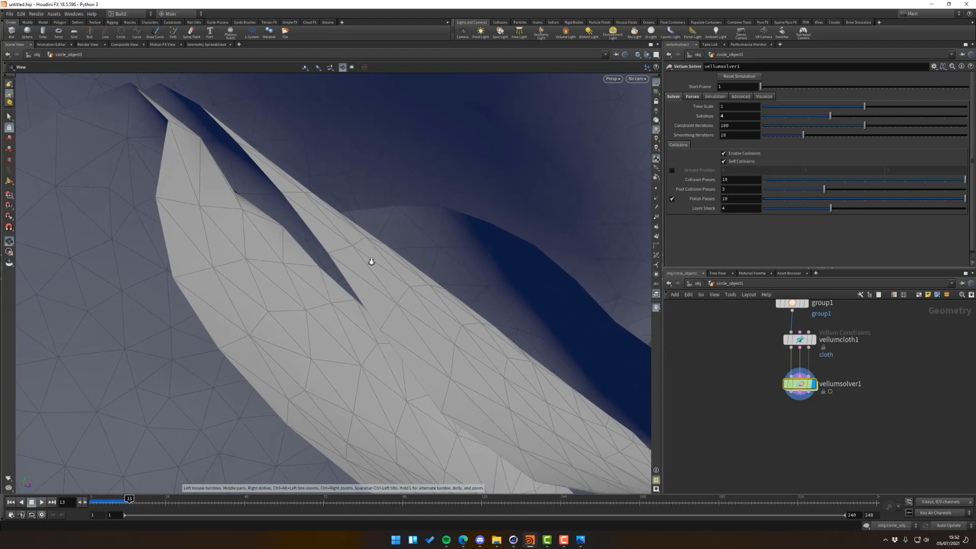
right_drag(370, 259, 323, 268)
middle_drag(323, 268, 262, 287)
right_drag(406, 262, 584, 254)
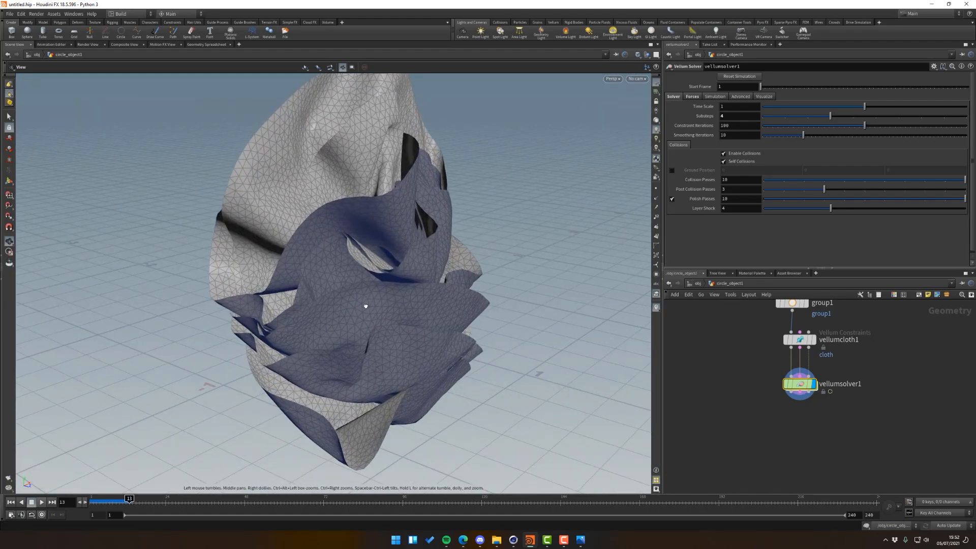
alt+drag(366, 306, 474, 269)
alt+right_drag(459, 248, 615, 199)
alt+middle_drag(549, 165, 427, 261)
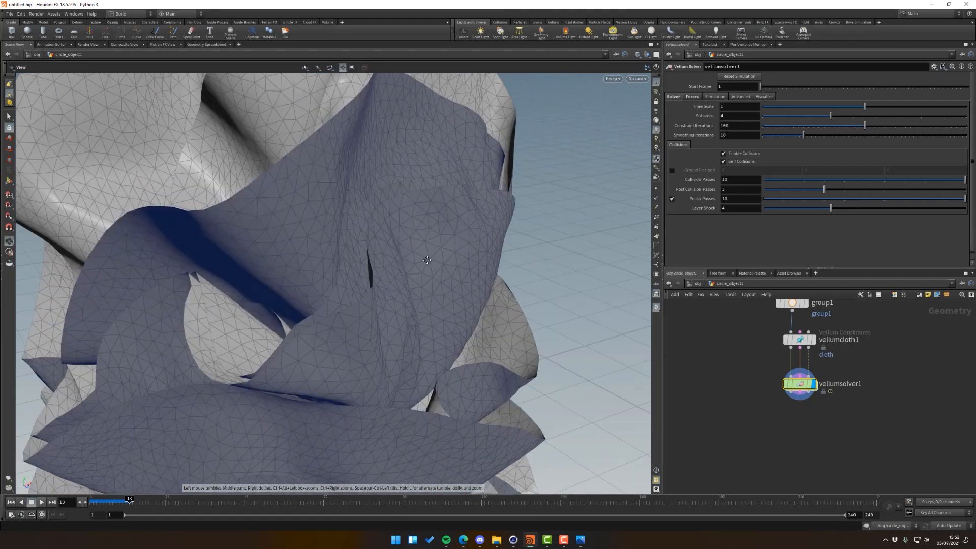
mouse_move(427, 260)
mouse_down()
mouse_move(407, 279)
mouse_move(453, 258)
mouse_move(465, 331)
mouse_move(421, 264)
mouse_up()
alt+right_drag(421, 264, 584, 224)
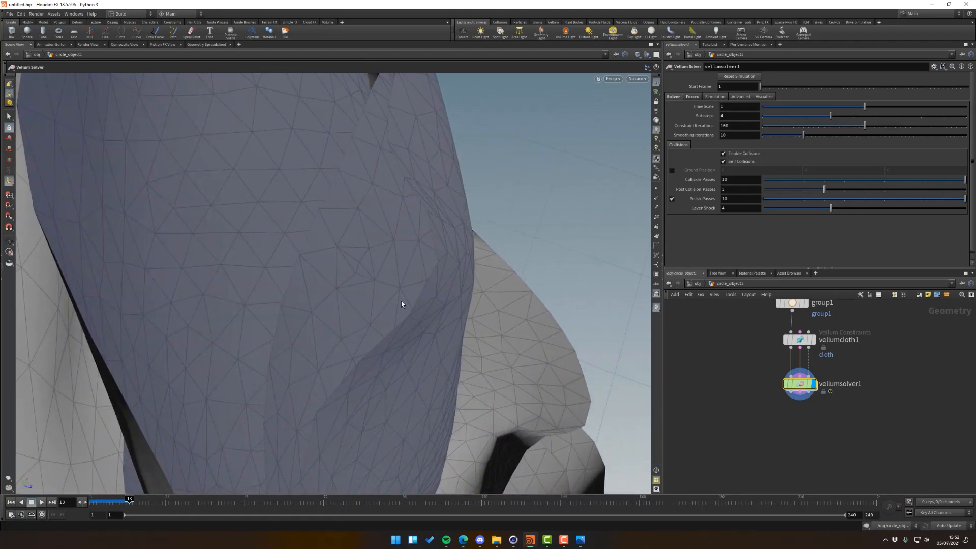
alt+right_drag(402, 301, 427, 374)
alt+drag(427, 374, 379, 343)
alt+middle_drag(379, 343, 381, 248)
alt+drag(380, 248, 341, 223)
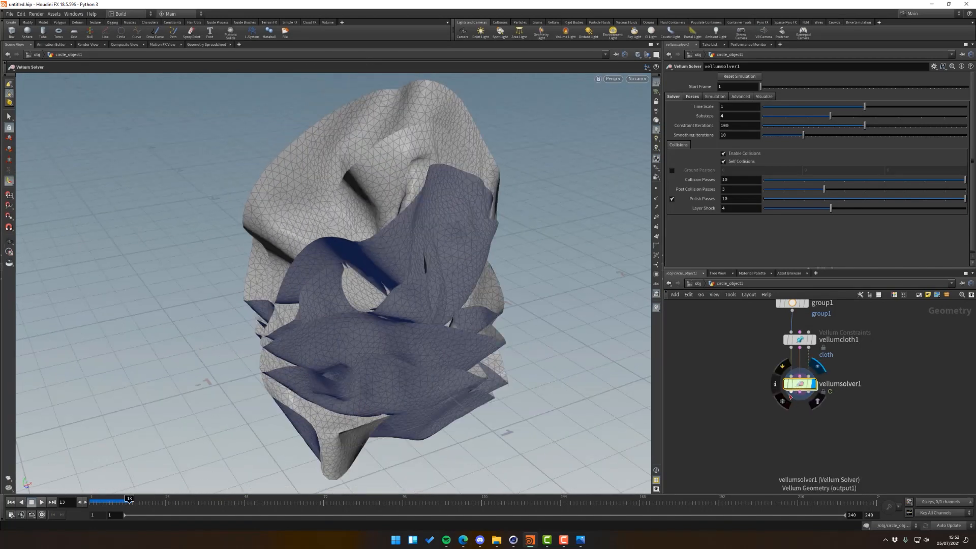
Add a Vellum Post-Process node wired to the Vellum Solver's outputs and align it directly below the solver.
click(791, 393)
key(Tab)
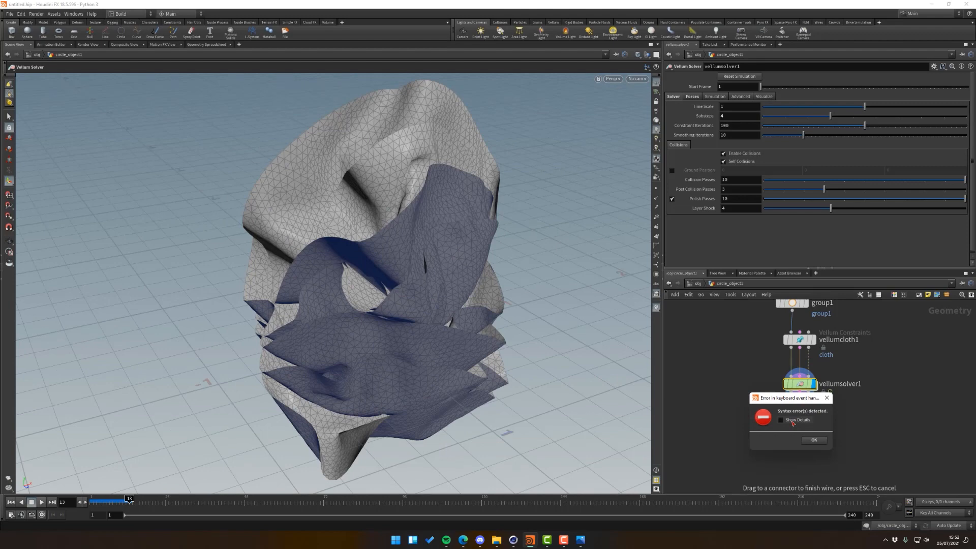
key(Return)
key(Tab)
text(ve)
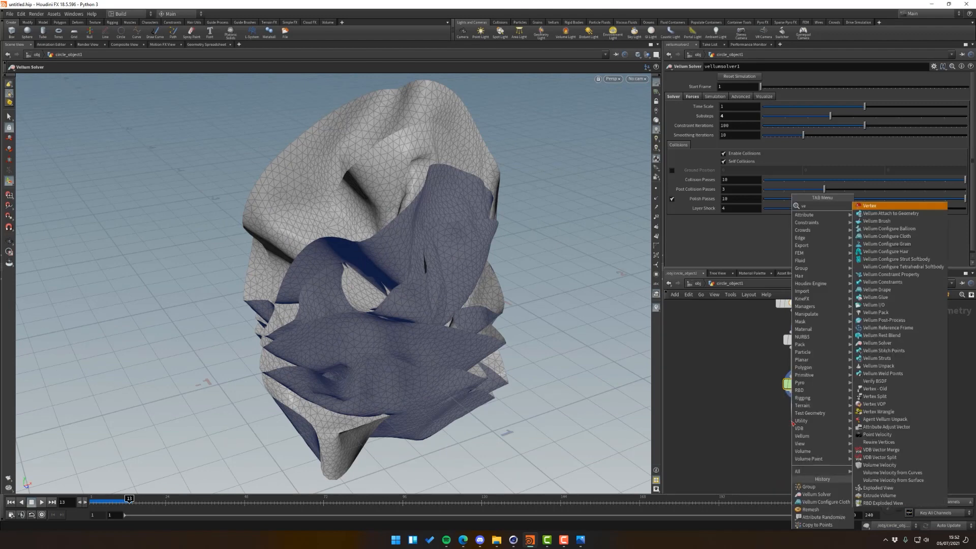
text(llum post)
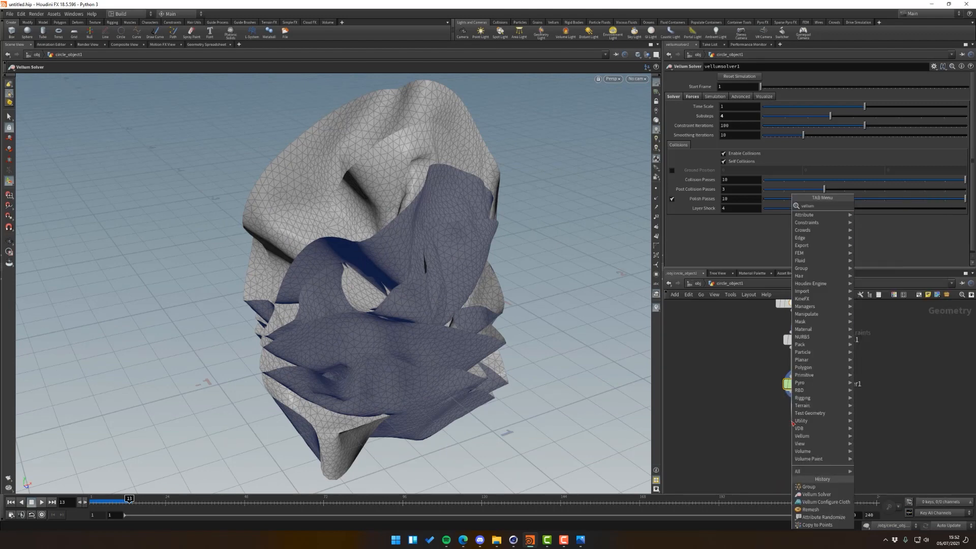
key(Return)
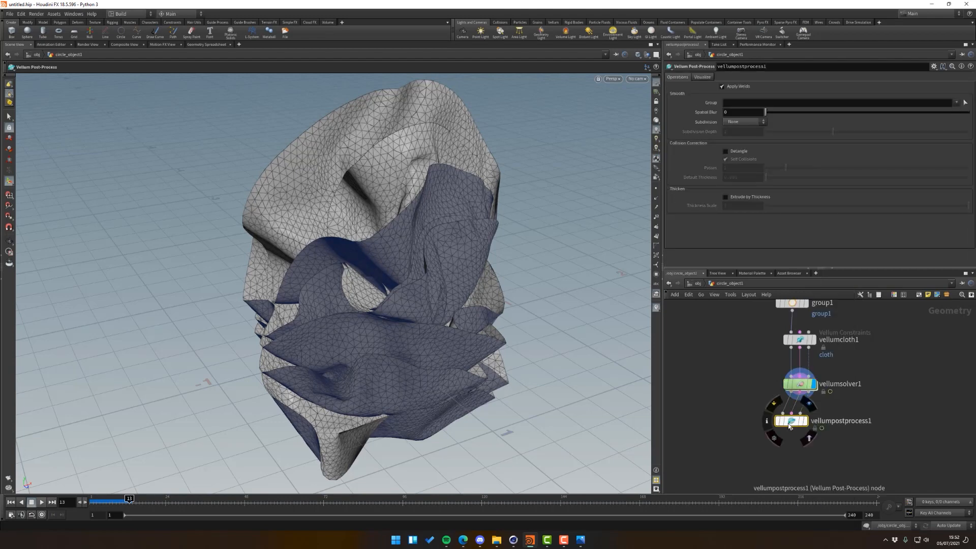
drag(792, 422, 800, 425)
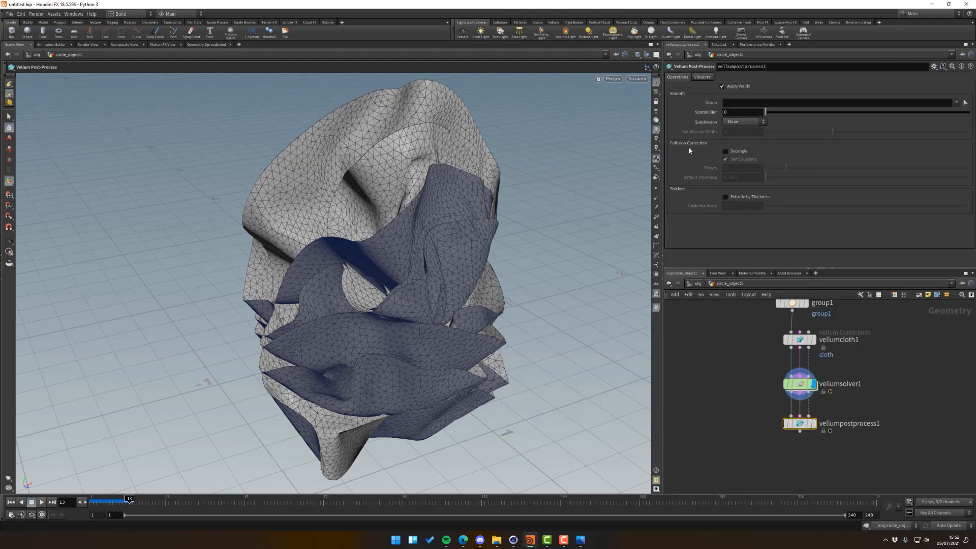
Set the Vellum Post-Process subdivision to Loop with a depth of 2 and display the node's output.
click(747, 122)
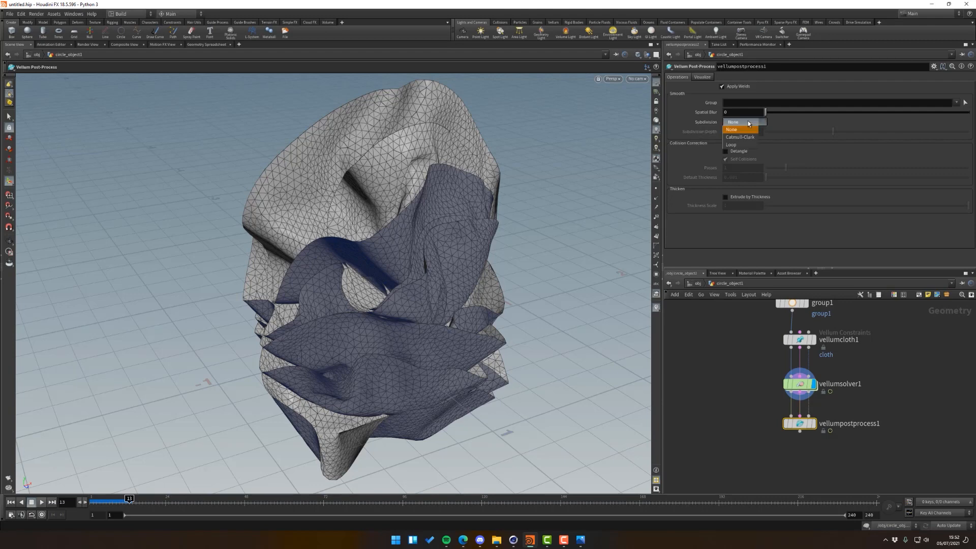
click(731, 145)
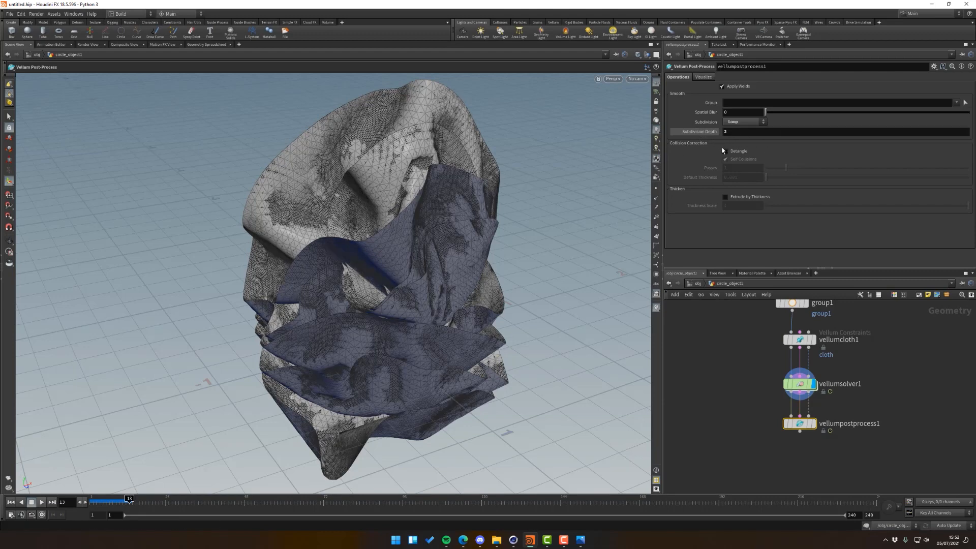
click(756, 445)
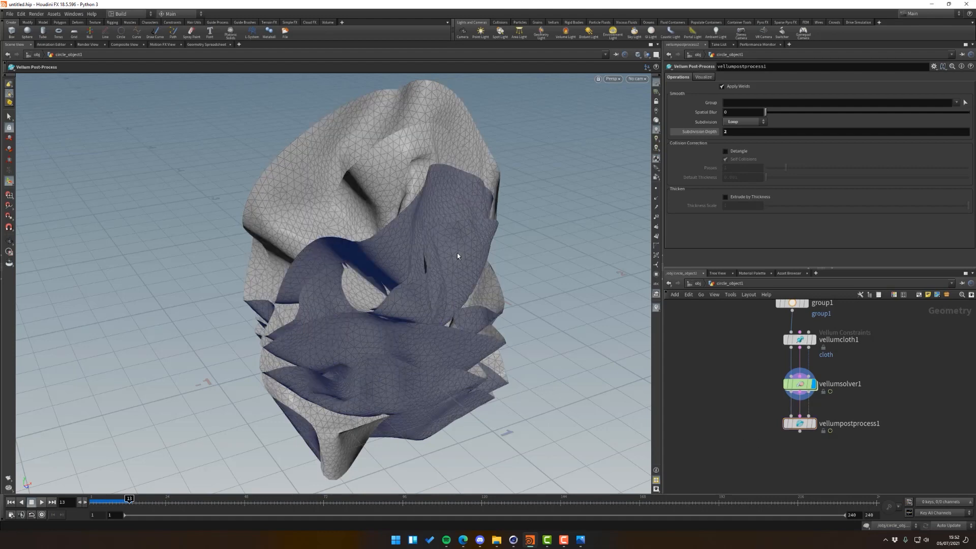
click(814, 424)
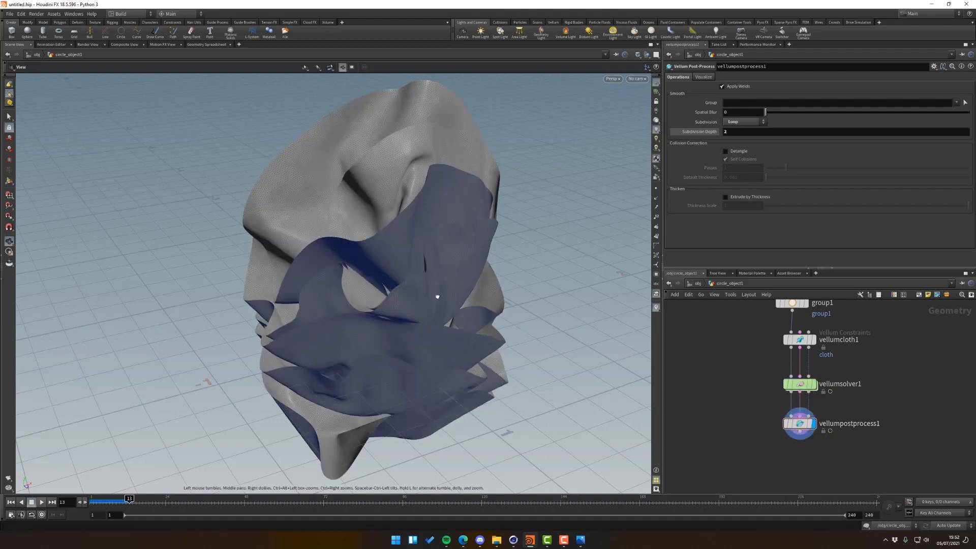
Compare the subdivided cloth with the raw Vellum Solver output on a close-up fold.
alt+drag(436, 296, 524, 412)
alt+right_drag(523, 412, 602, 227)
alt+drag(601, 227, 529, 239)
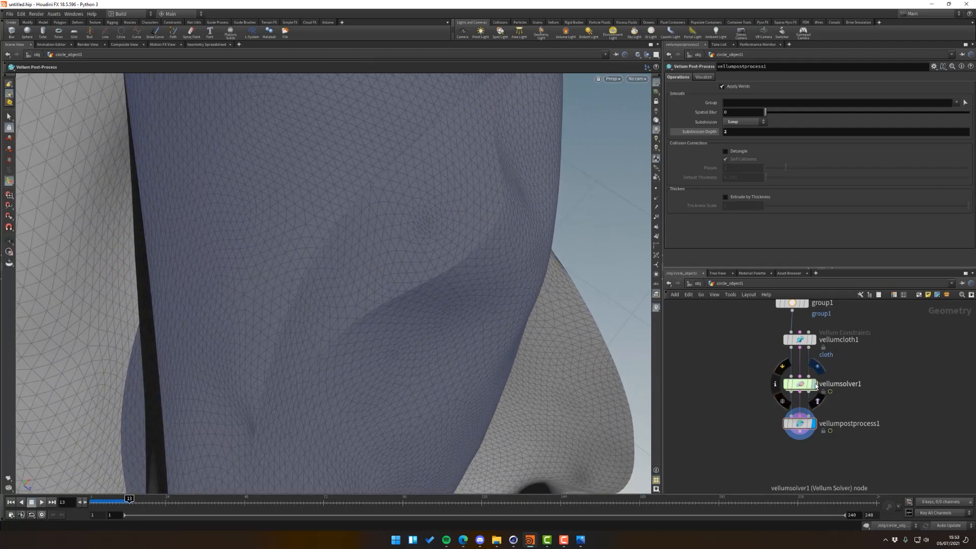
click(814, 384)
click(814, 423)
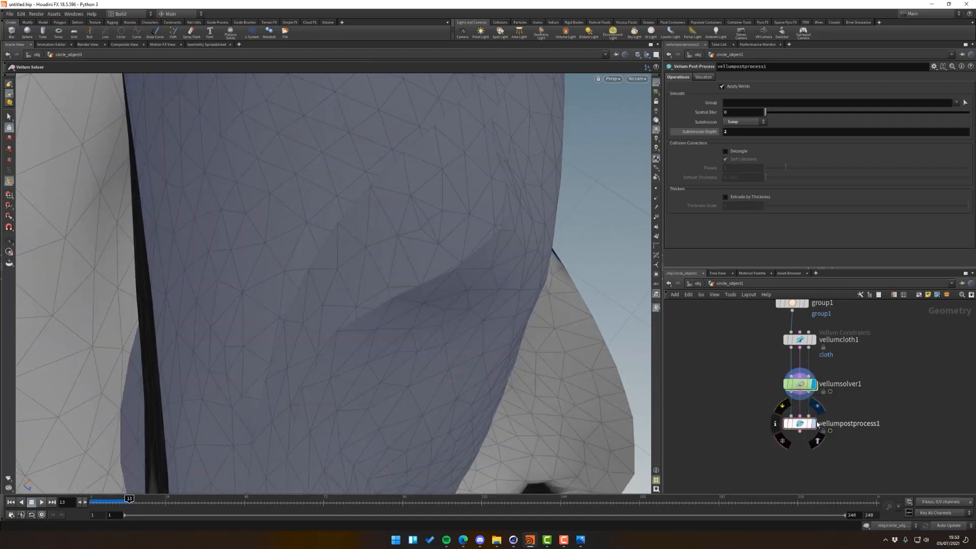
drag(316, 304, 295, 137)
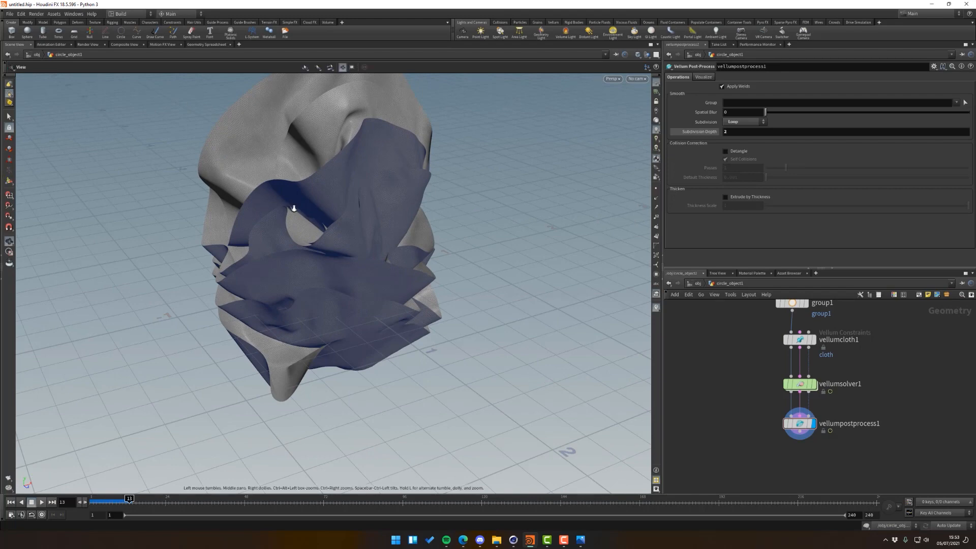
Enable Extrude by Thickness on the Vellum Post-Process node and inspect the thickened folds from several sides.
right_drag(294, 209, 373, 257)
drag(373, 257, 534, 228)
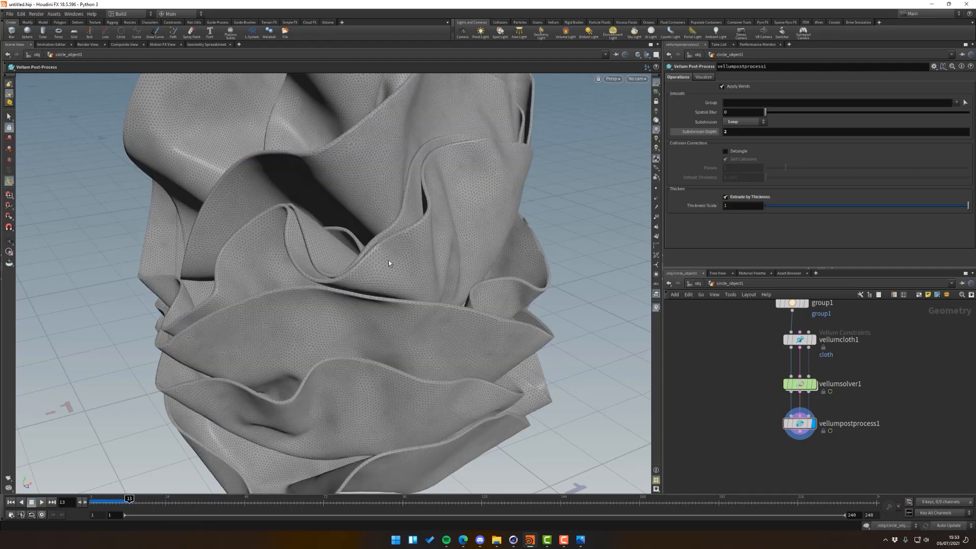
alt+right_drag(389, 260, 528, 251)
alt+drag(528, 252, 342, 259)
alt+right_drag(342, 258, 290, 247)
mouse_move(290, 247)
alt+mouse_down()
mouse_move(423, 253)
mouse_move(482, 207)
mouse_move(297, 233)
alt+mouse_up()
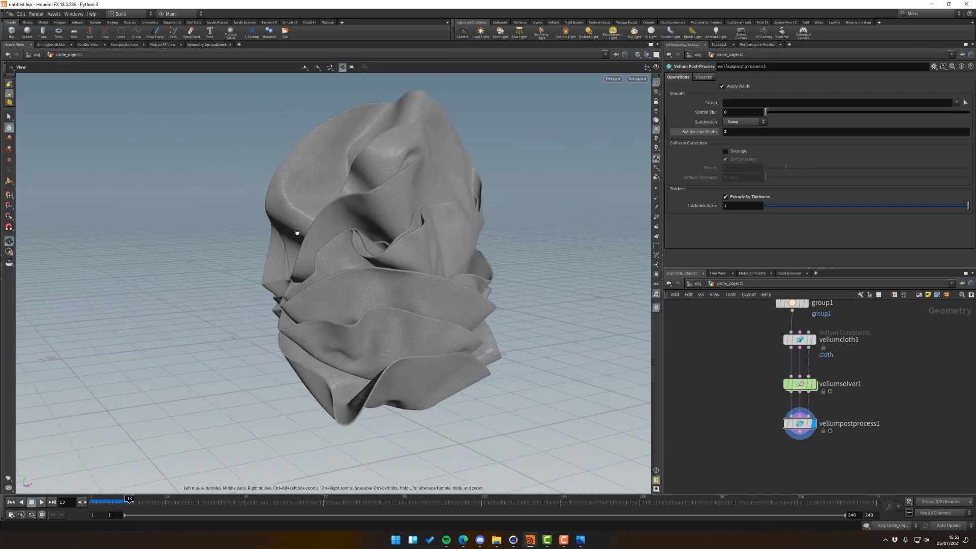
alt+right_drag(297, 233, 538, 220)
alt+drag(538, 221, 506, 251)
Set the Vellum Post-Process thickness scale to 0.4 and check the cloth edges close up.
drag(736, 206, 678, 211)
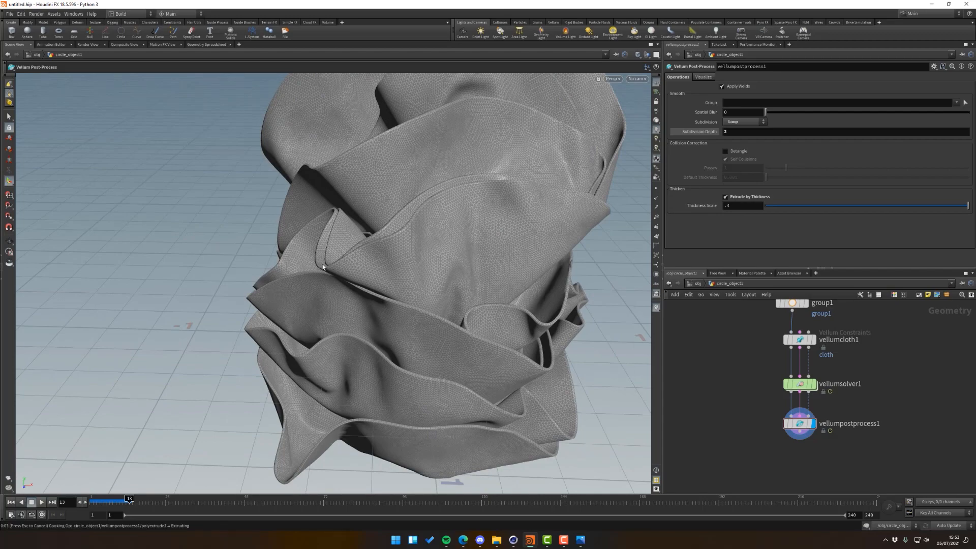
key(Escape)
right_drag(315, 253, 645, 239)
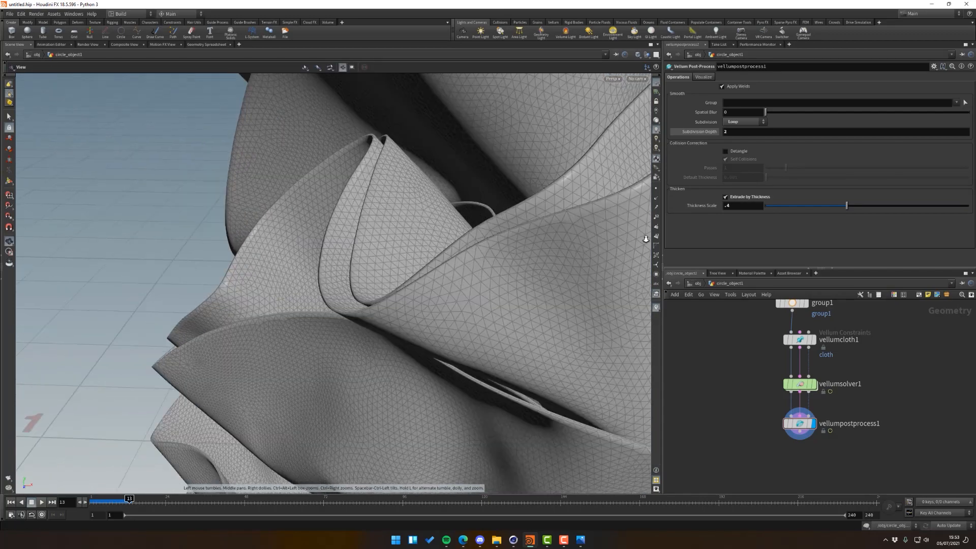
drag(346, 272, 476, 245)
right_drag(464, 246, 354, 285)
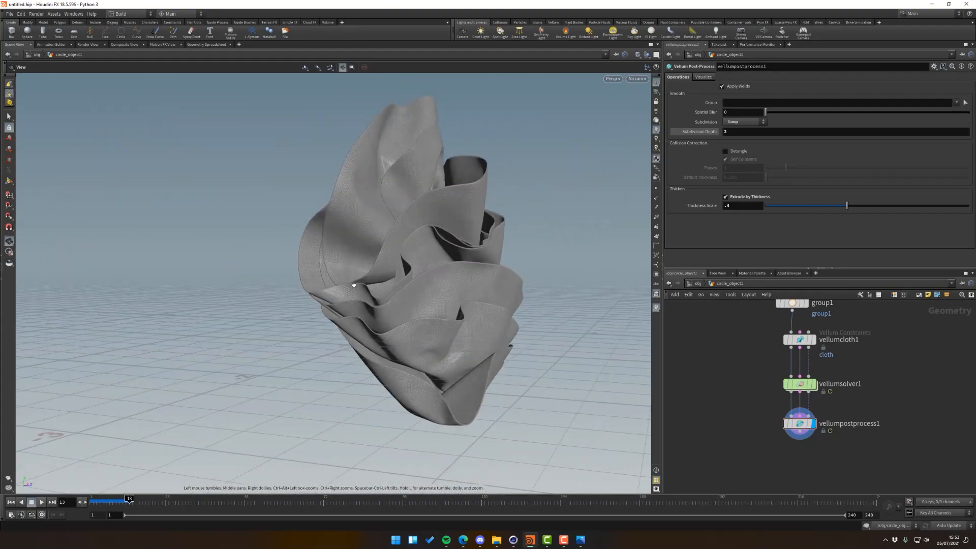
Examine the thickened bloom's layered folds and edges from around, above and close up.
drag(354, 285, 422, 255)
right_drag(423, 255, 459, 276)
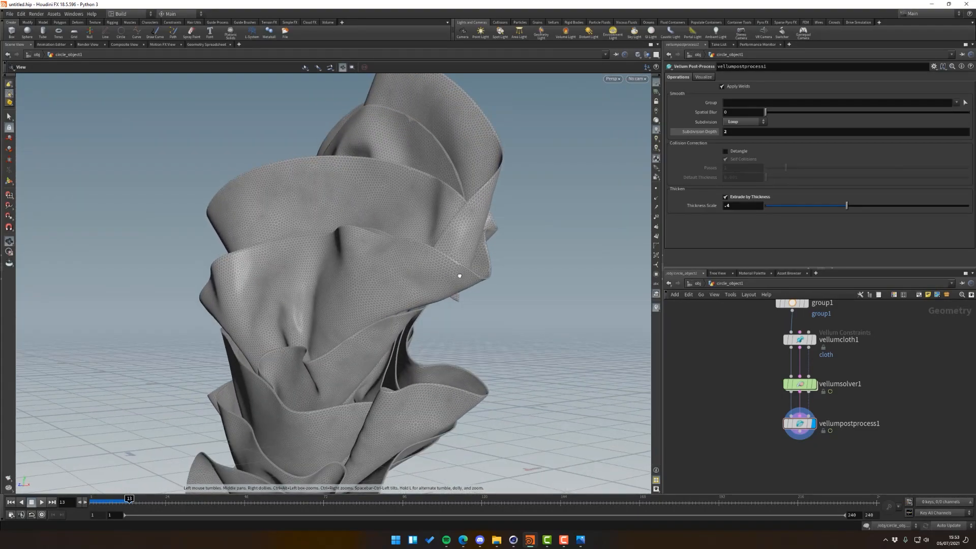
drag(460, 275, 488, 299)
right_drag(488, 299, 535, 288)
drag(536, 287, 488, 292)
alt+drag(445, 247, 426, 354)
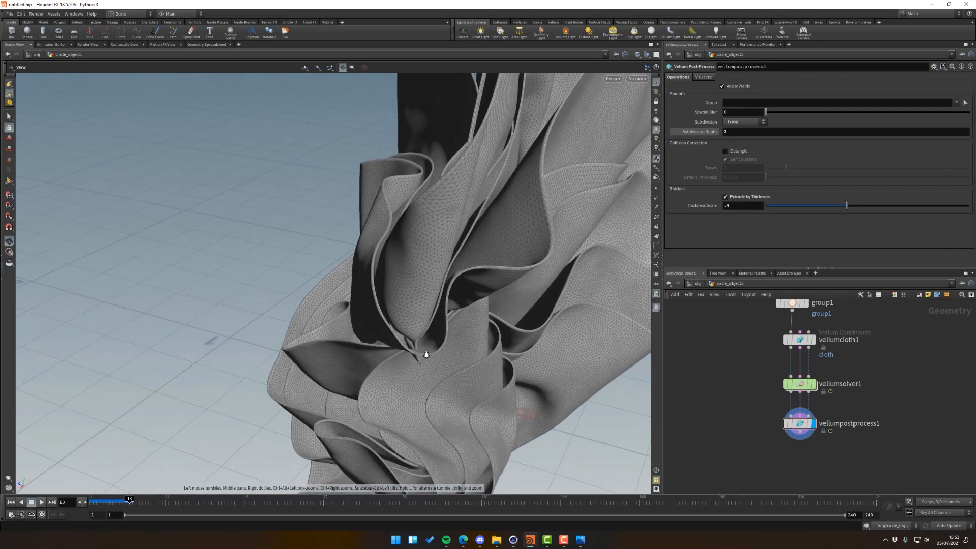
right_drag(426, 354, 732, 340)
drag(432, 326, 388, 223)
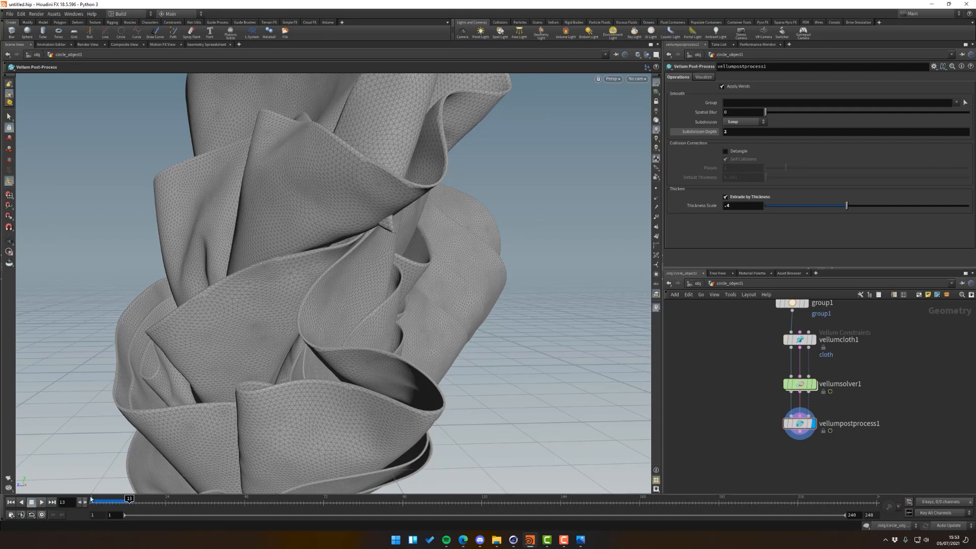
Display the Vellum Solver's output again and check its unsmoothed folds close up.
click(814, 384)
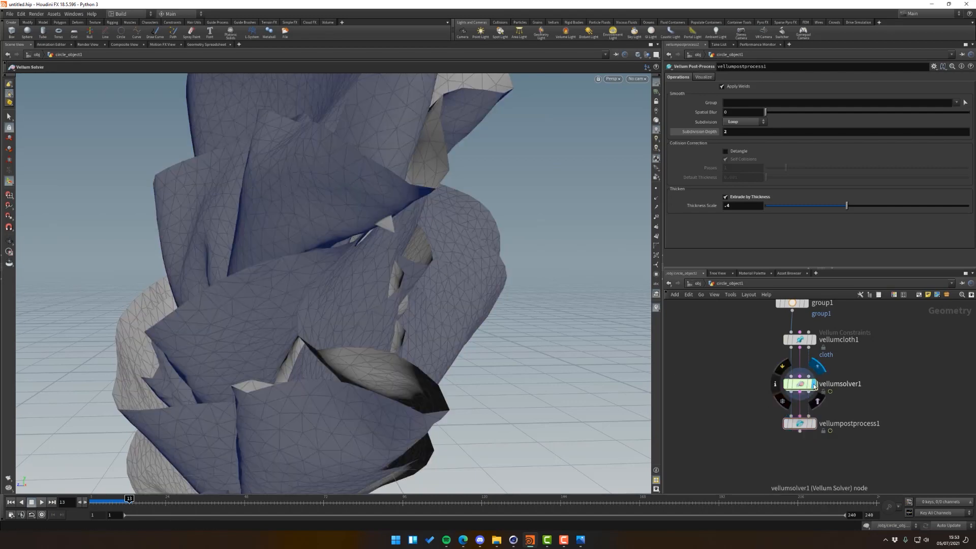
right_drag(349, 255, 385, 261)
middle_drag(356, 205, 357, 312)
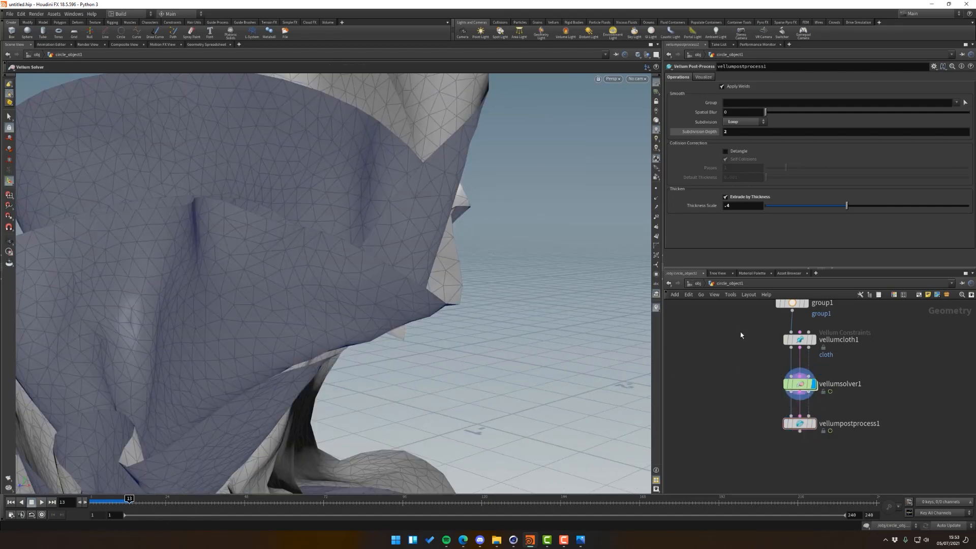
Return to frame 1 and set the Attribute Randomize node's global seed to 6.97 to vary the circle sizes.
middle_drag(742, 333, 765, 465)
click(864, 374)
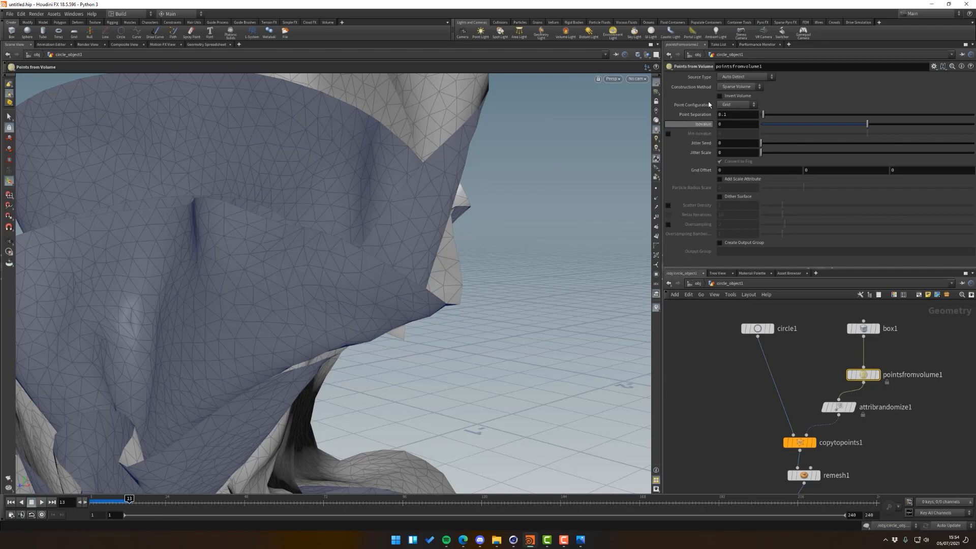
click(840, 407)
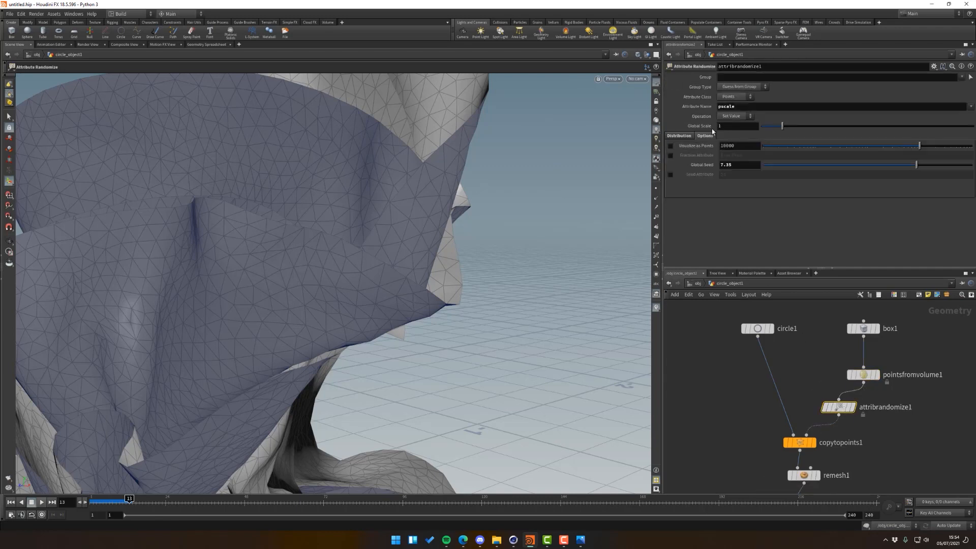
click(89, 501)
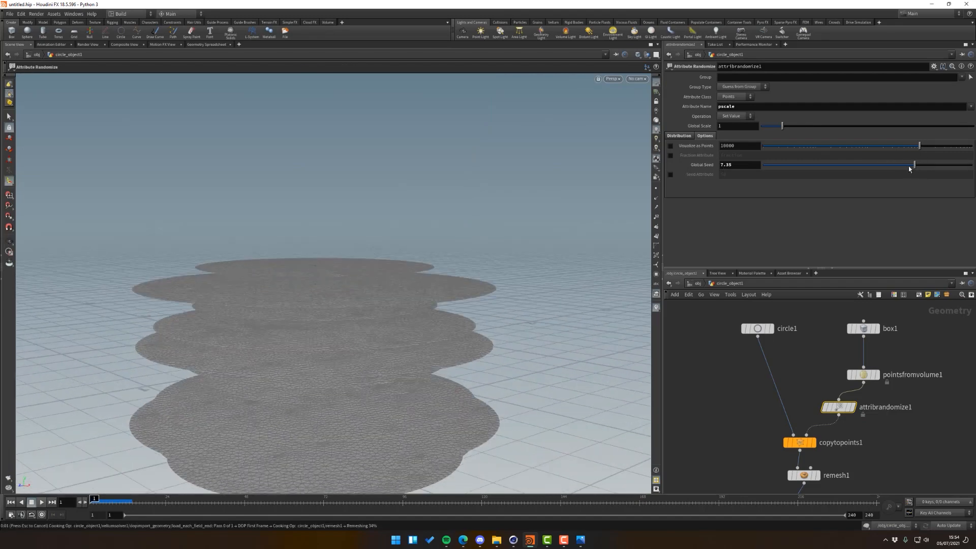
drag(915, 166, 909, 167)
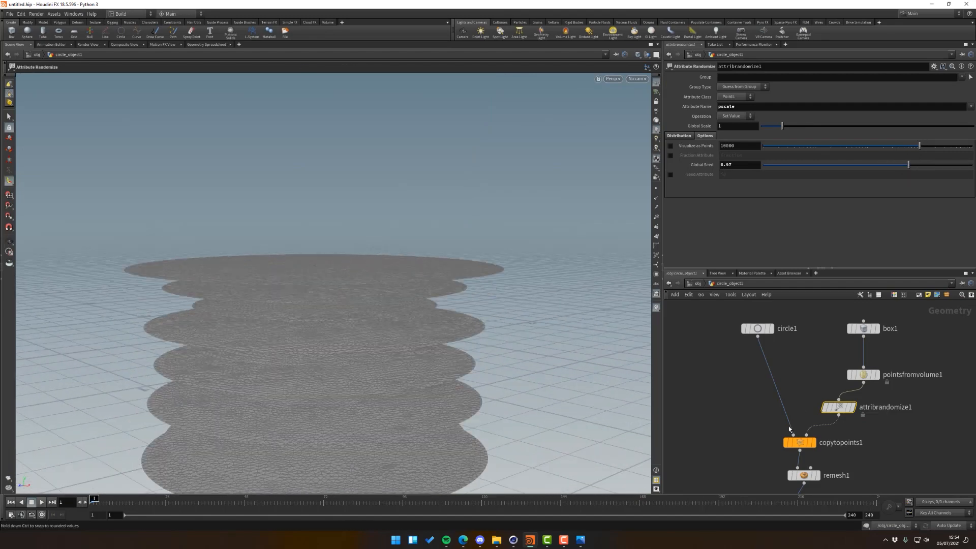
Set the Vellum Solver's substeps to 8 and detach the Vellum Post-Process node, placing it off to the side.
middle_drag(803, 403, 799, 324)
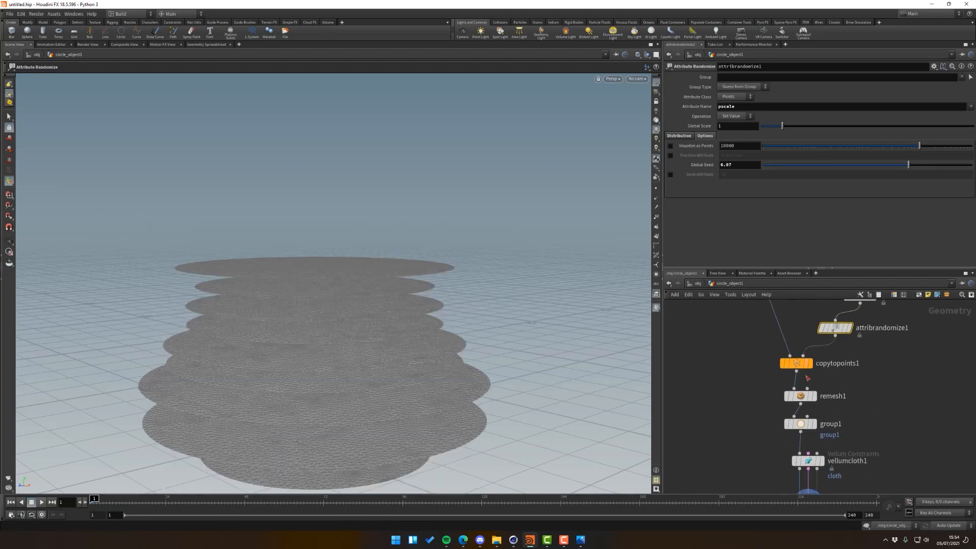
middle_drag(808, 448, 806, 338)
click(800, 403)
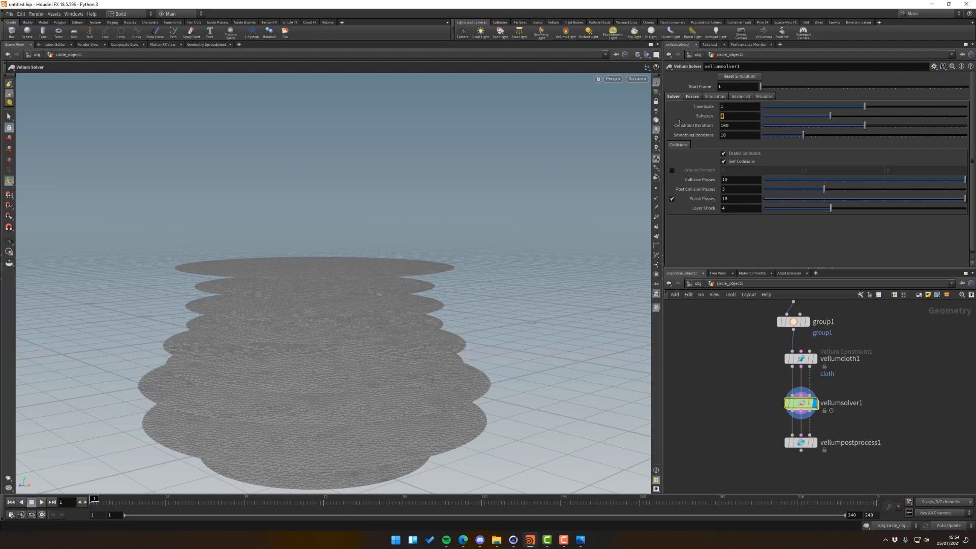
text(8)
key(Return)
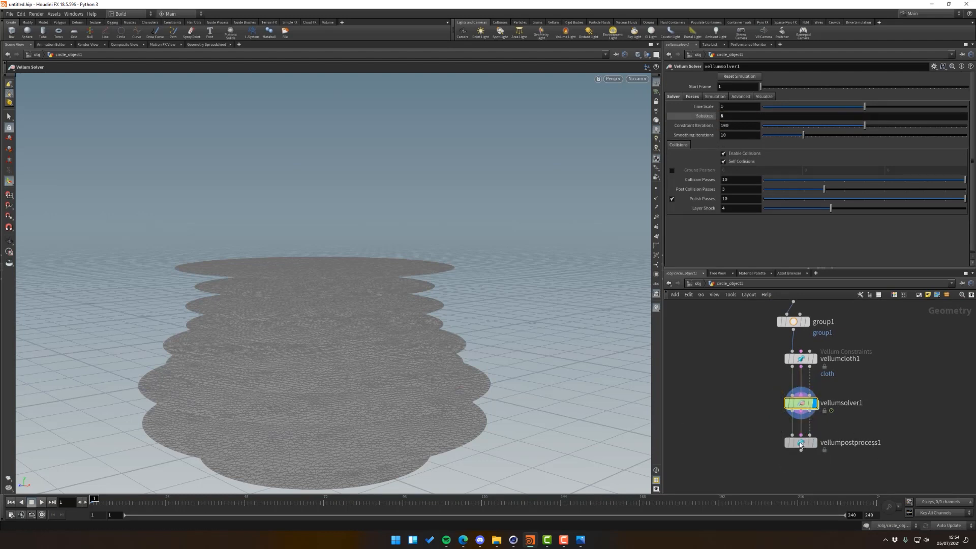
drag(801, 442, 867, 451)
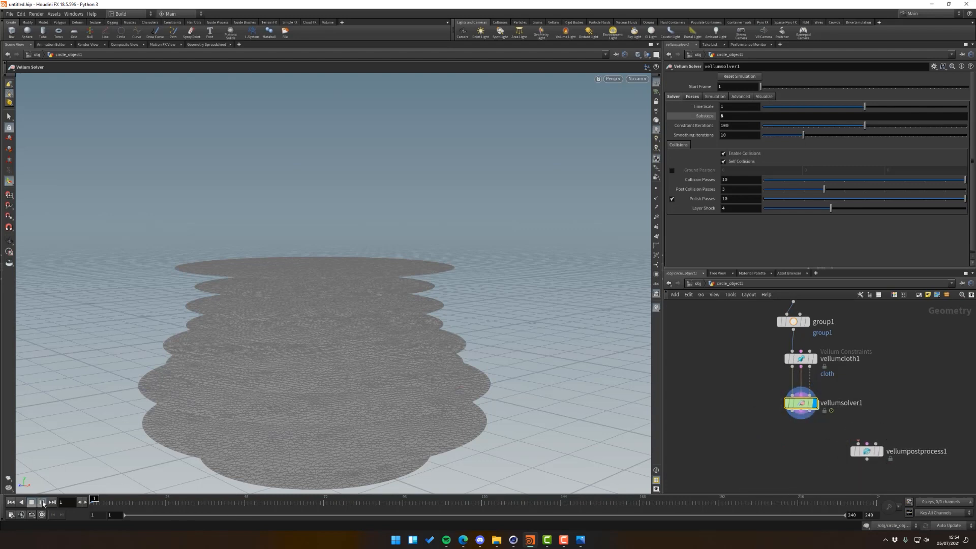
Run the Vellum simulation from frame 1 and stop it at frame 7.
click(42, 502)
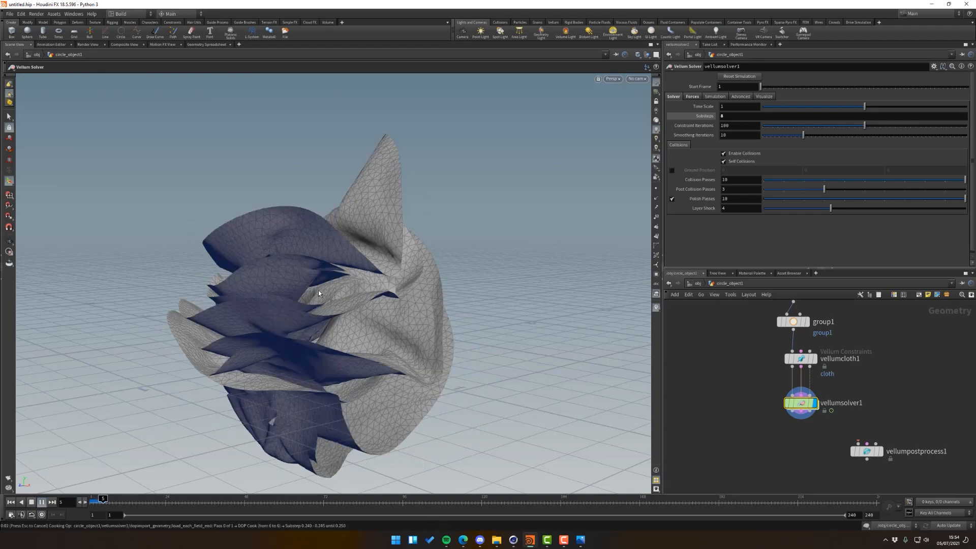
key(Escape)
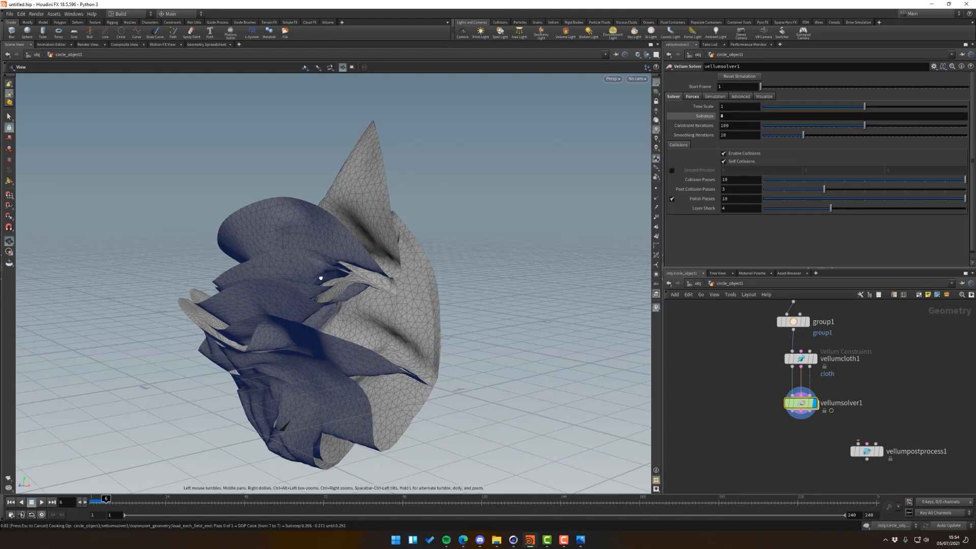
drag(344, 233, 171, 274)
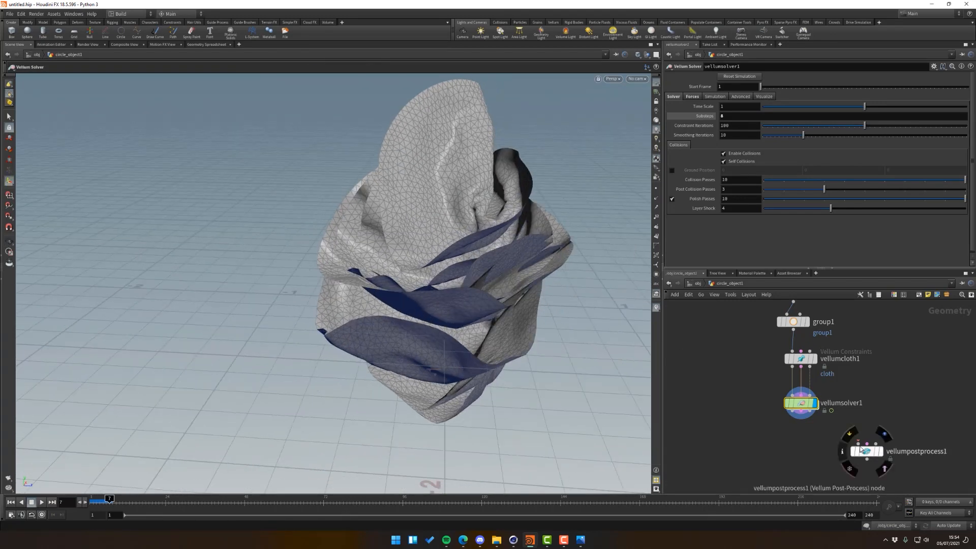
Reconnect the Vellum Solver's outputs to the Vellum Post-Process node, display its result and align the node beneath the solver.
drag(858, 443, 807, 412)
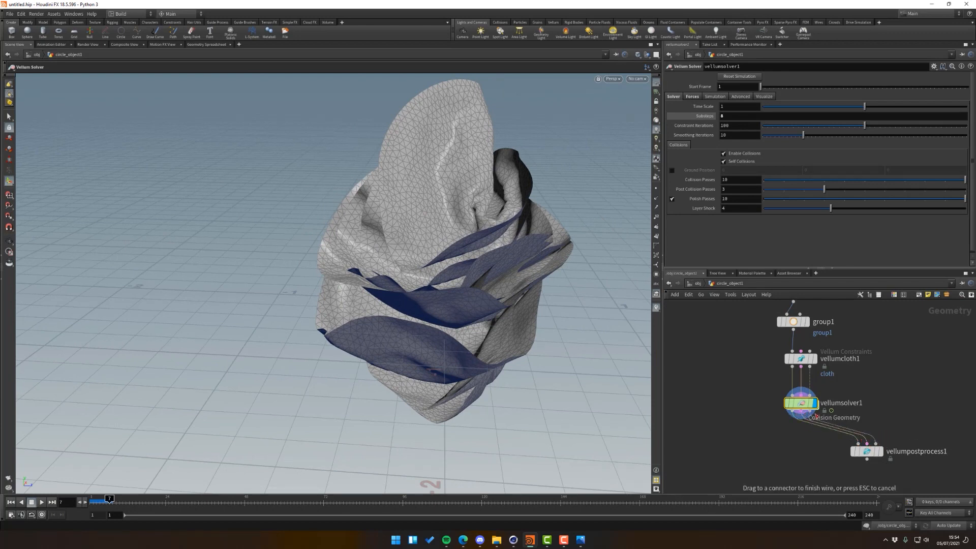
mouse_move(865, 455)
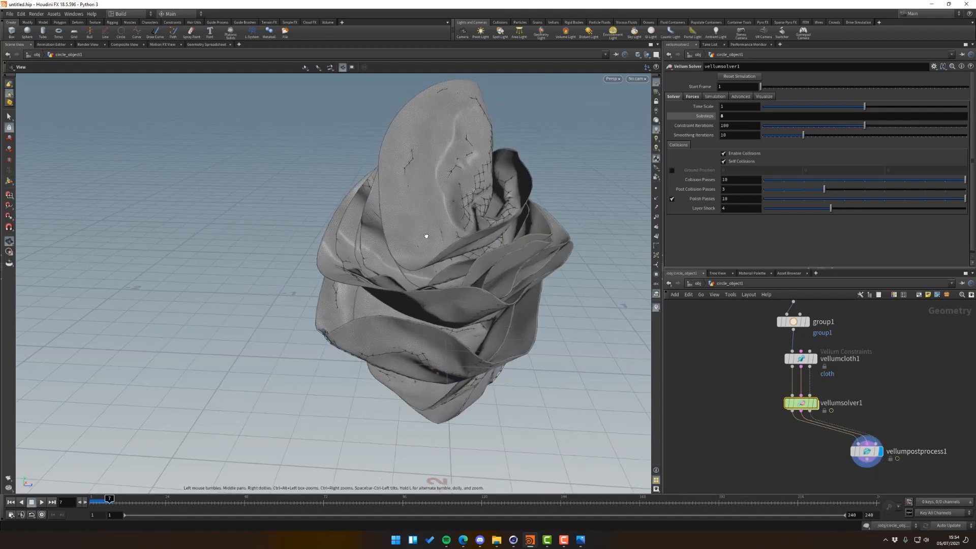
alt+drag(427, 235, 470, 204)
alt+drag(432, 270, 274, 231)
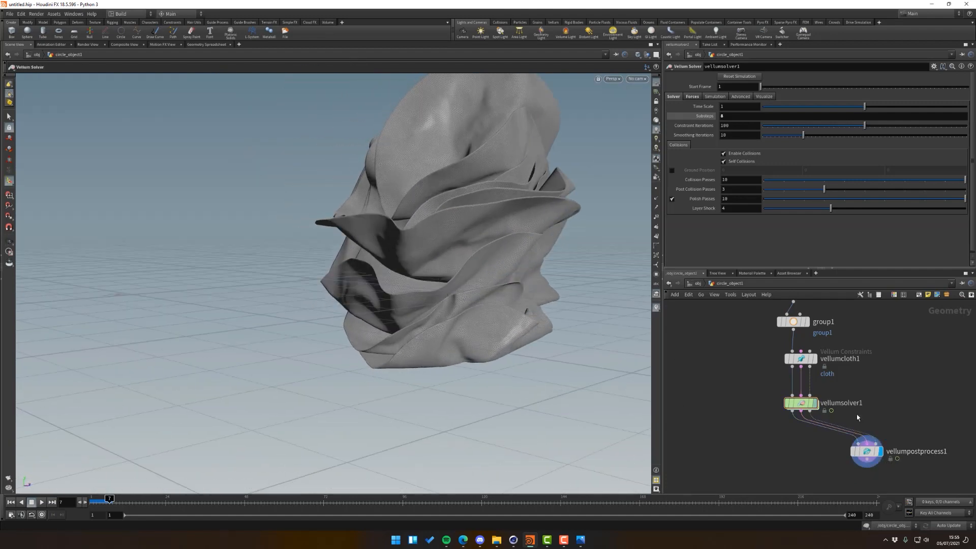
drag(867, 451, 802, 448)
middle_click(793, 454)
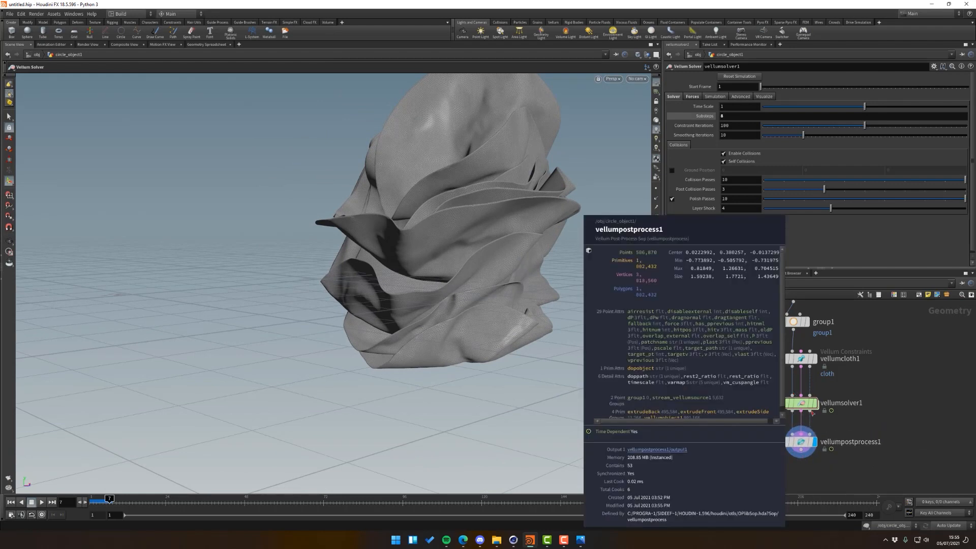
Add a File node after the Vellum Post-Process node and set its file mode to No Operation.
middle_drag(793, 454, 806, 392)
key(Tab)
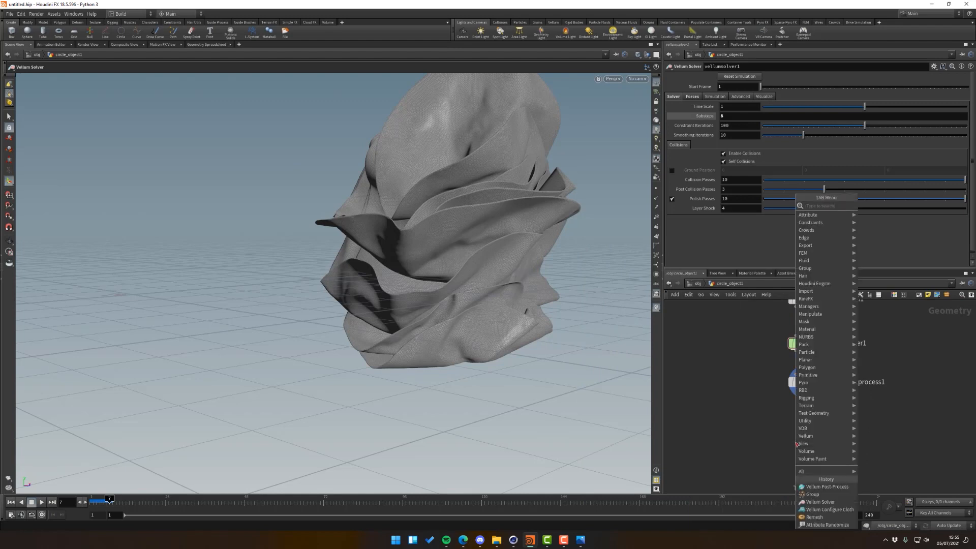
key(Escape)
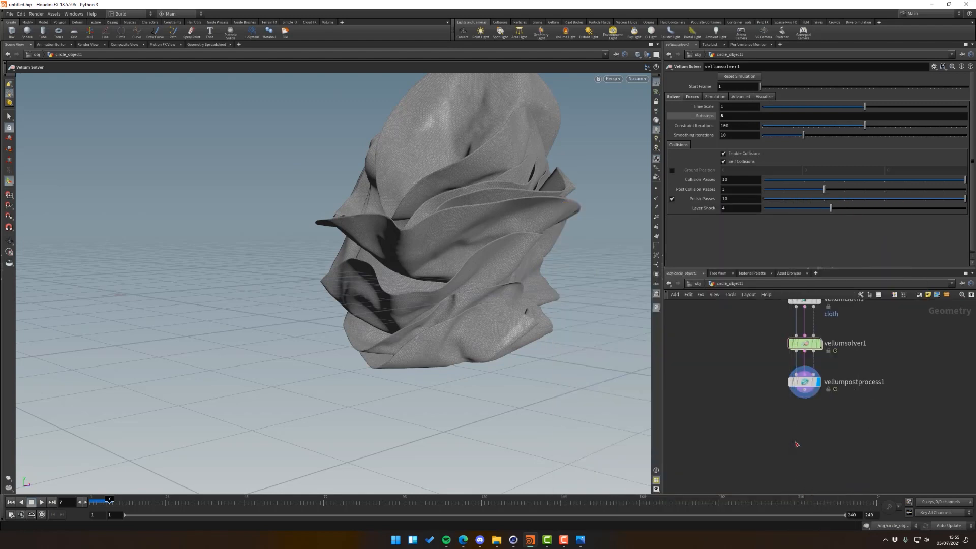
click(795, 441)
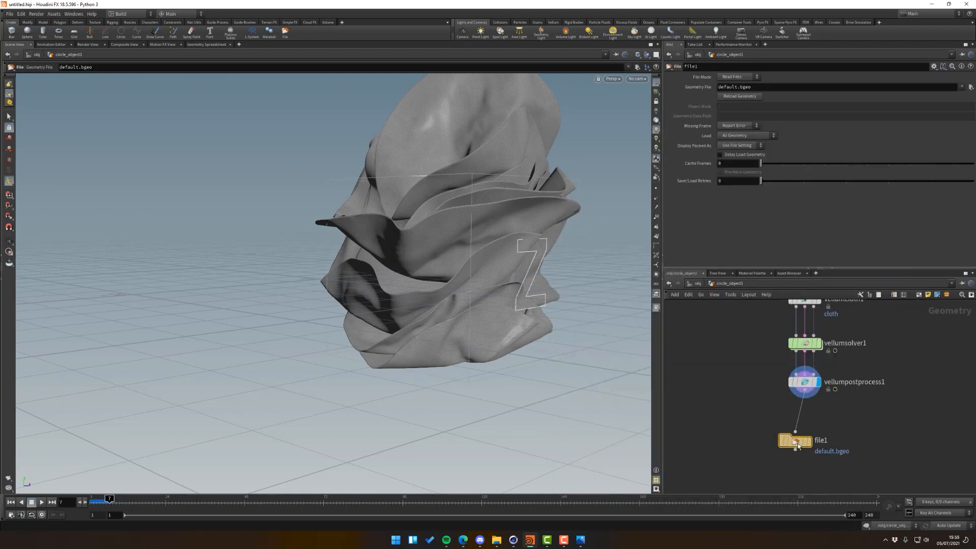
click(732, 77)
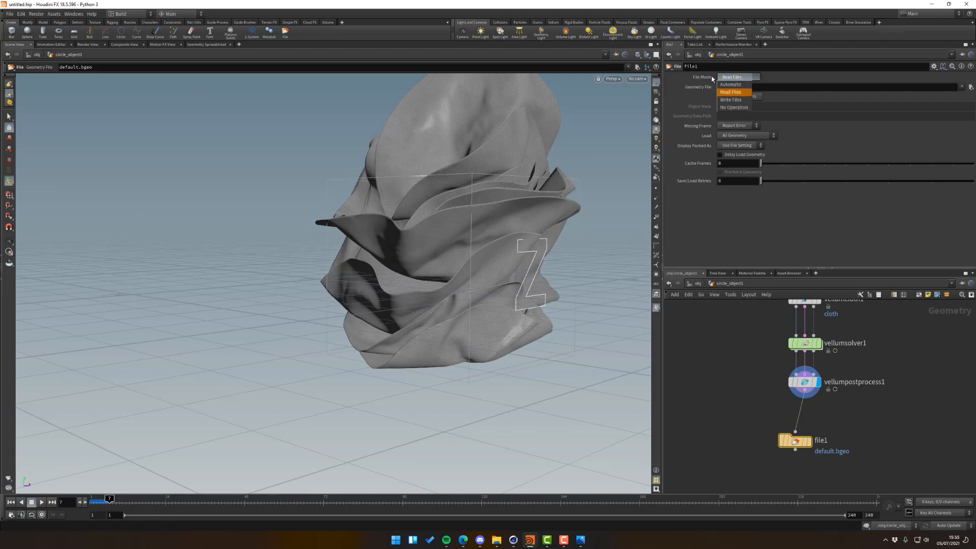
click(723, 108)
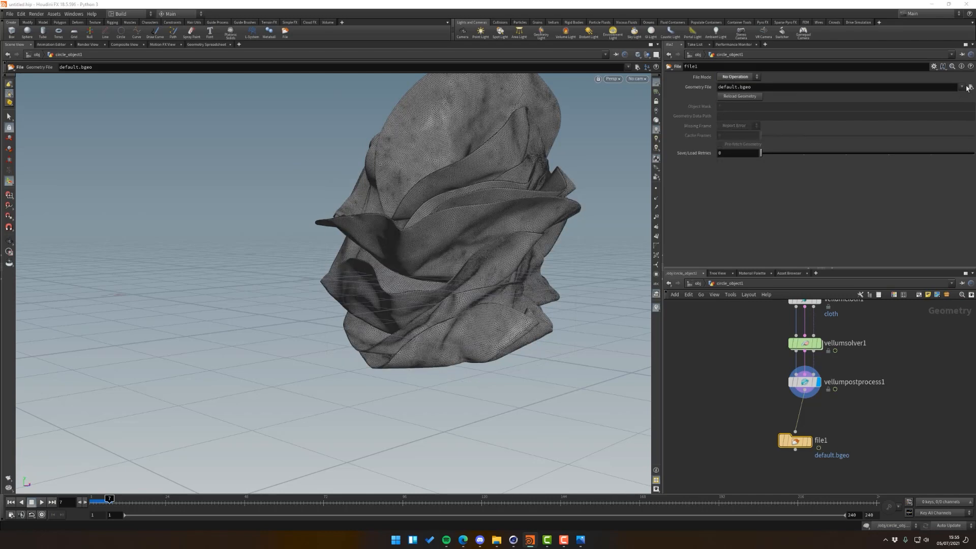
Point the File node at anemone.obj on the Desktop and set its file mode to Write Files.
click(968, 88)
click(708, 44)
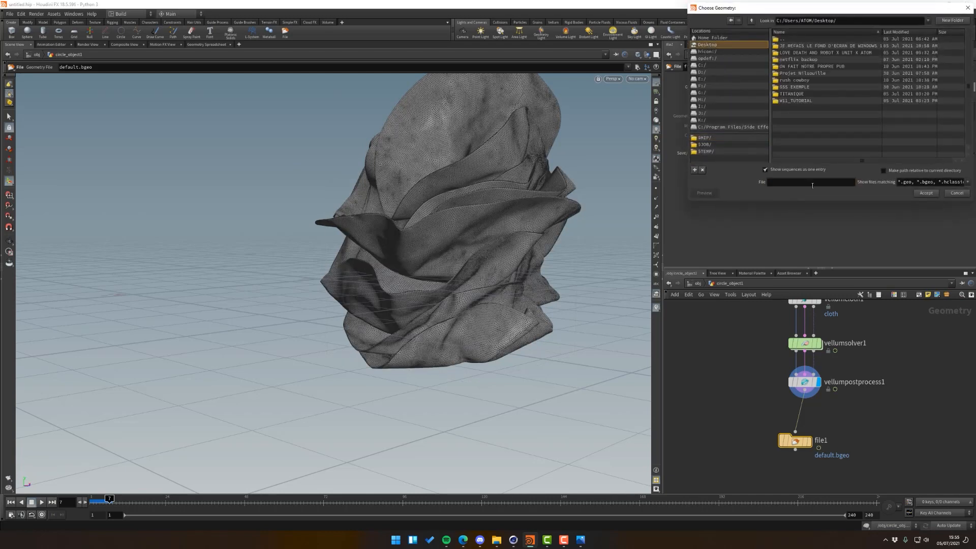
click(780, 179)
text(anemone)
key(Return)
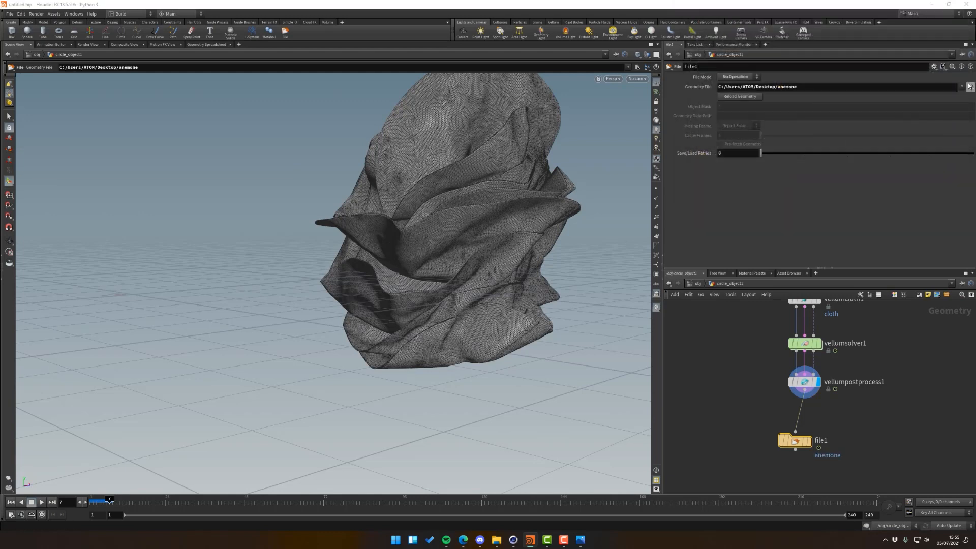
click(969, 86)
text(a)
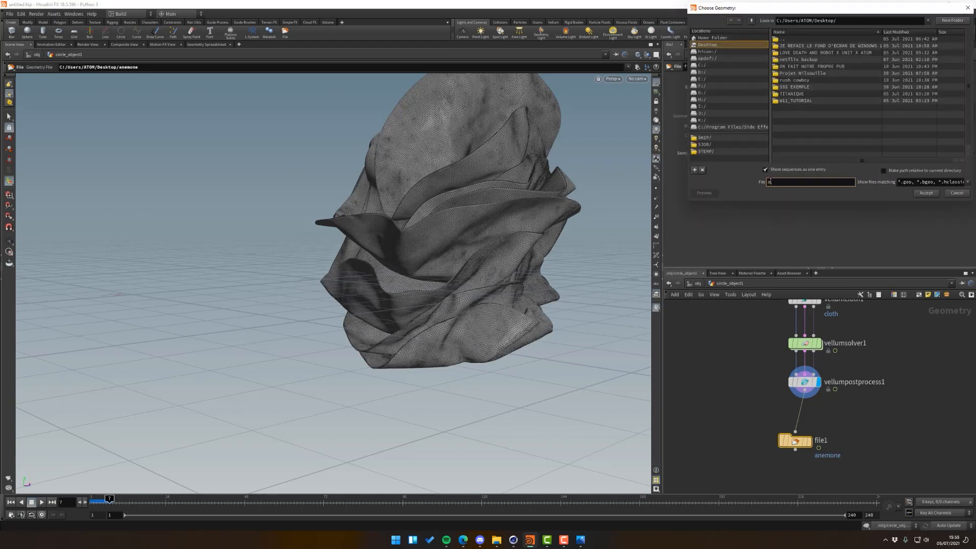
text(nemone.obj)
key(Return)
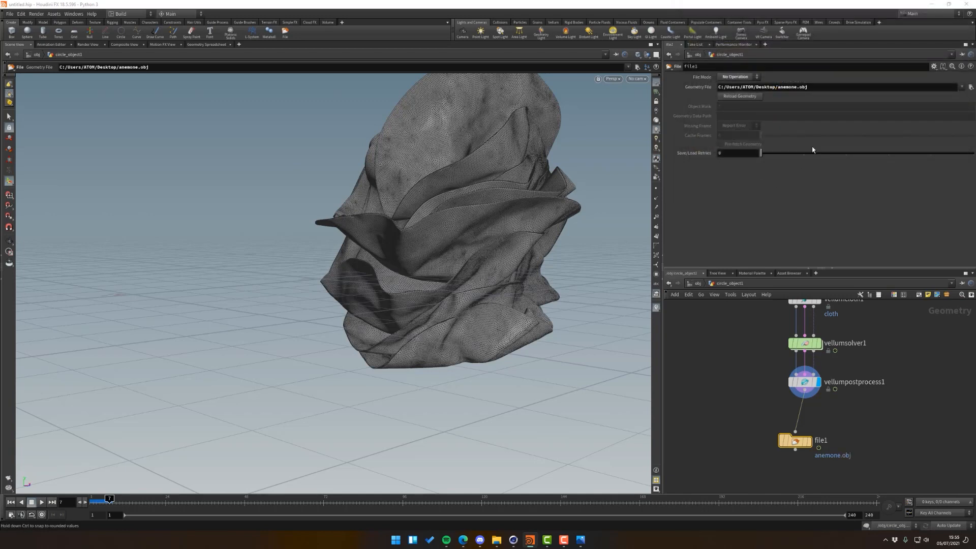
click(737, 77)
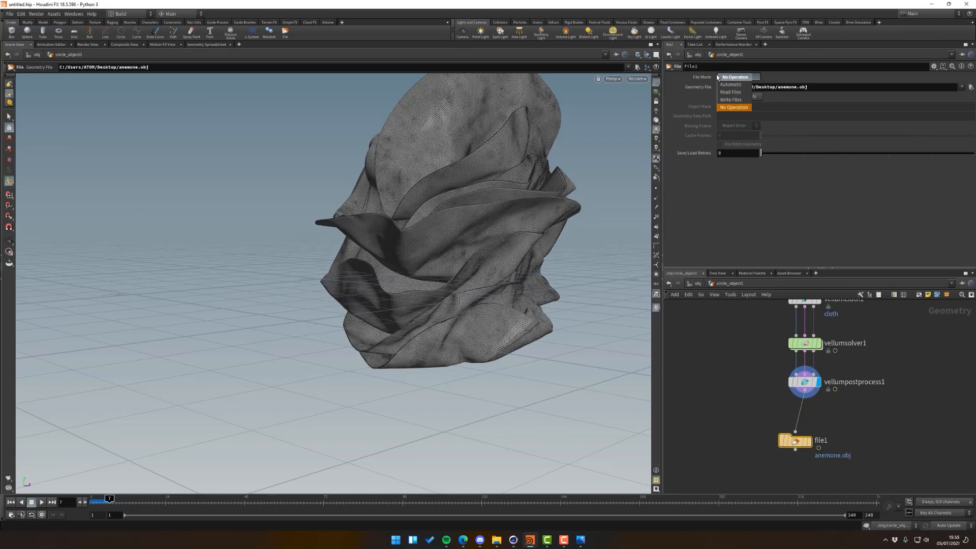
click(726, 101)
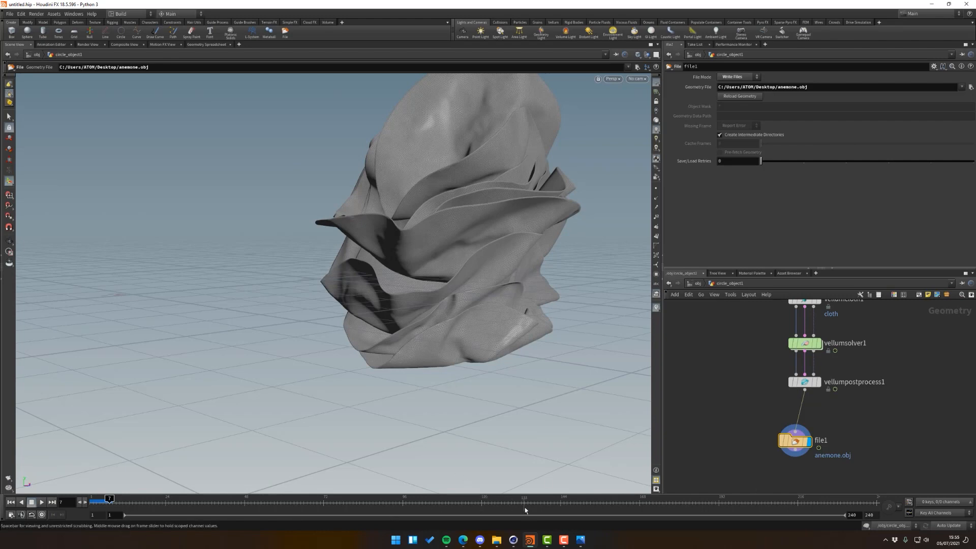
Switch to Cinema 4D and delete the Random effector, Cloner and Disc so the scene is empty.
mouse_move(517, 537)
click(441, 511)
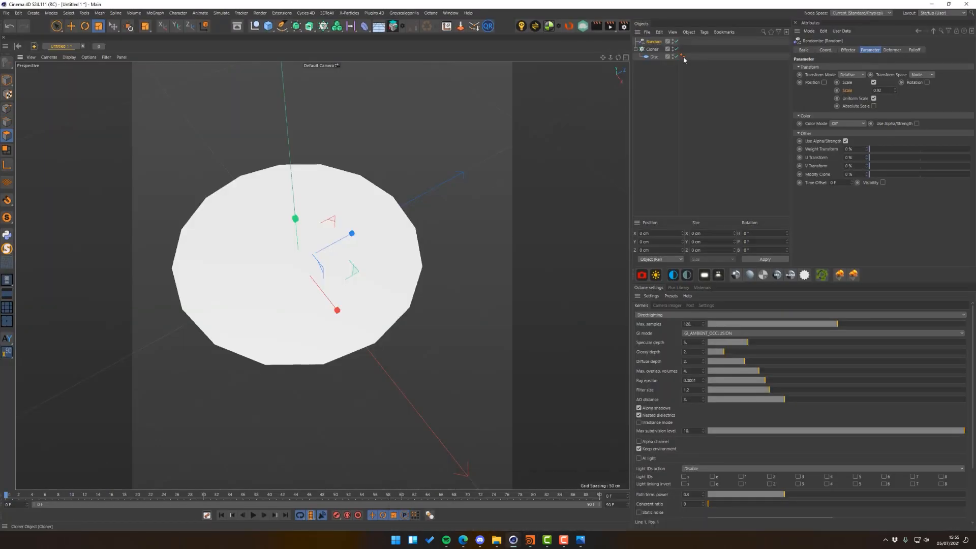
key(ctrl+a)
key(Delete)
Merge anemone.obj into the empty scene, keeping the OBJ import scale at 1 centimetre.
click(647, 32)
click(655, 45)
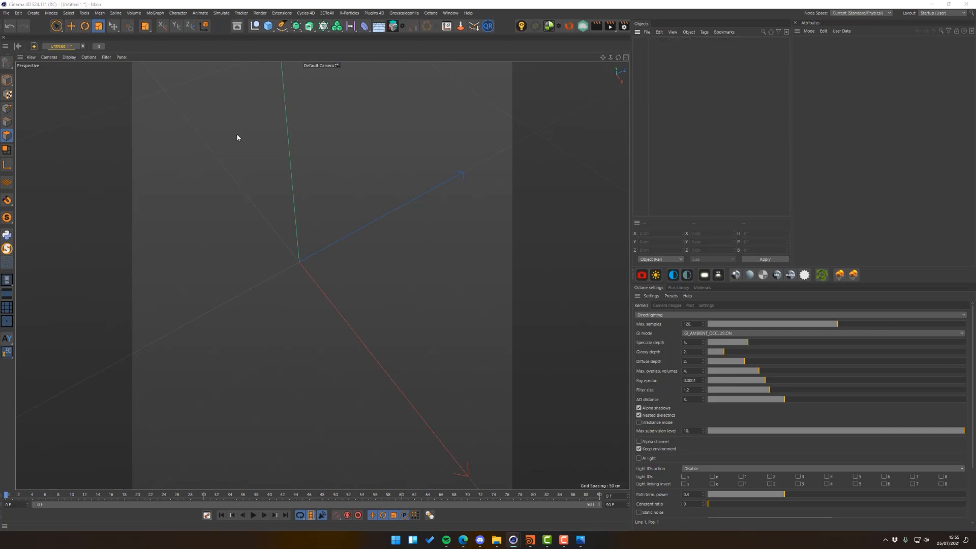
double_click(90, 138)
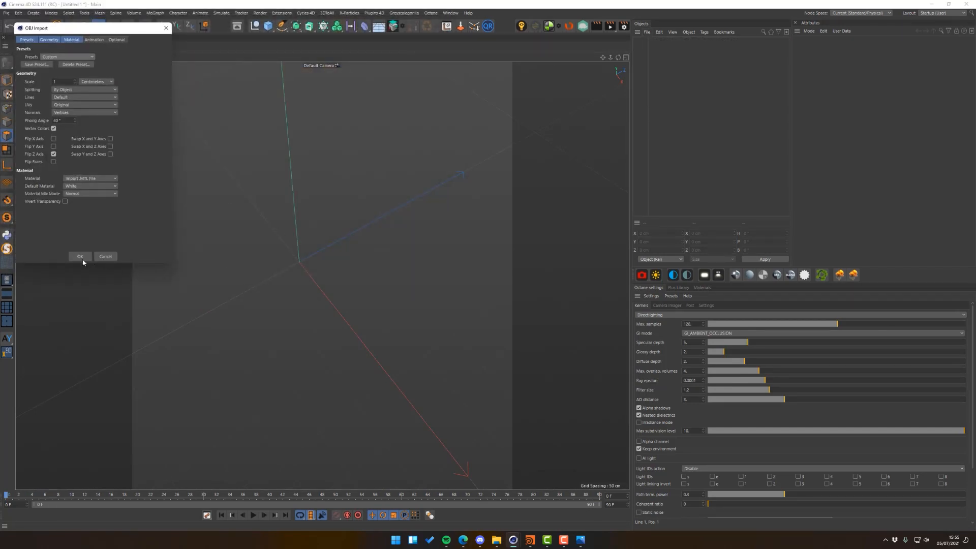
click(81, 257)
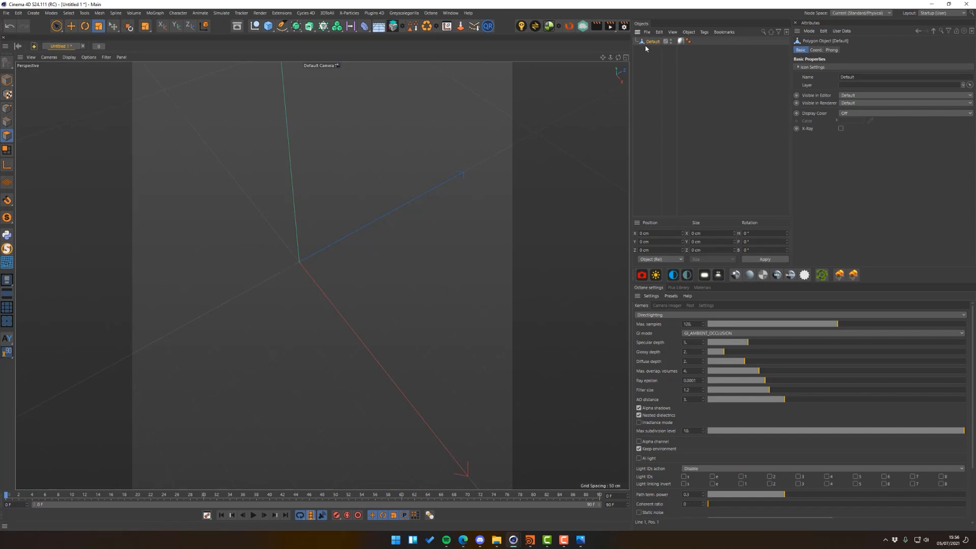
Scale the imported bloom mesh to 200 on the X, Y and Z axes.
click(816, 50)
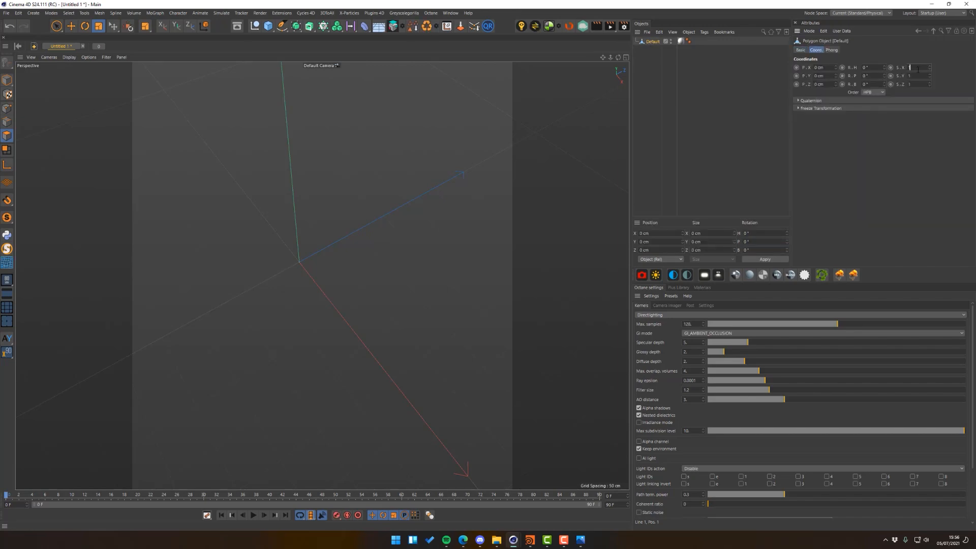
click(911, 67)
text(200)
key(Tab)
text(200)
key(Return)
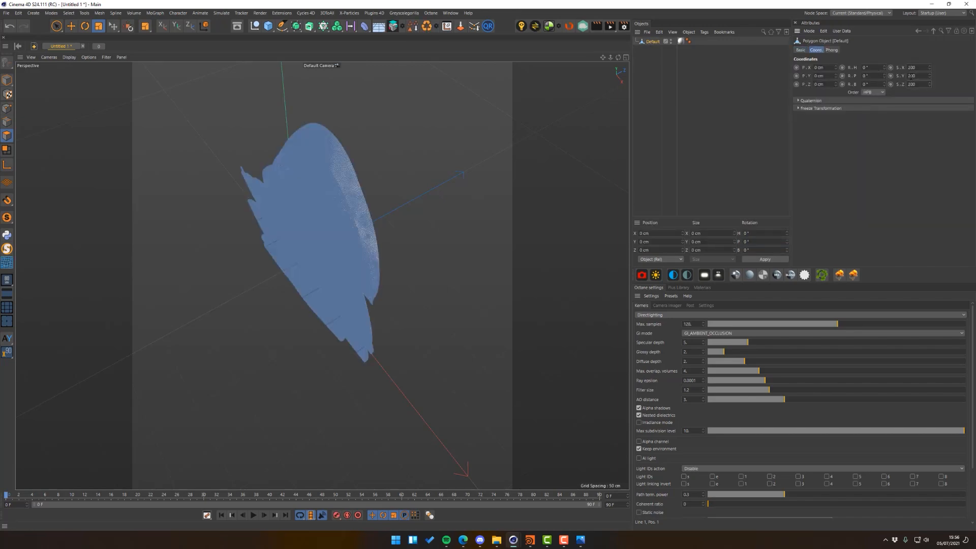
Frame the bloom from the front, open the Octane Live Viewer and start a live render.
scroll(410, 146, up, 3)
scroll(303, 219, down, 3)
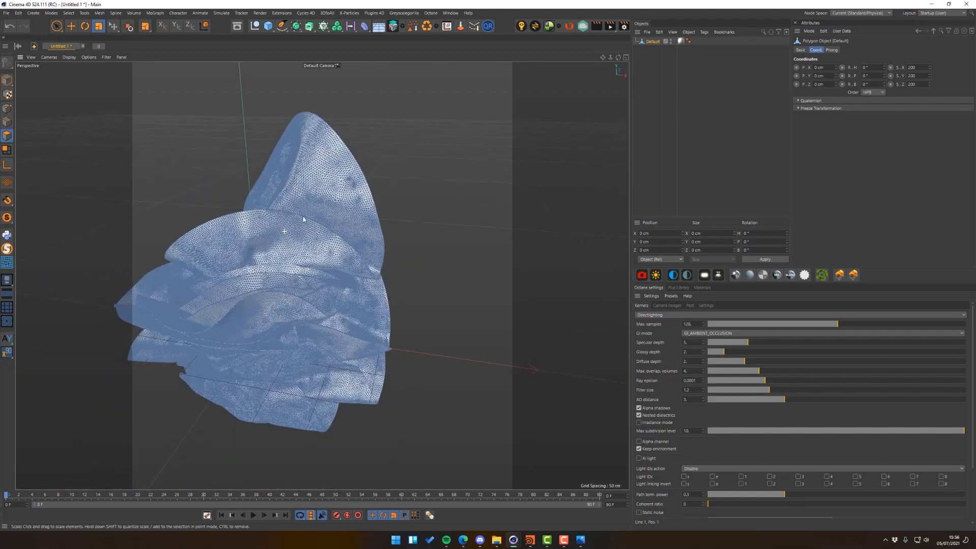
alt+middle_drag(265, 246, 347, 183)
alt+drag(359, 189, 378, 214)
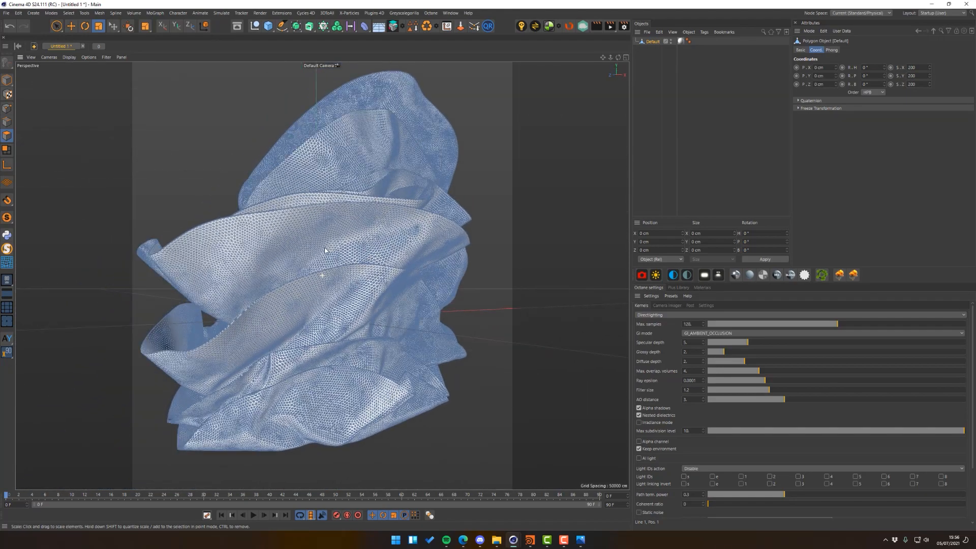
alt+drag(325, 250, 311, 270)
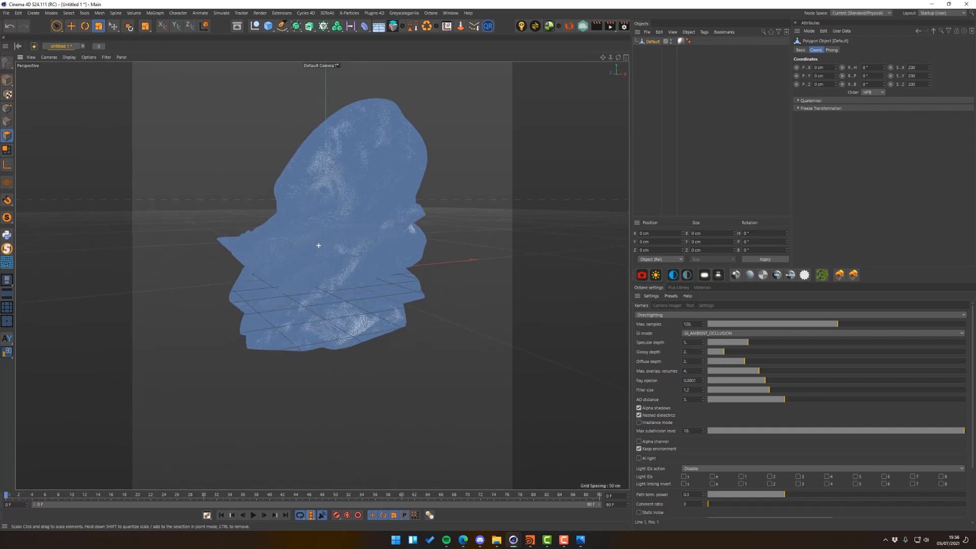
click(570, 26)
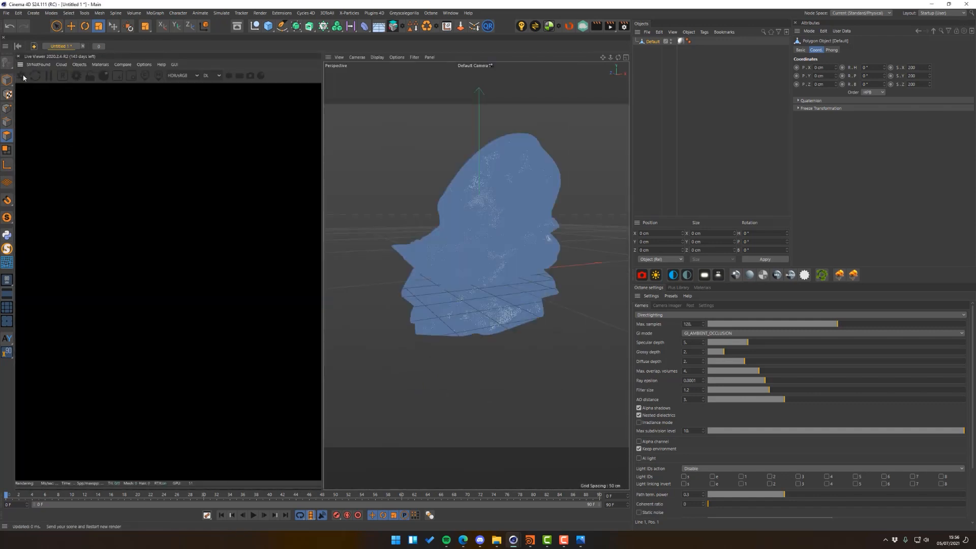
click(21, 76)
alt+drag(498, 215, 456, 244)
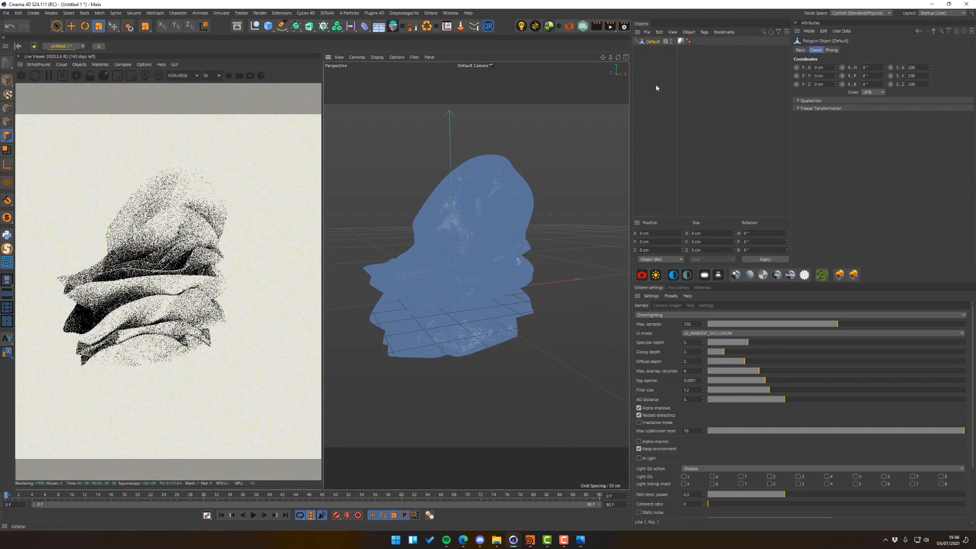
Add an Octane camera, look through it and set its focal length to Super Tele (300 mm).
click(642, 275)
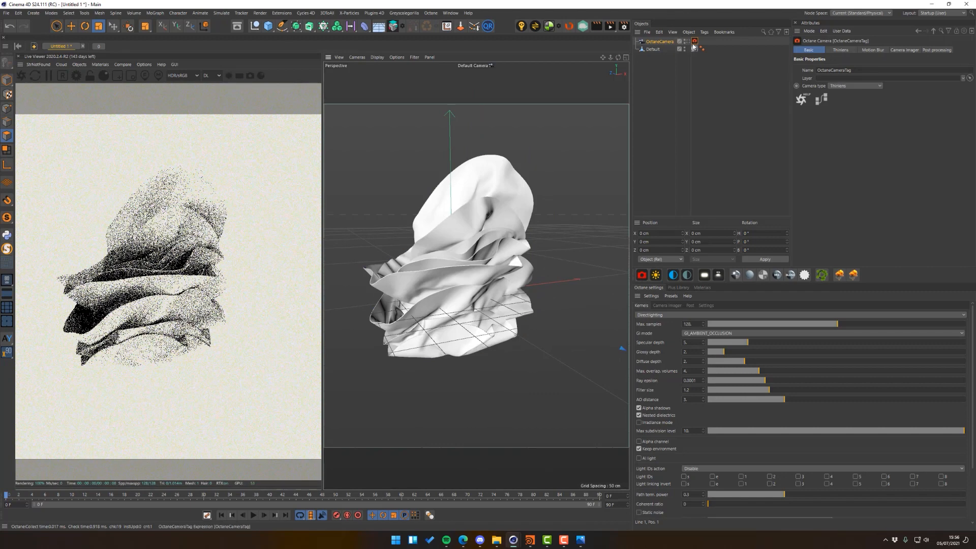
click(655, 42)
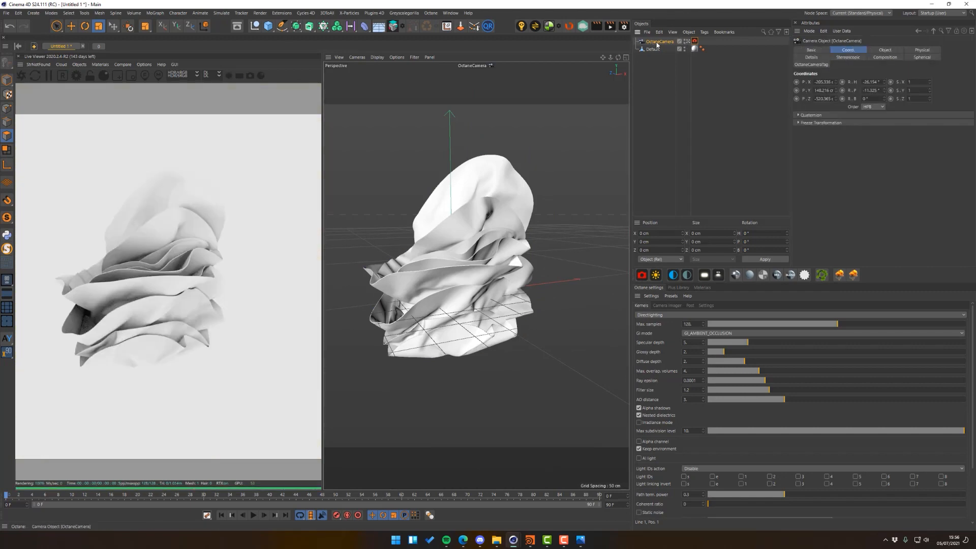
click(885, 50)
click(896, 92)
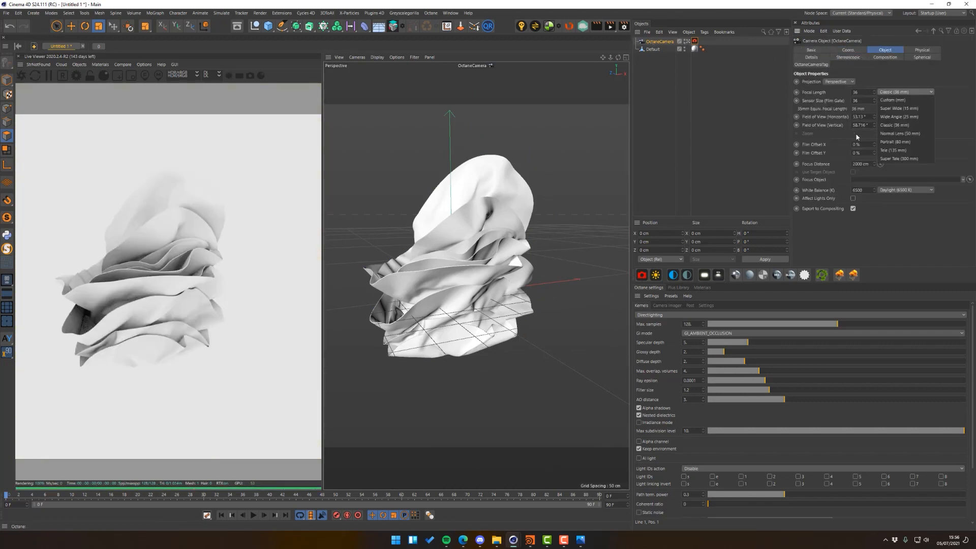
click(898, 159)
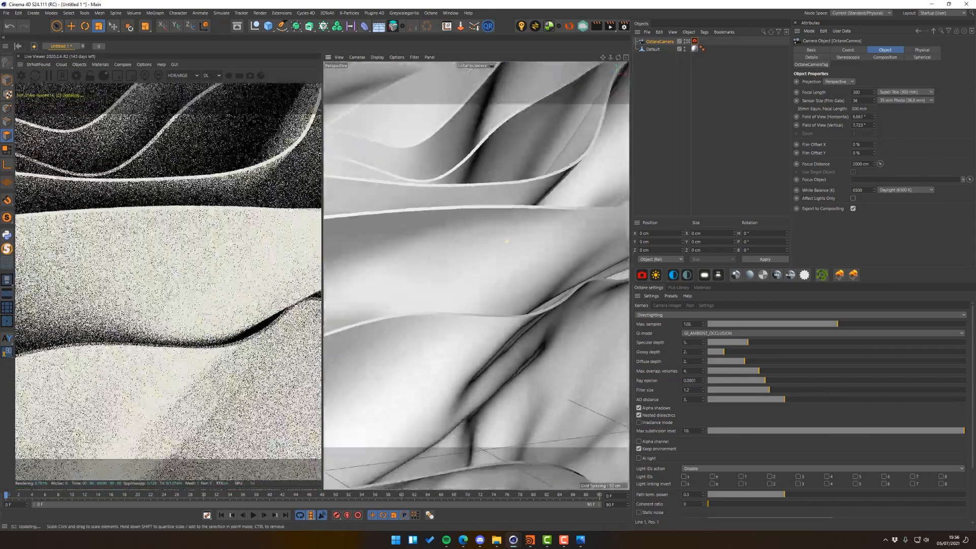
Pull the Octane camera back and tilt it slightly downward to frame the whole bloom from above its folds.
scroll(463, 221, down, 5)
scroll(450, 263, down, 4)
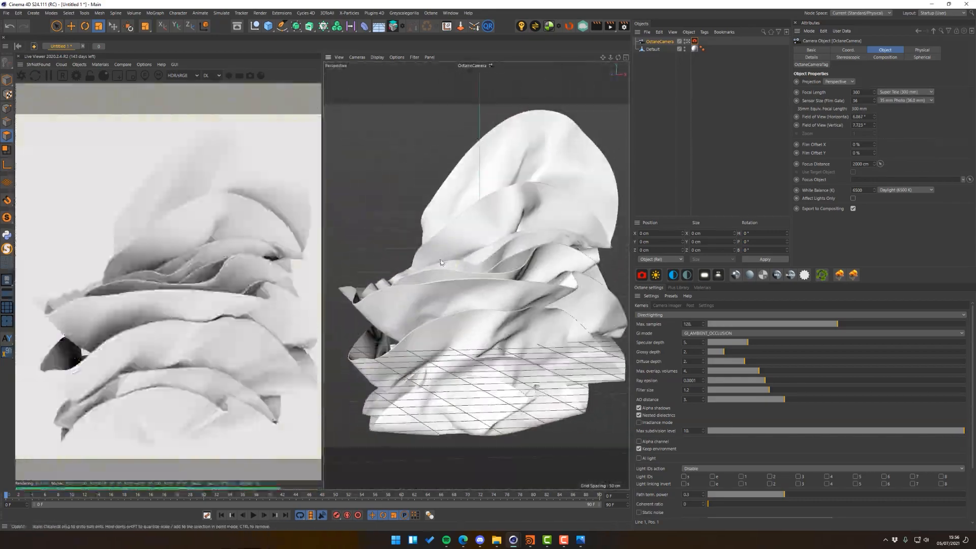
alt+drag(425, 264, 428, 299)
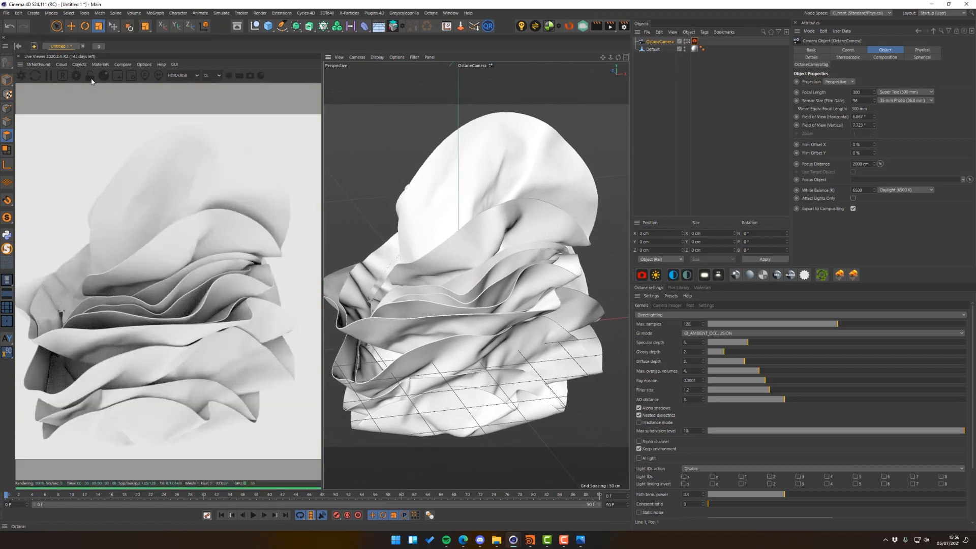
Lock the Live Viewer resolution and load the saved Pathtracing preset in the Octane settings.
click(90, 75)
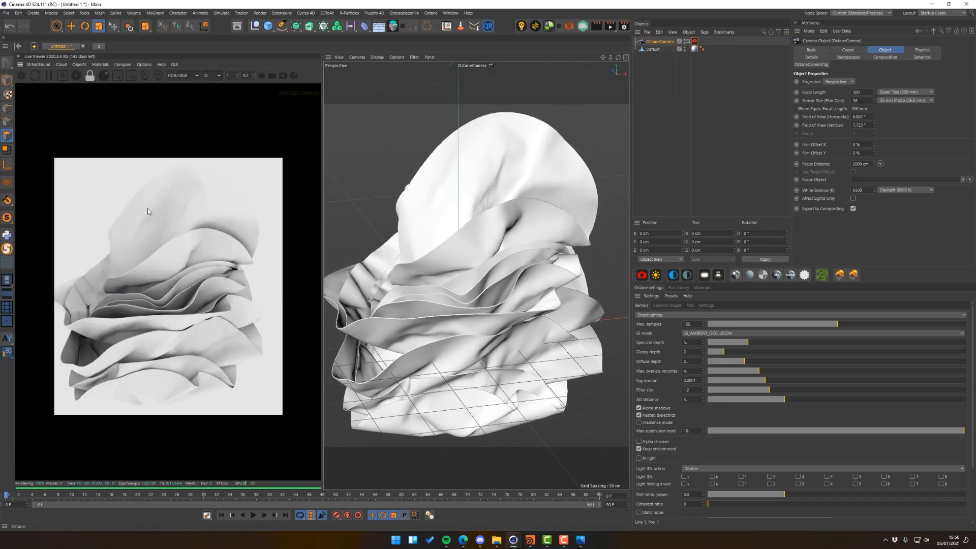
scroll(110, 152, up, 1)
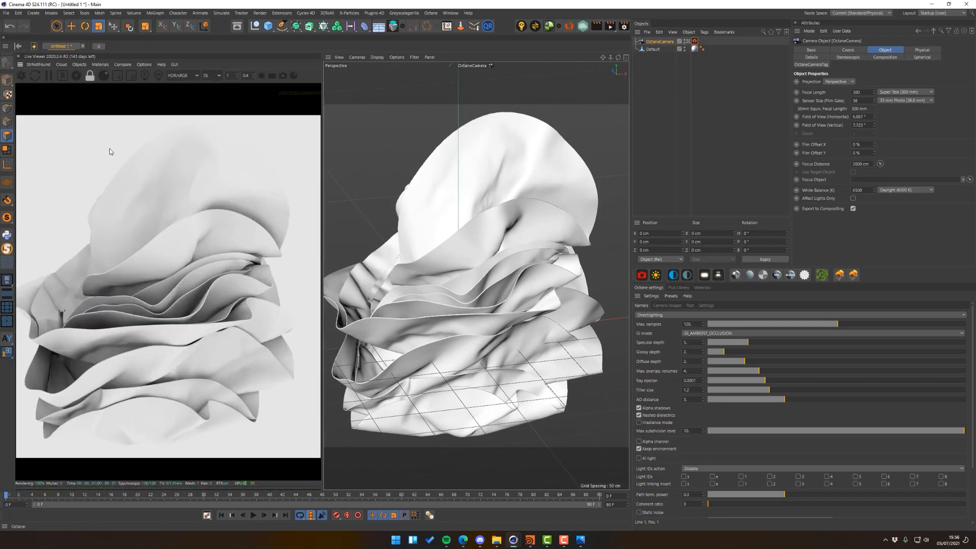
click(671, 296)
click(672, 334)
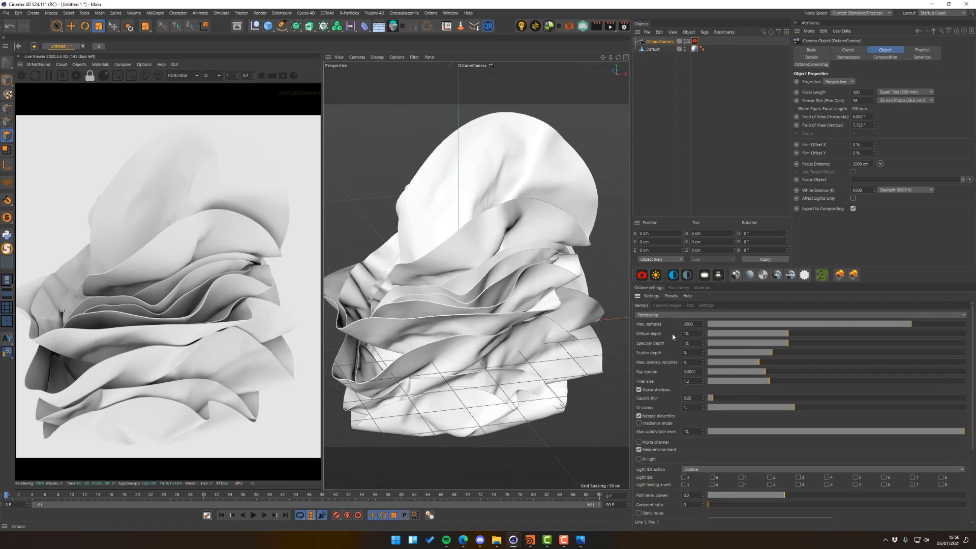
scroll(130, 131, down, 1)
scroll(131, 132, down, 4)
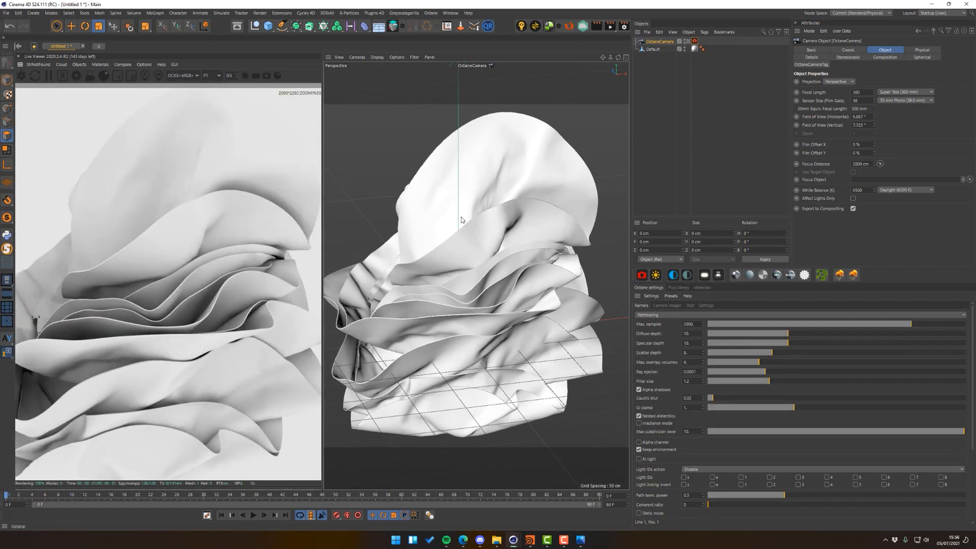
Choose Pathtracing as the render kernel and lock the Live Viewer resolution with the whole frame in view.
click(647, 314)
click(626, 315)
click(653, 314)
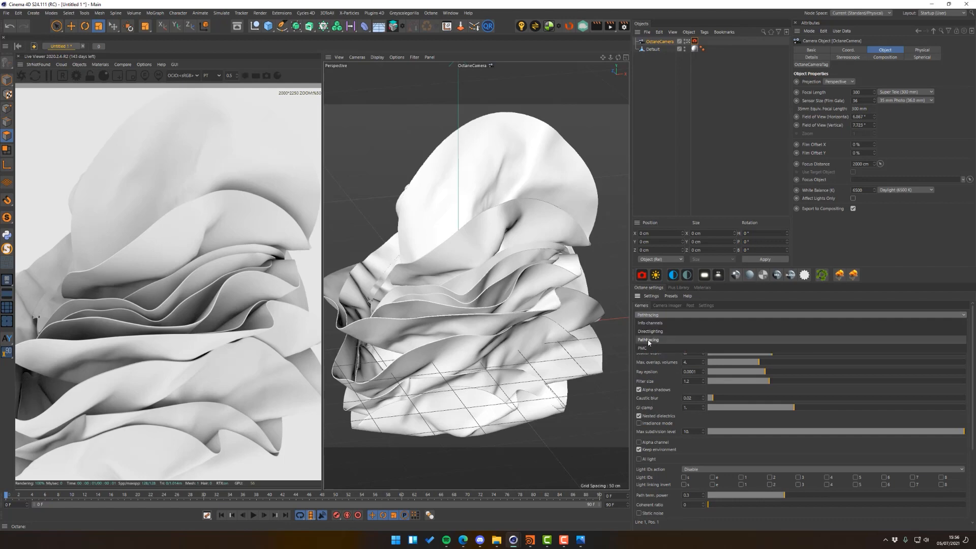
click(649, 340)
scroll(200, 251, down, 2)
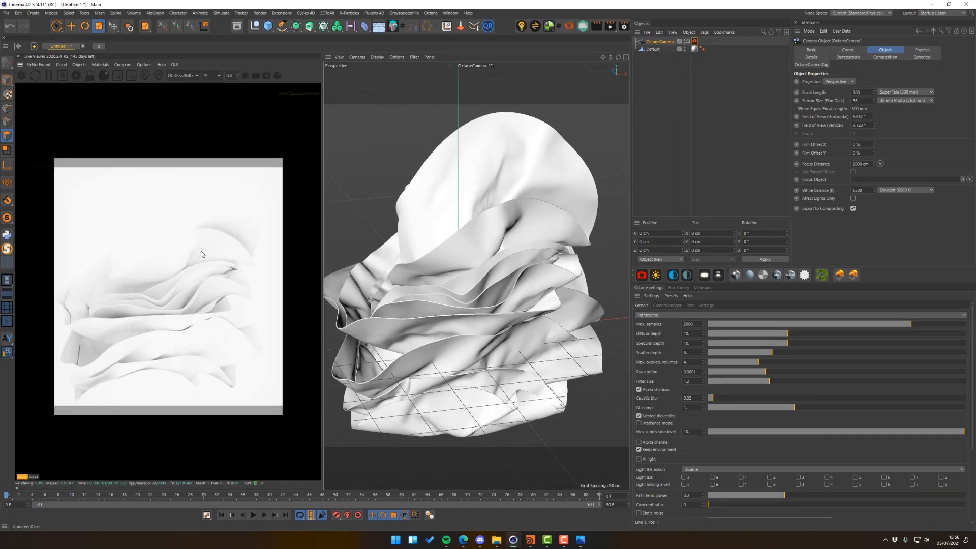
scroll(200, 251, up, 1)
click(89, 76)
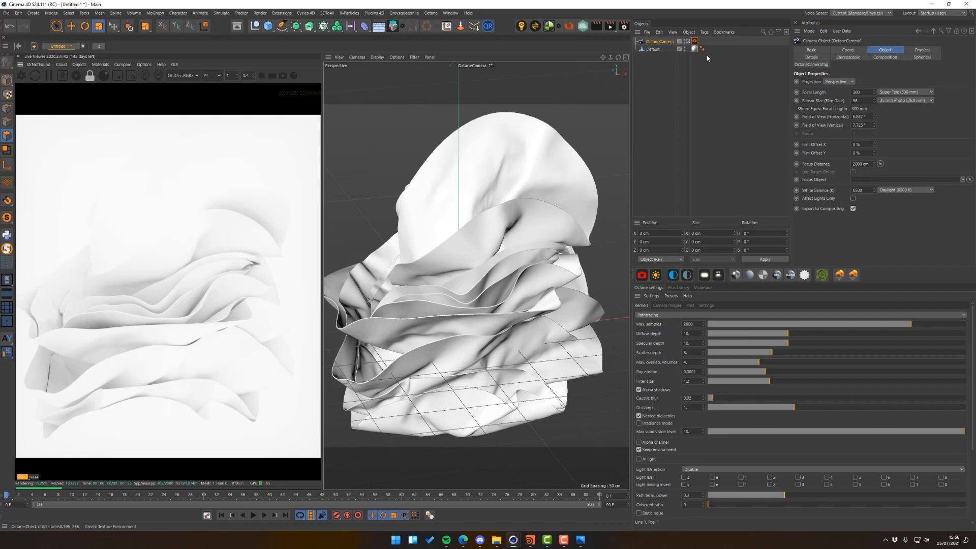
Add an Octane texture environment and set its RGB spectrum color to black.
click(673, 274)
click(832, 94)
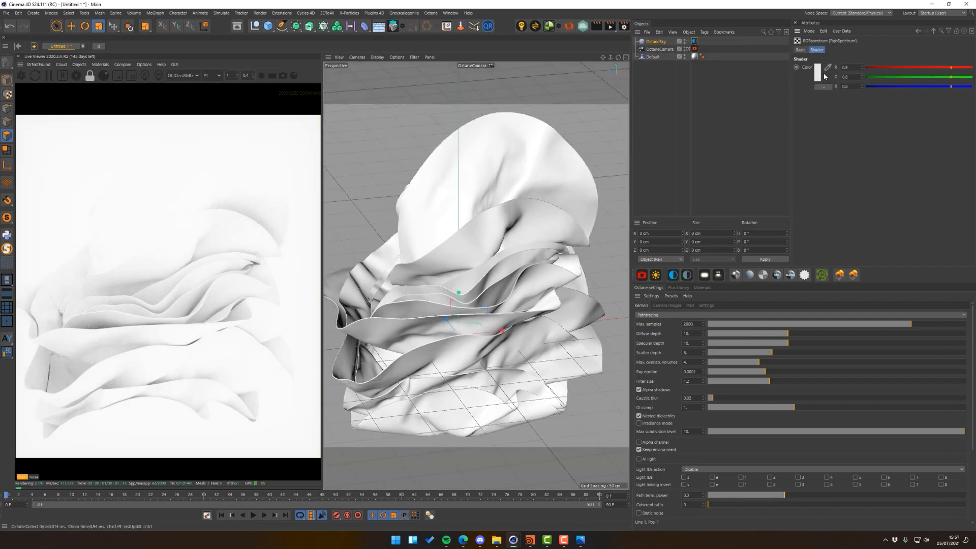
click(819, 80)
drag(814, 91, 765, 93)
click(808, 105)
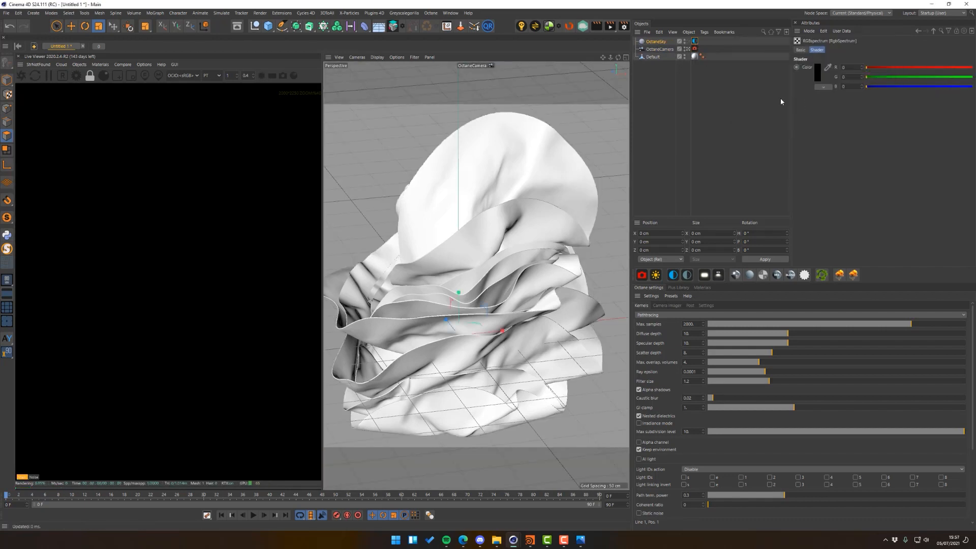
Add an Octane area light, then rotate and move it to light the bloom from behind its upper folds.
click(705, 275)
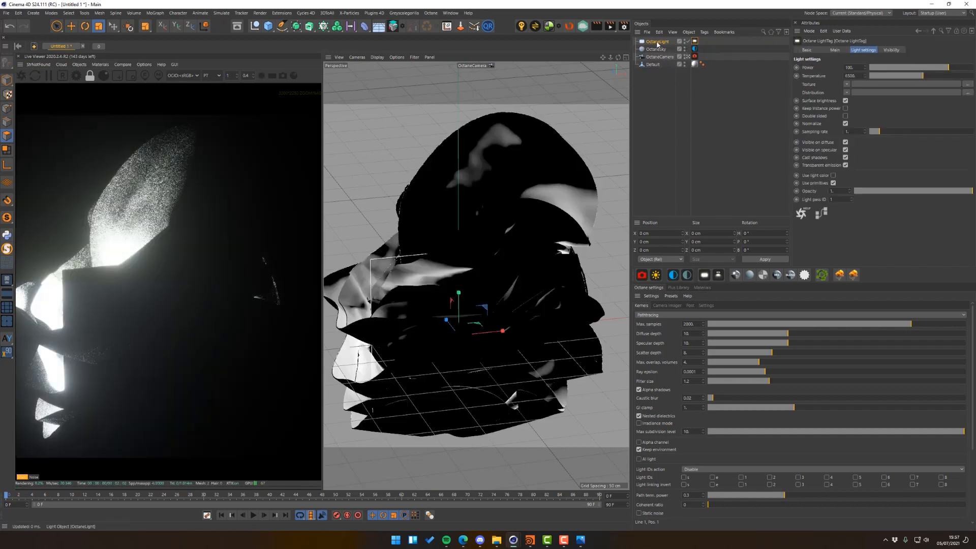
key(r)
drag(456, 353, 370, 300)
key(e)
drag(283, 289, 166, 256)
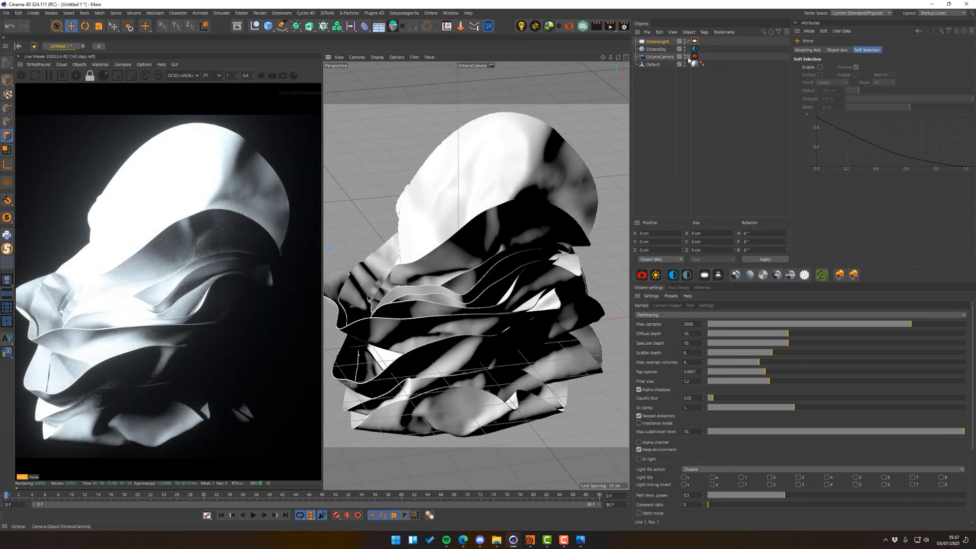
Check the light's placement from outside the Octane camera, set its power to about 6.76 and return to the camera view.
click(688, 57)
alt+right_drag(513, 219, 338, 271)
alt+drag(339, 271, 479, 315)
key(r)
key(t)
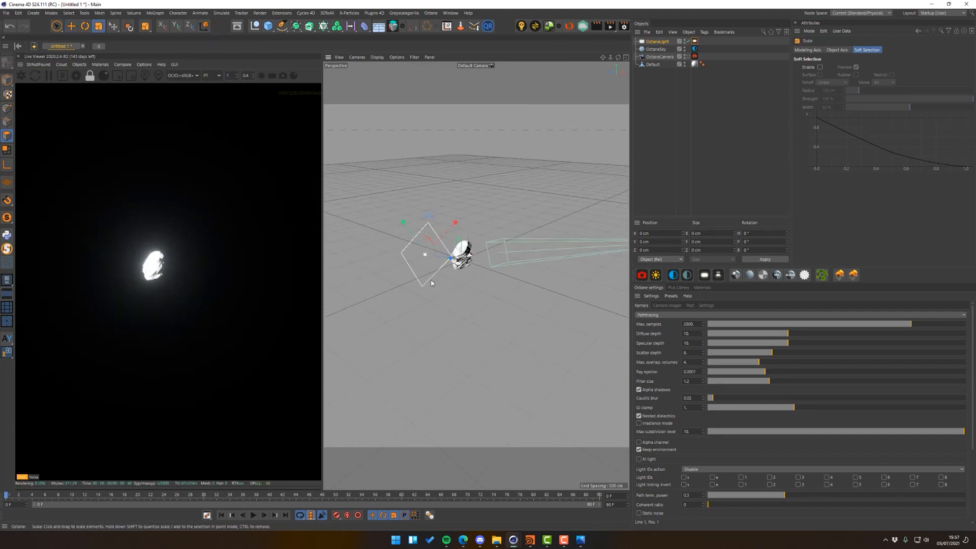
click(695, 41)
click(932, 67)
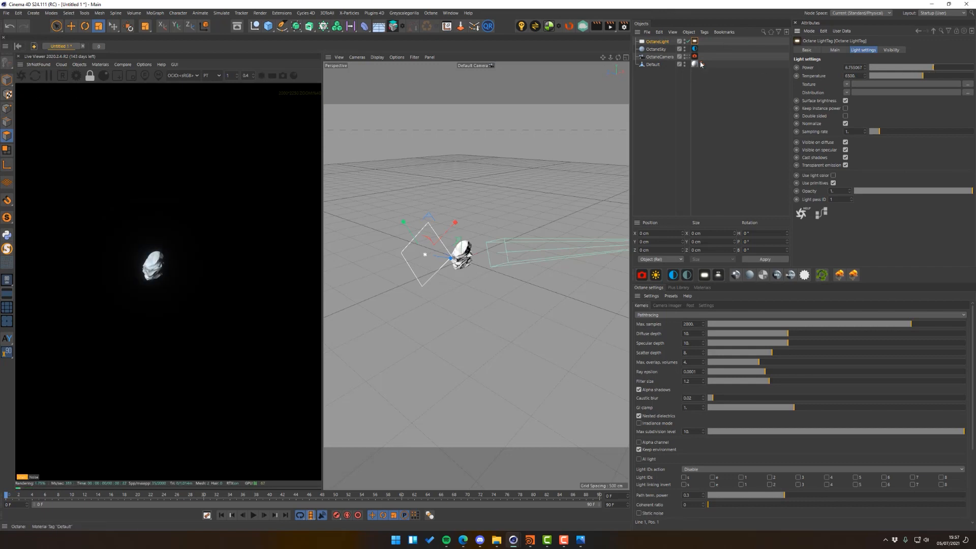
click(686, 56)
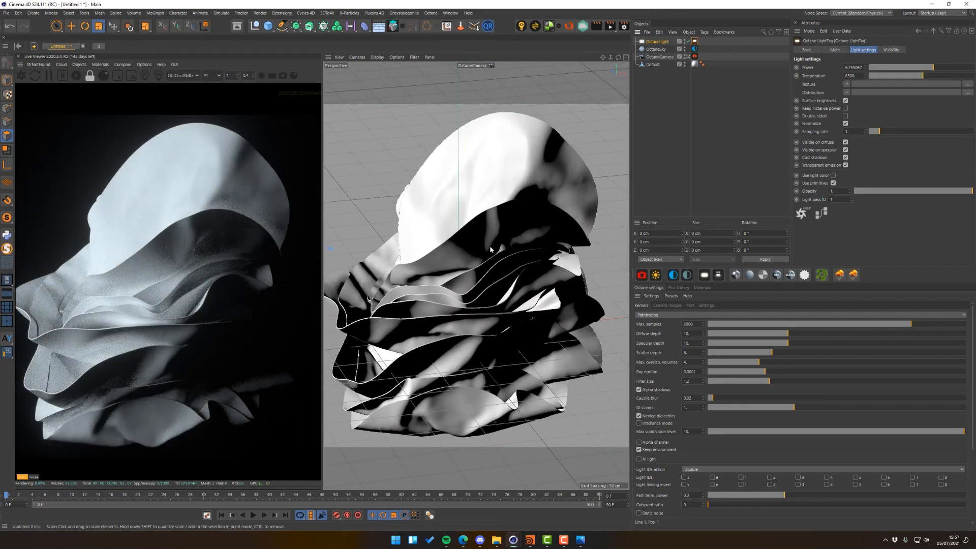
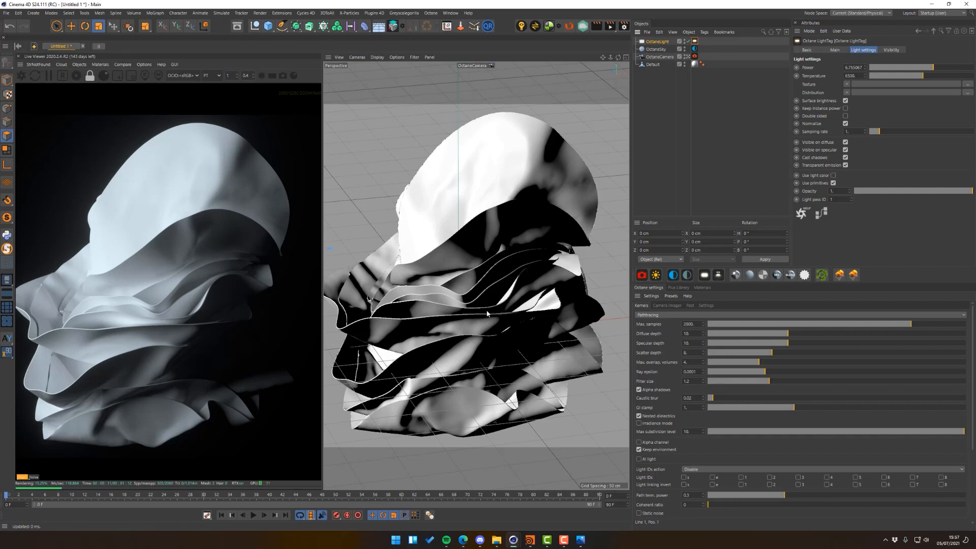
Create an Octane Universal material and apply it to the bloom mesh.
click(703, 287)
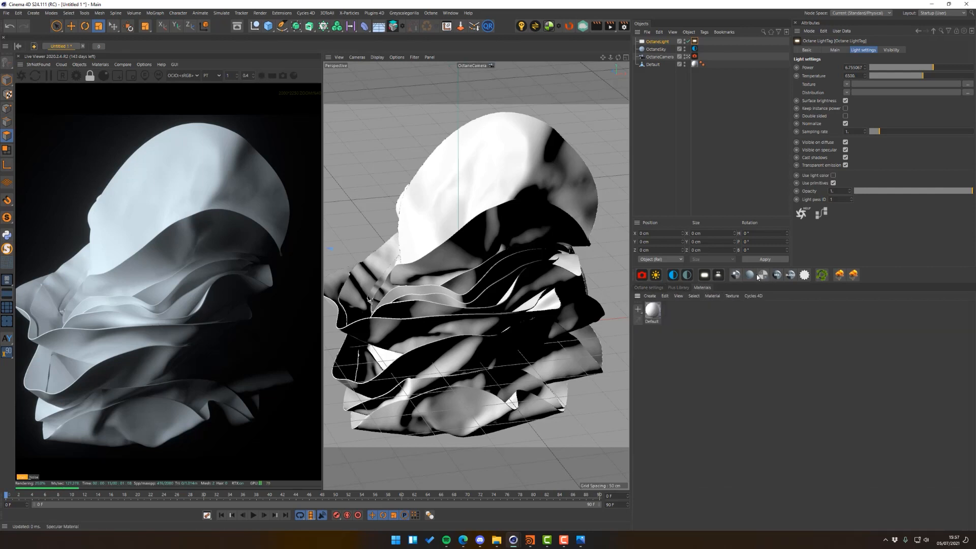
click(736, 276)
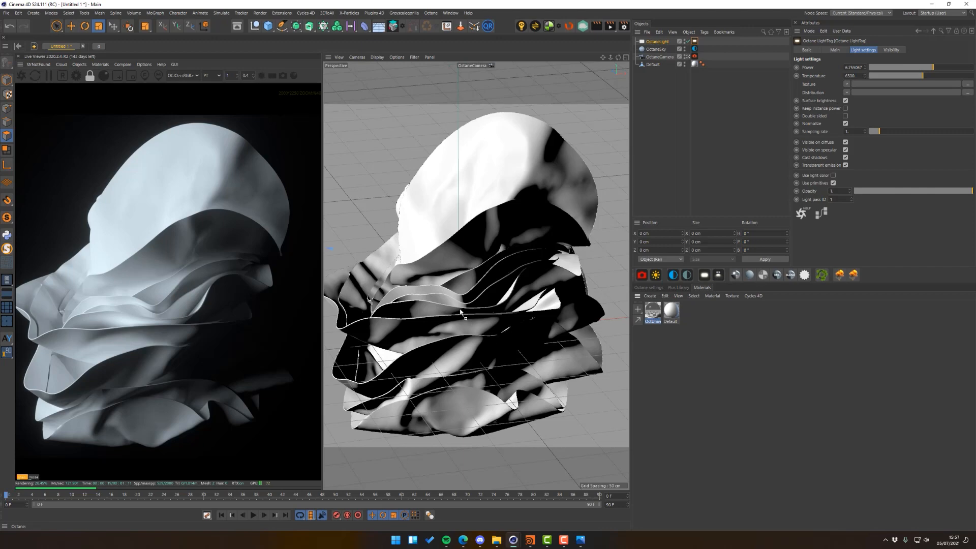
drag(504, 197, 504, 199)
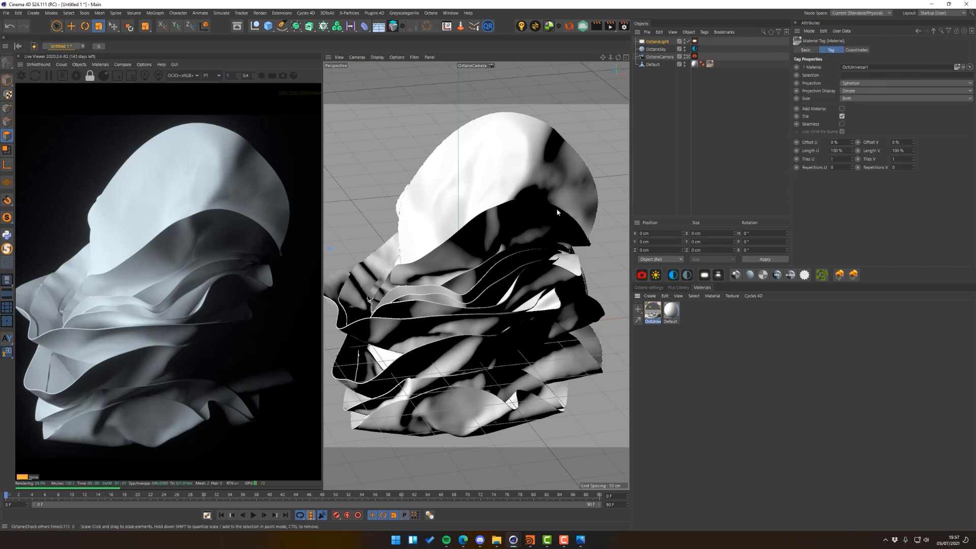
Set the Universal material's albedo color to black and its transmission color to white.
double_click(653, 311)
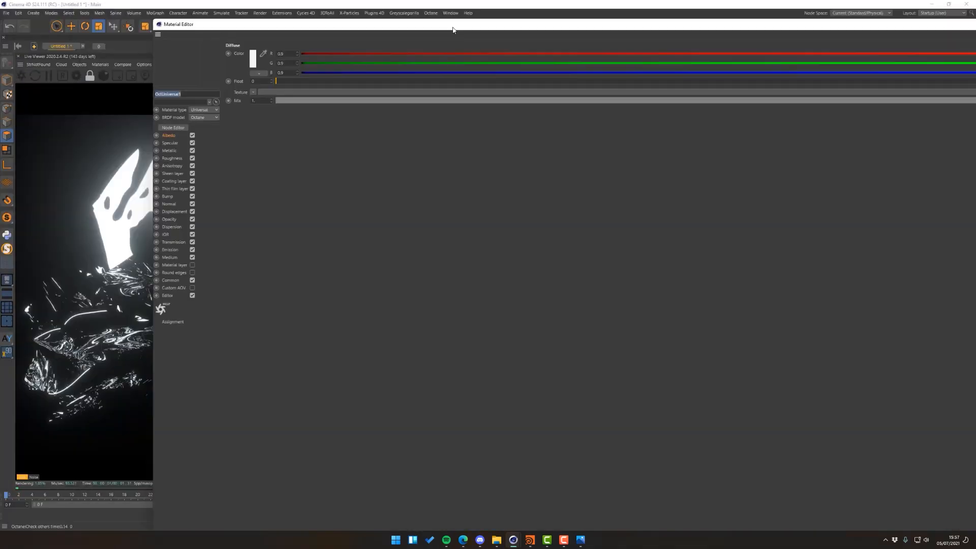
drag(185, 29, 559, 57)
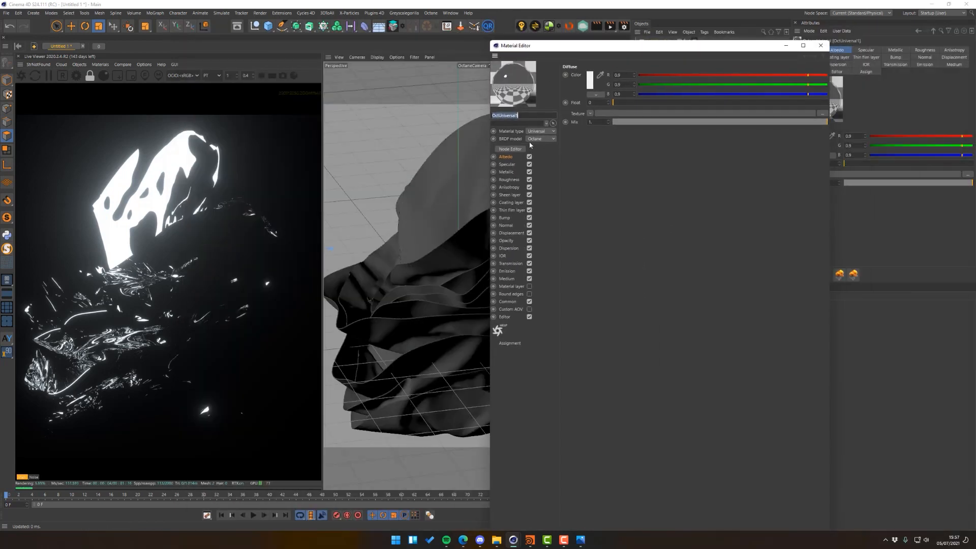
click(591, 84)
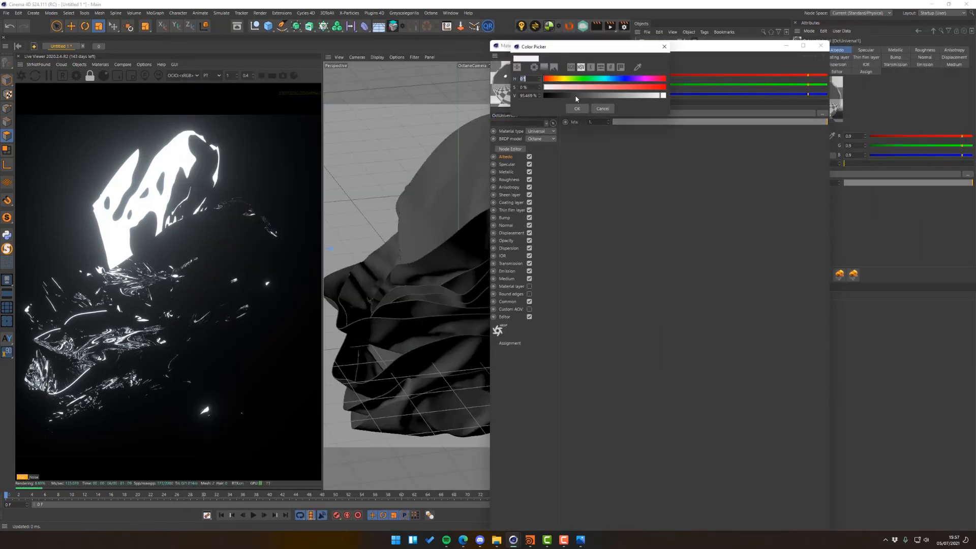
drag(577, 96, 542, 96)
click(578, 109)
click(510, 263)
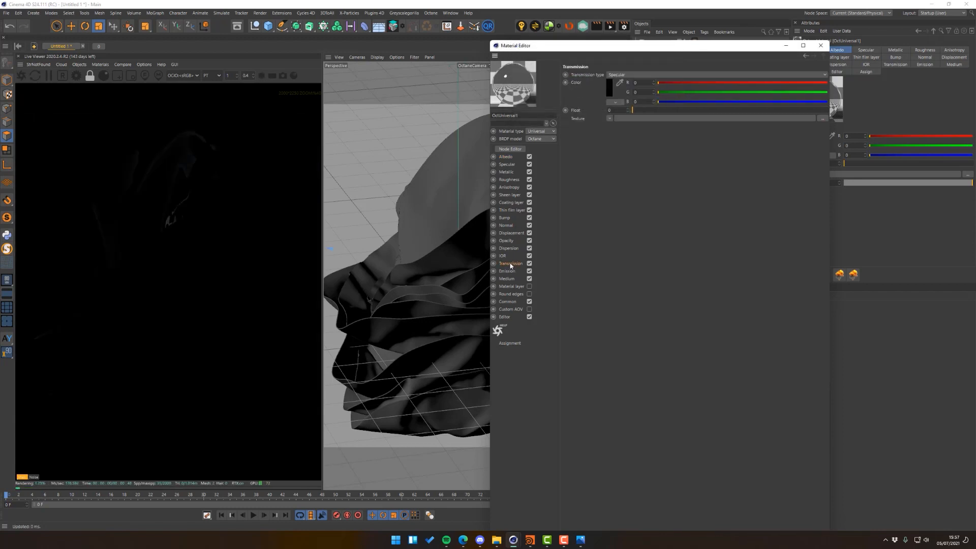
click(590, 79)
click(630, 101)
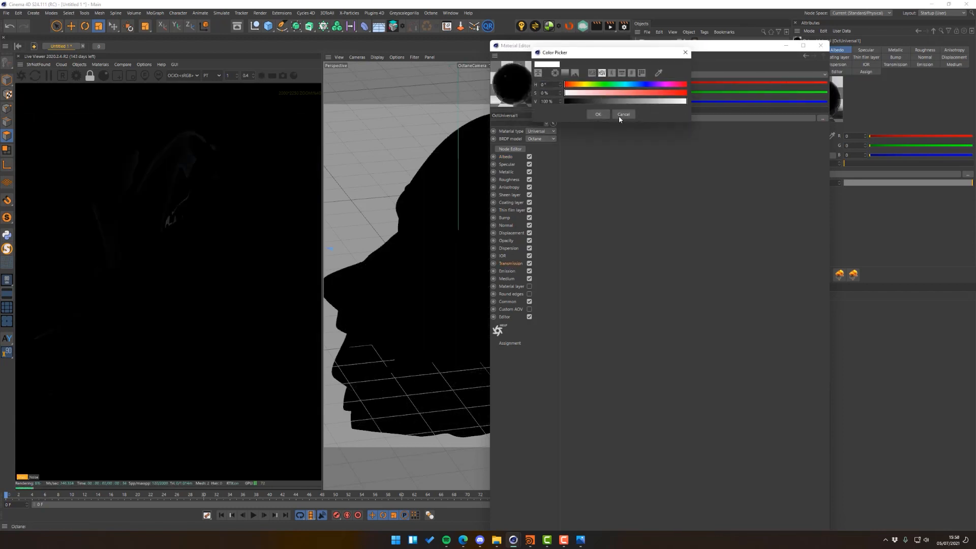
click(598, 114)
Set the Universal material's metallic value to 0 and its roughness float to 1.
click(508, 171)
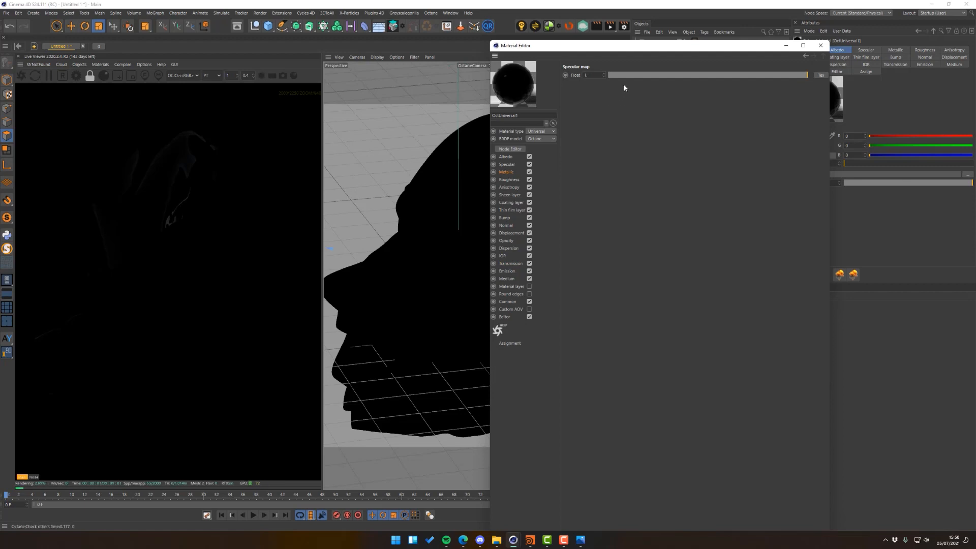
drag(618, 75, 517, 85)
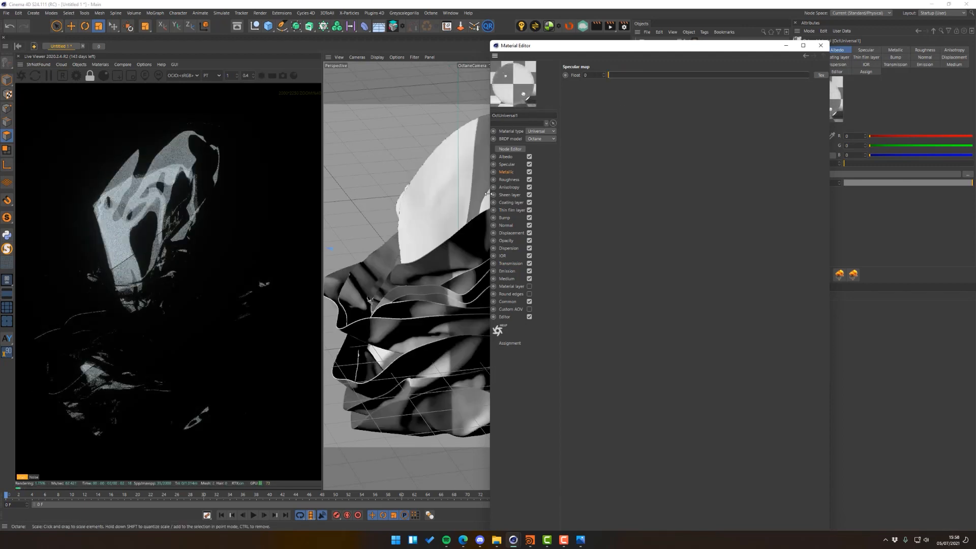
click(509, 179)
drag(617, 102, 941, 104)
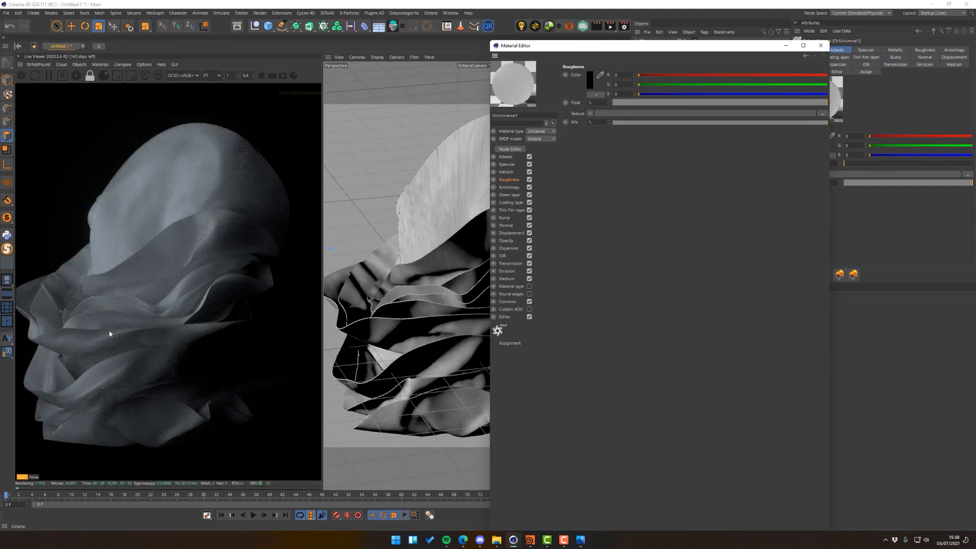
Enable fake shadows on the material and set its transmission color to bright blue (H 201°, S 86%, V 100%).
click(508, 302)
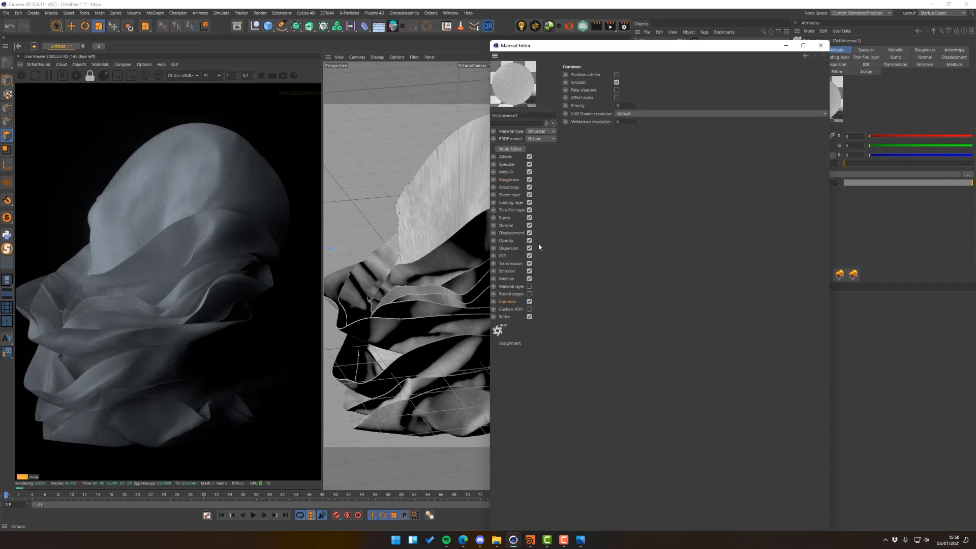
click(616, 90)
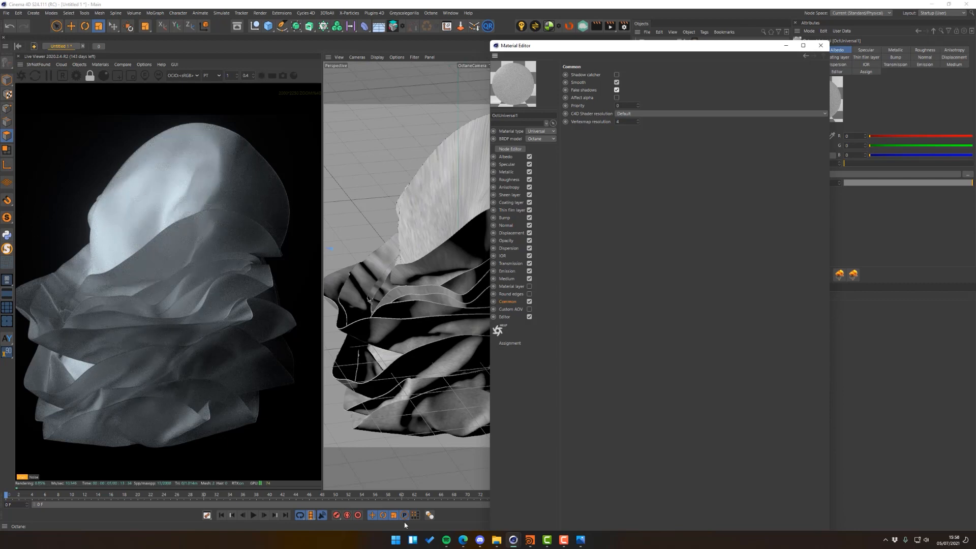
click(510, 264)
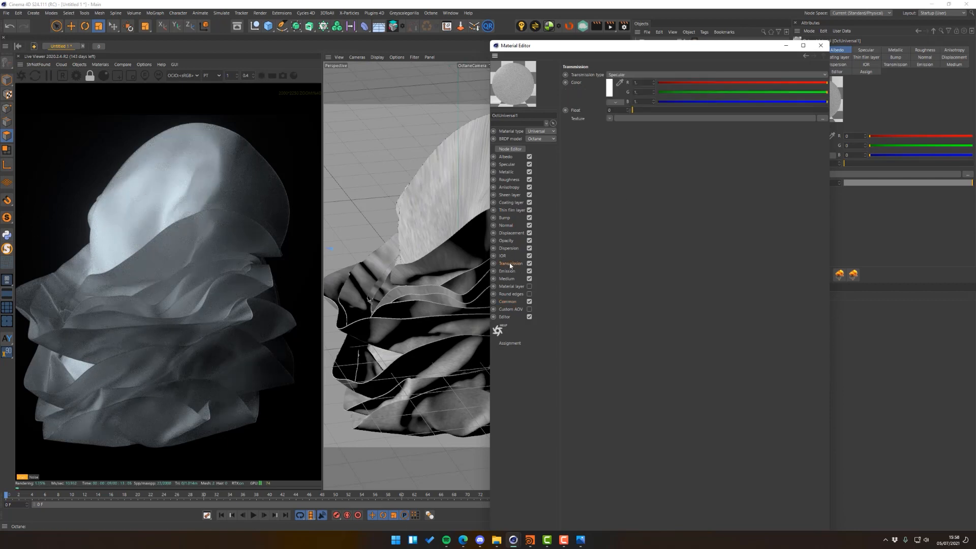
click(610, 87)
click(631, 86)
drag(645, 94, 661, 96)
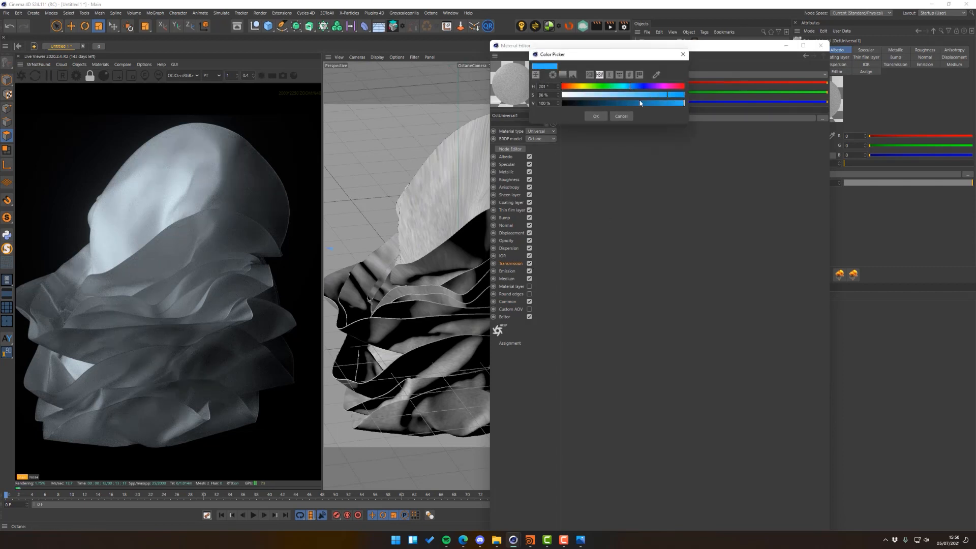
click(602, 117)
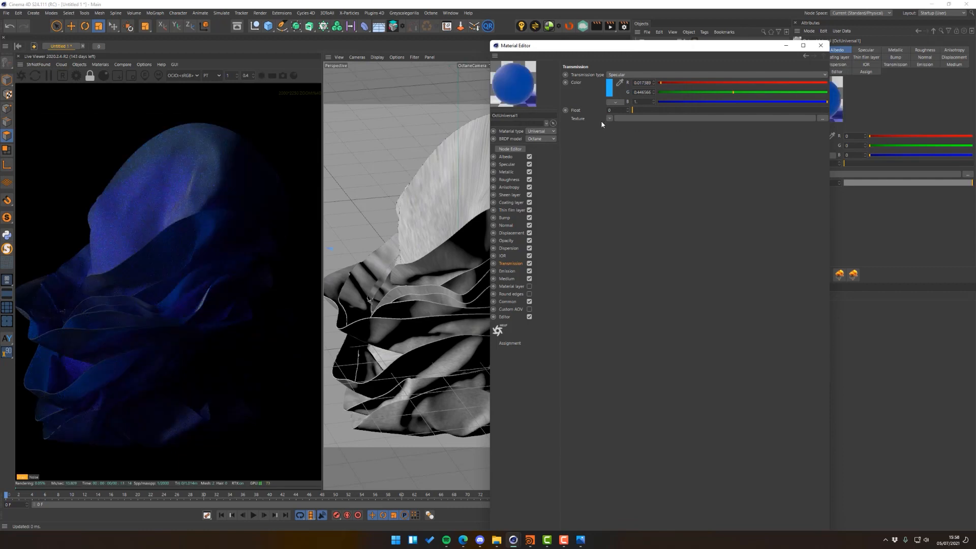
Add a Random Walk medium to the material and set its density to 10.
click(507, 279)
click(650, 75)
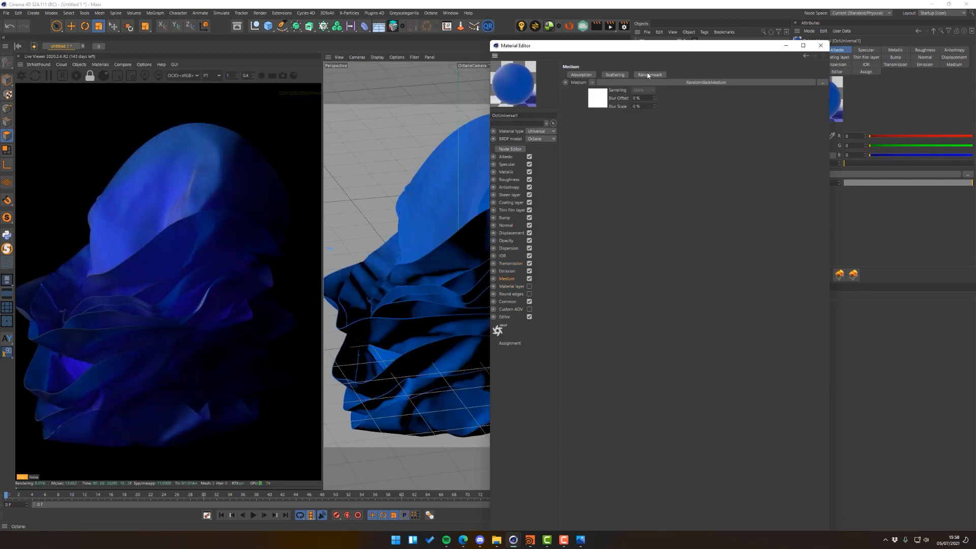
click(675, 82)
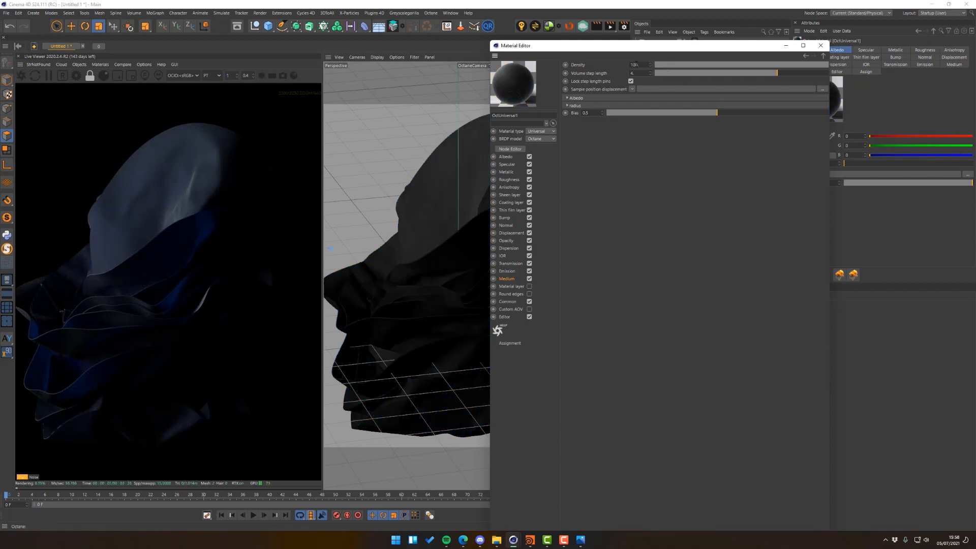
click(575, 106)
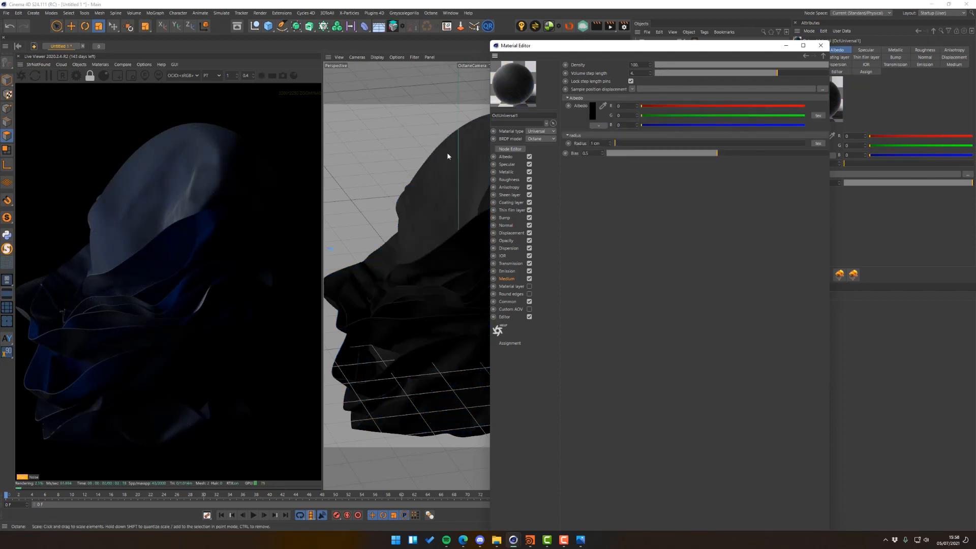
text(10)
key(Tab)
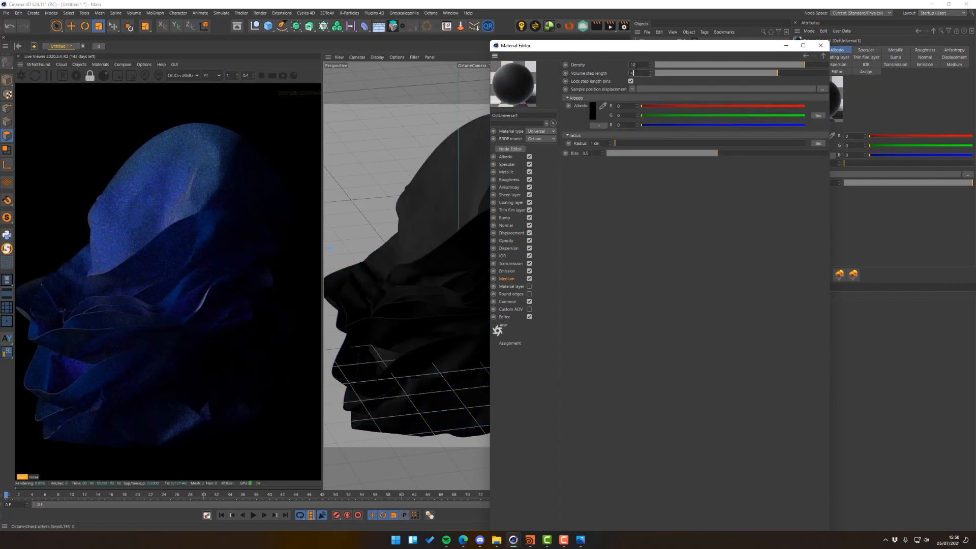
Test the medium's density at 1 and at 1000, and set it back to 10.
double_click(634, 66)
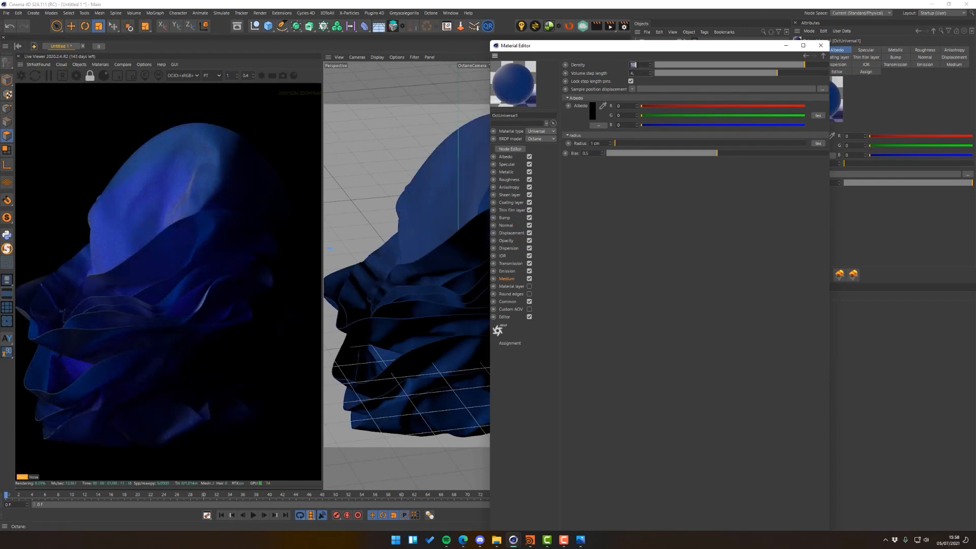
text(1)
key(Tab)
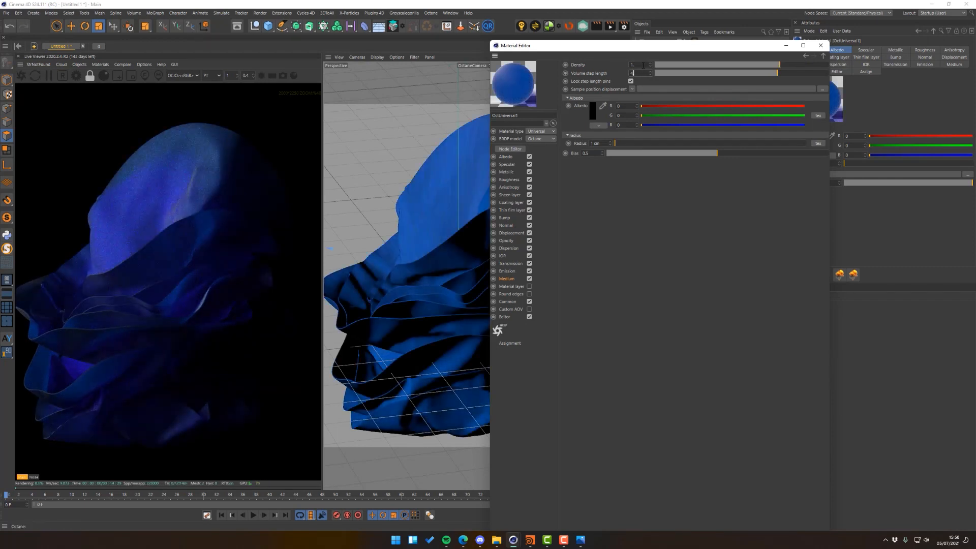
double_click(633, 65)
text(1000)
key(Tab)
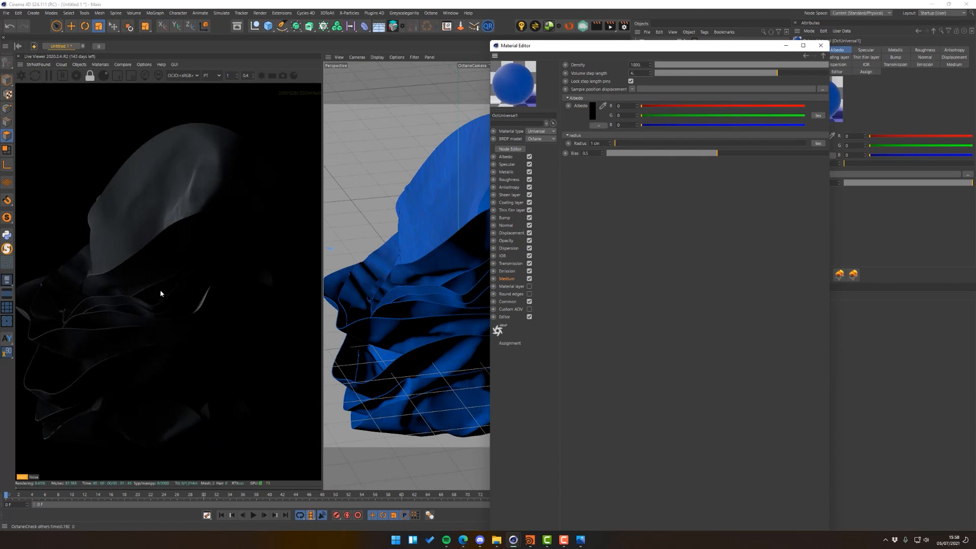
double_click(633, 65)
text(10)
key(Tab)
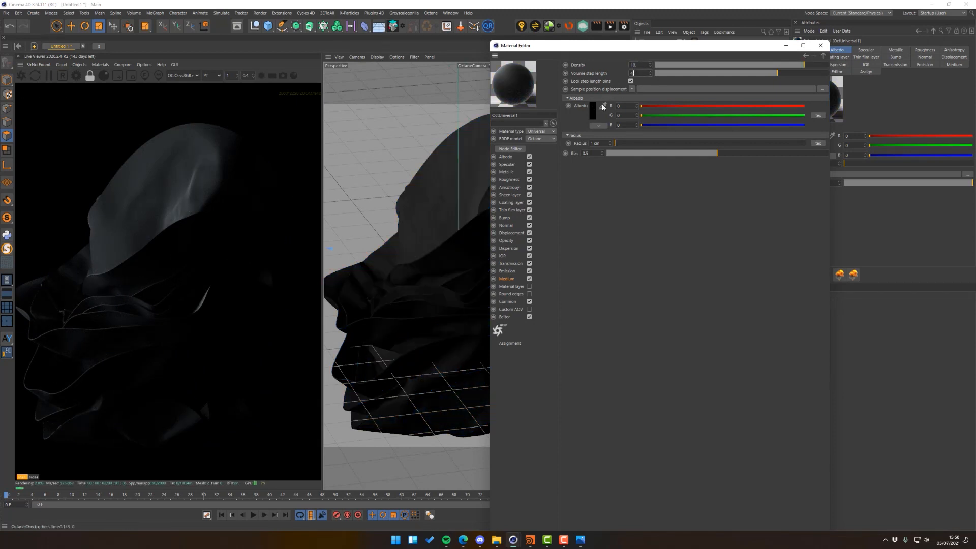
Set the Random Walk medium's albedo color to bright blue (R 0, G about 0.498, B 1).
click(595, 112)
drag(622, 108, 672, 125)
click(582, 138)
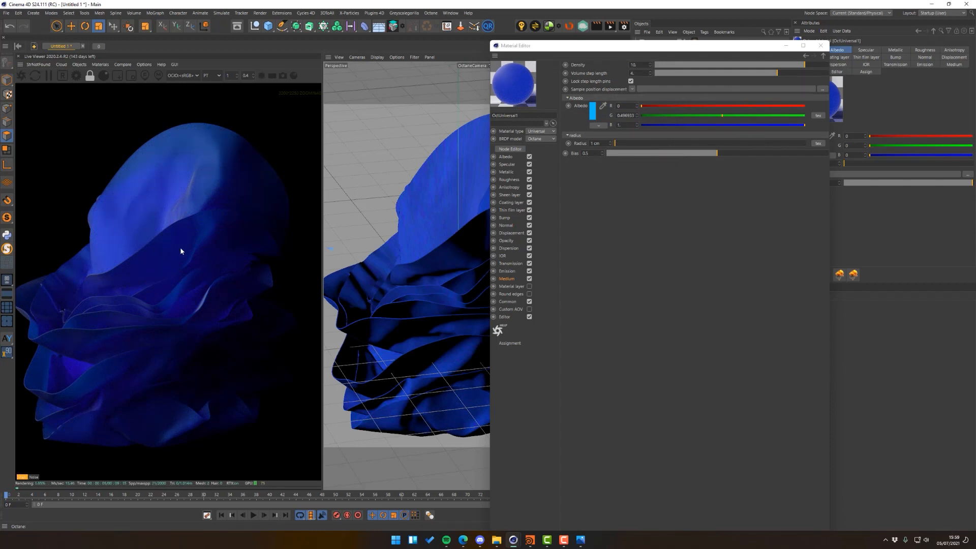
Test the medium's radius at 0 cm and at a much higher value, and set it to 2 cm.
double_click(597, 143)
text(0)
key(Return)
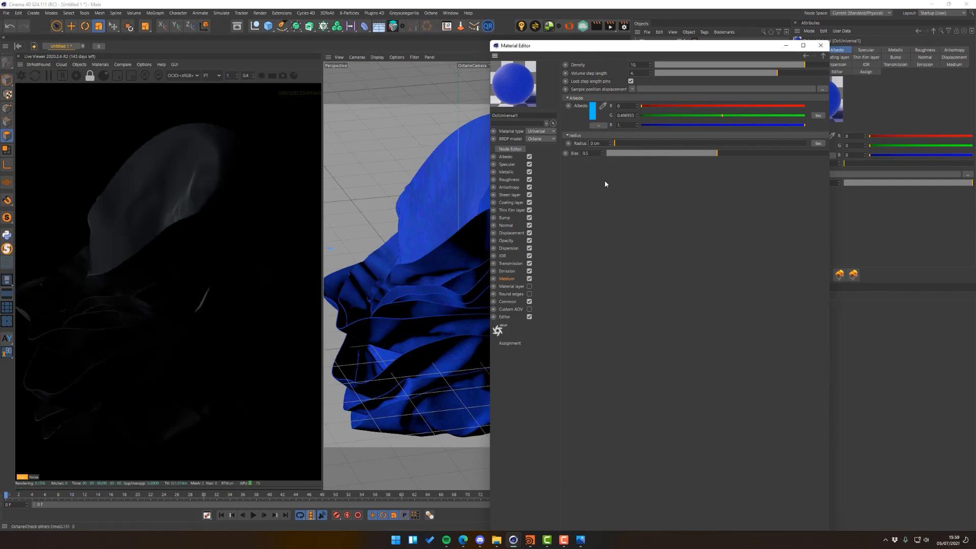
drag(615, 143, 785, 149)
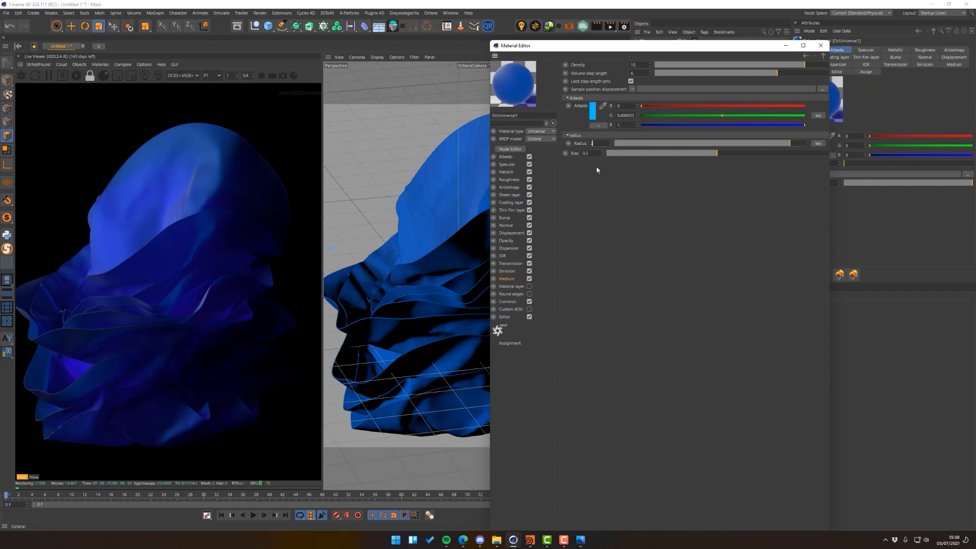
key(Return)
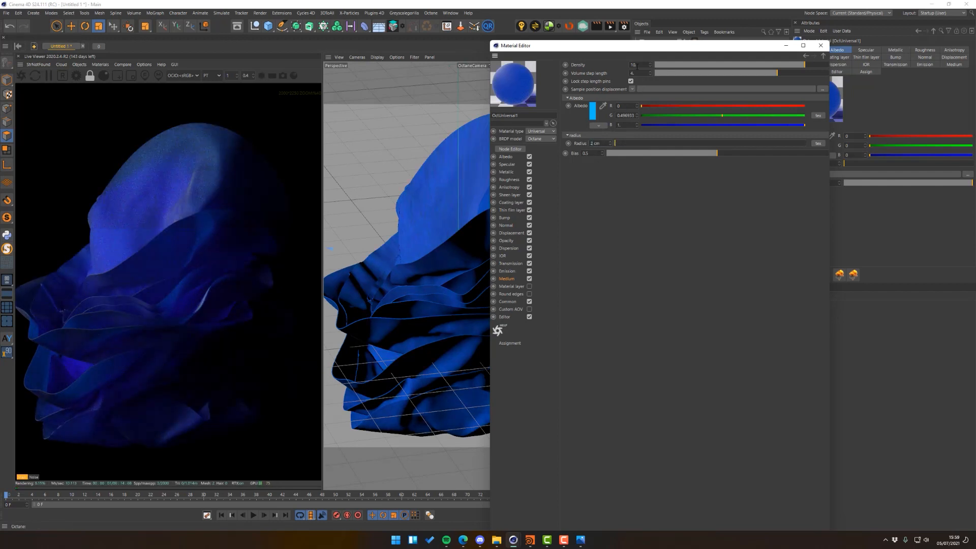
Lower the medium's density to 1 and on to nearly zero, and set its radius to 0.1 cm.
double_click(637, 66)
text(1)
key(Return)
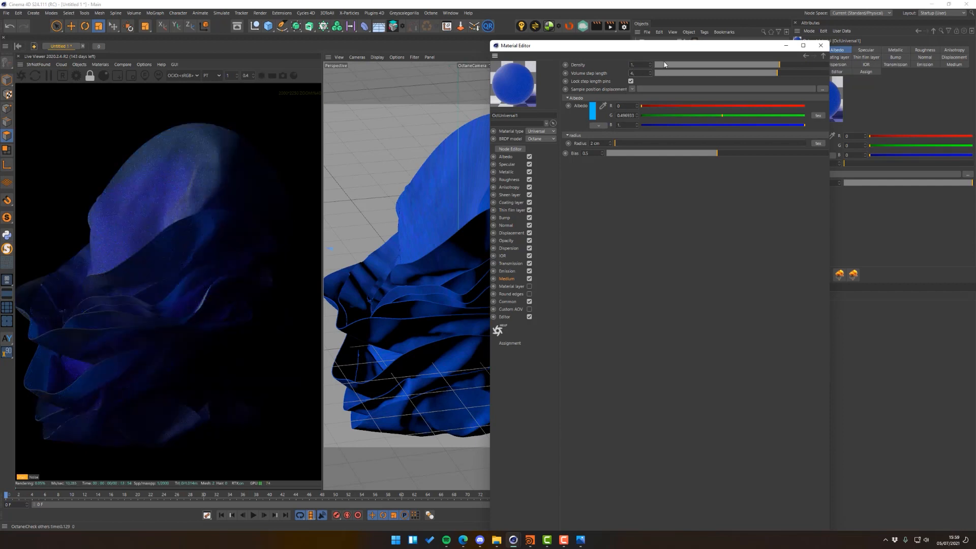
click(656, 64)
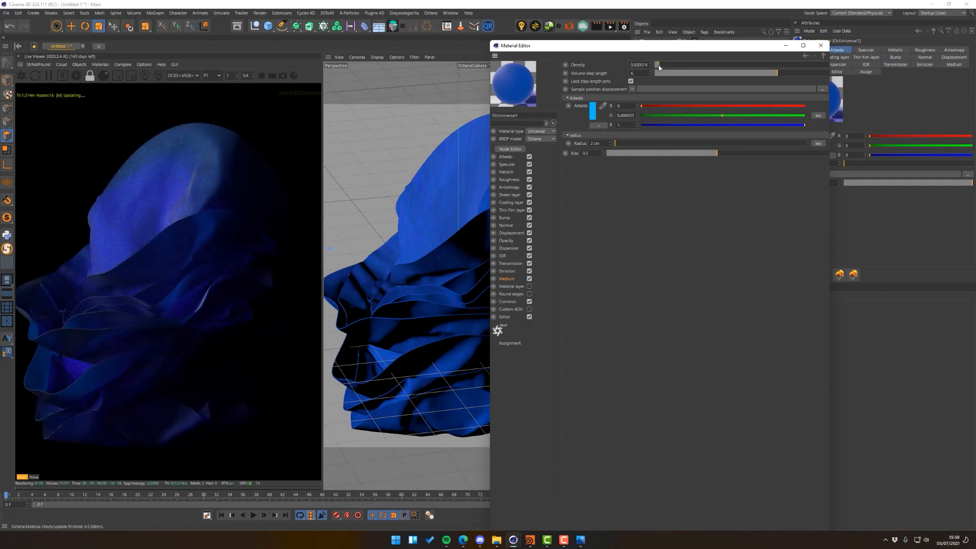
double_click(595, 144)
text(0.1)
key(Return)
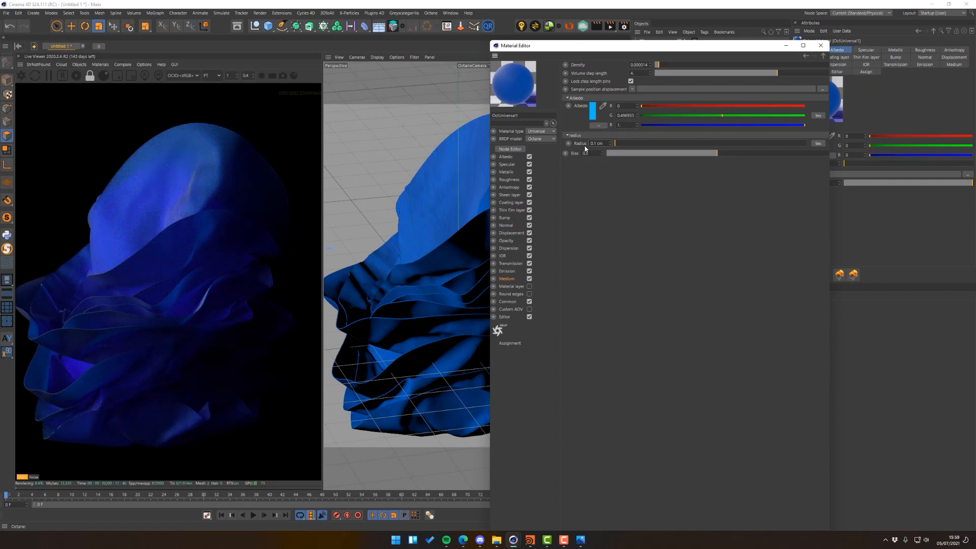
Compare the medium's bias at 1 and 0, and set it to 0.
drag(608, 154, 828, 154)
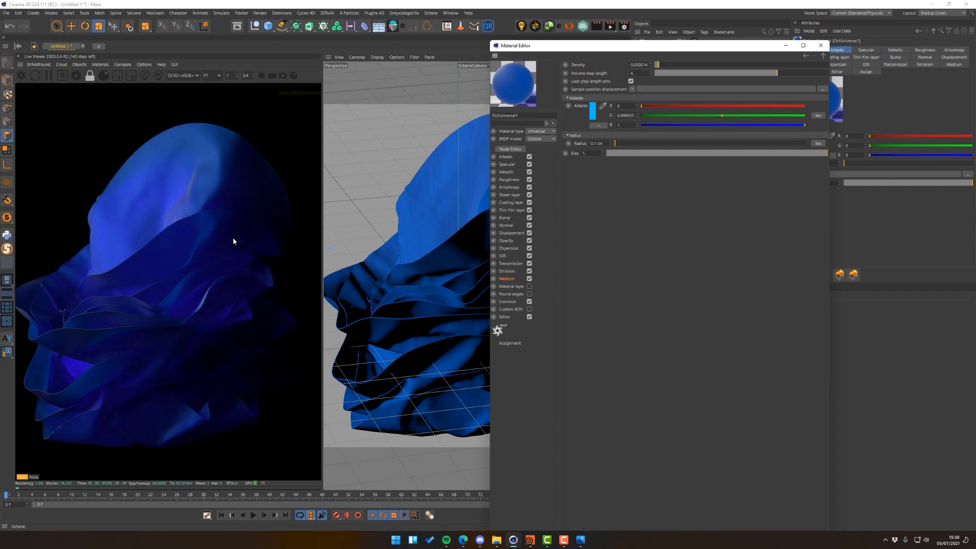
drag(811, 153, 447, 153)
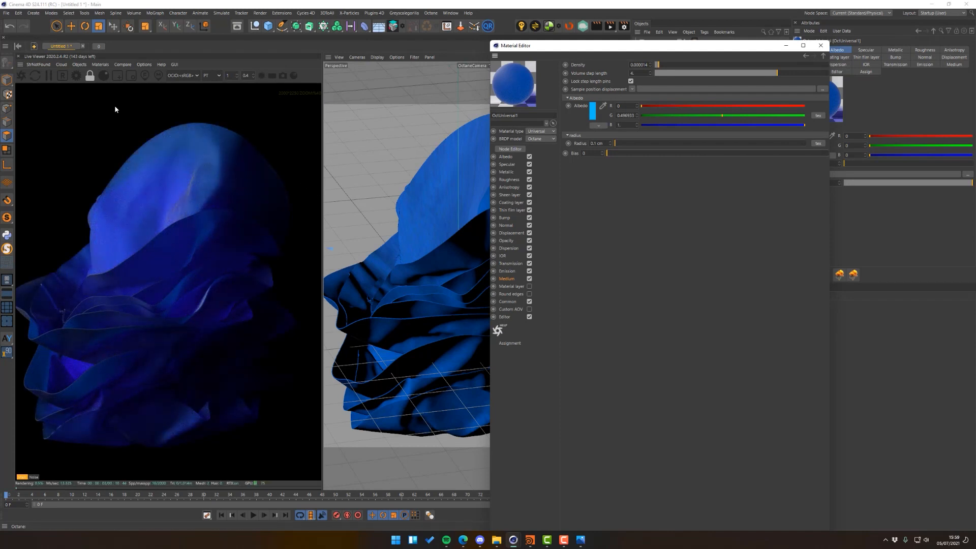
key(ctrl+z)
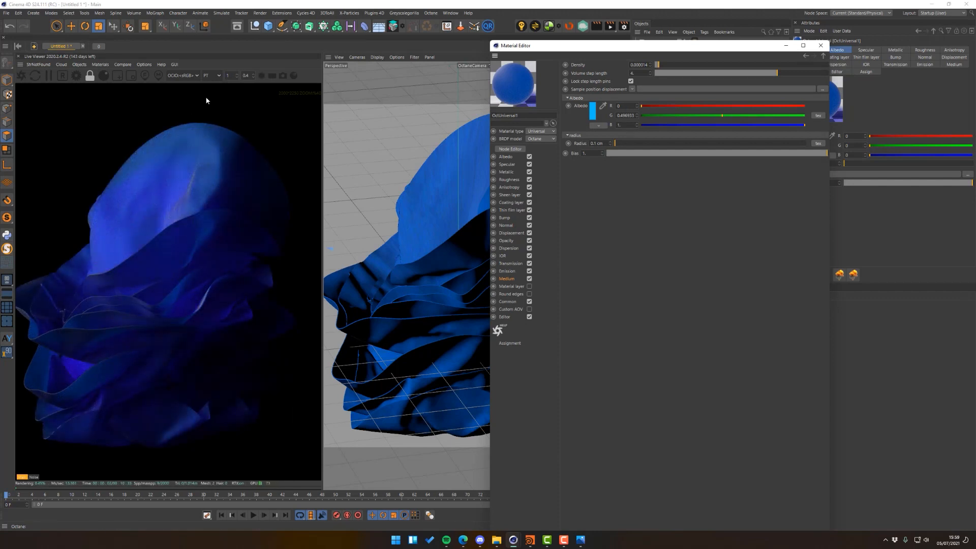
click(602, 154)
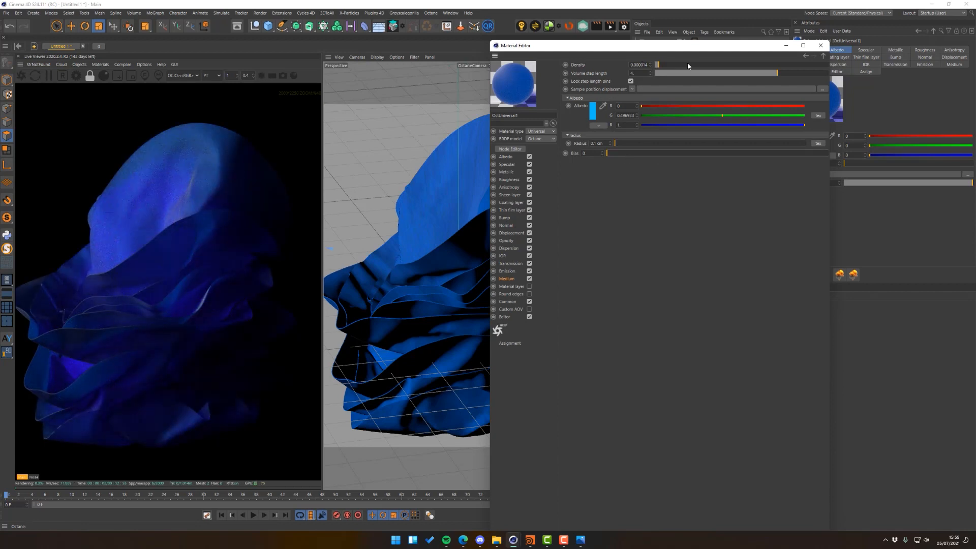
Raise the medium's density to 20 and set its radius to 2 cm.
drag(689, 66, 804, 66)
click(639, 65)
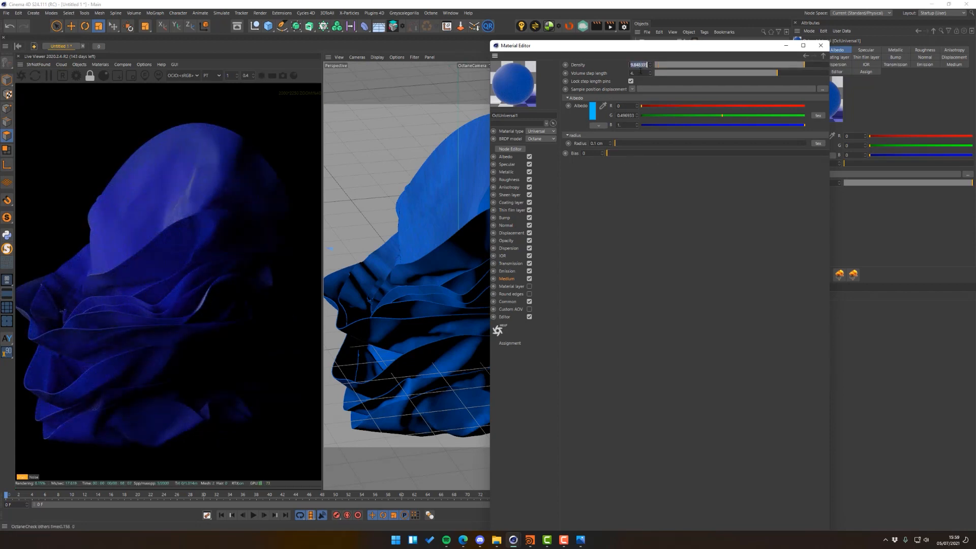
text(20)
key(Return)
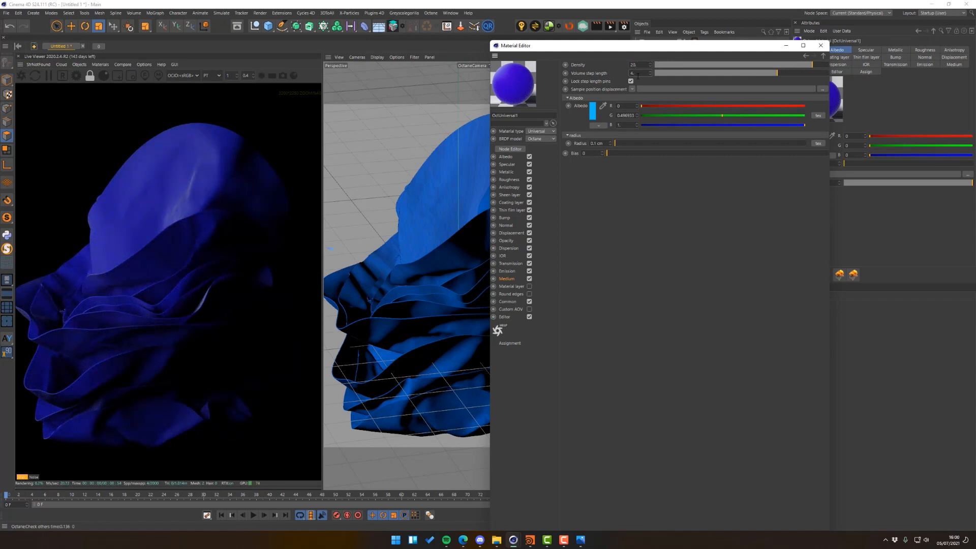
click(638, 76)
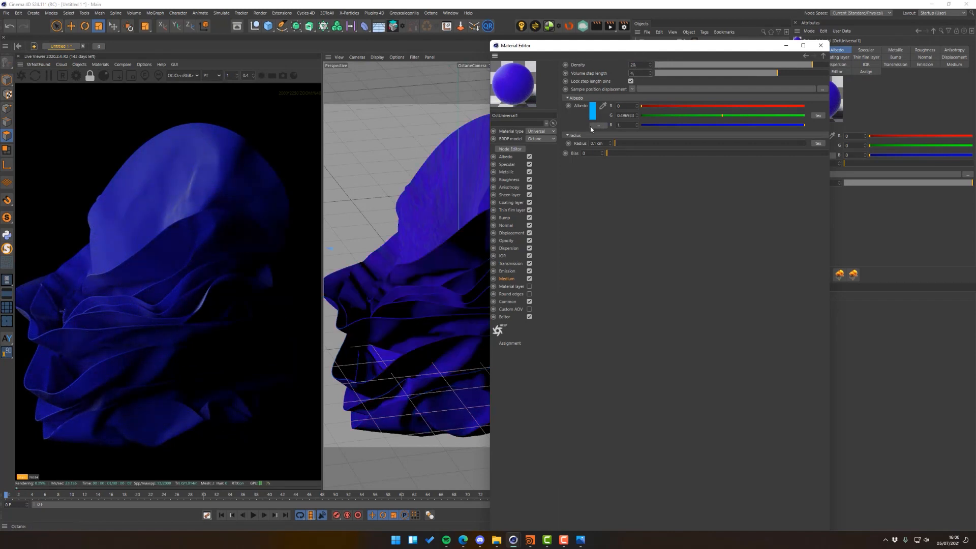
click(597, 143)
text(2)
key(Return)
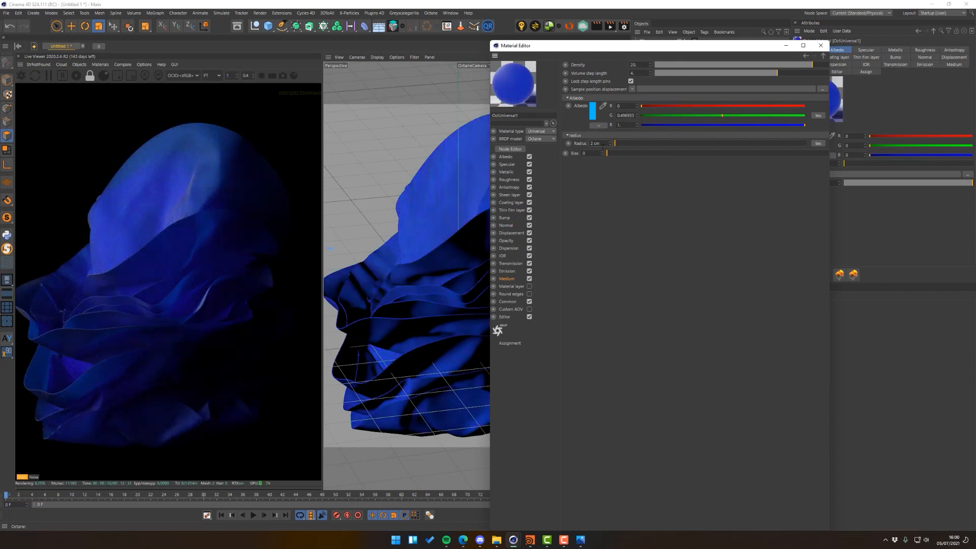
Shift the material's transmission color to a lighter cyan-blue with hue 190° and close the material editor.
click(510, 264)
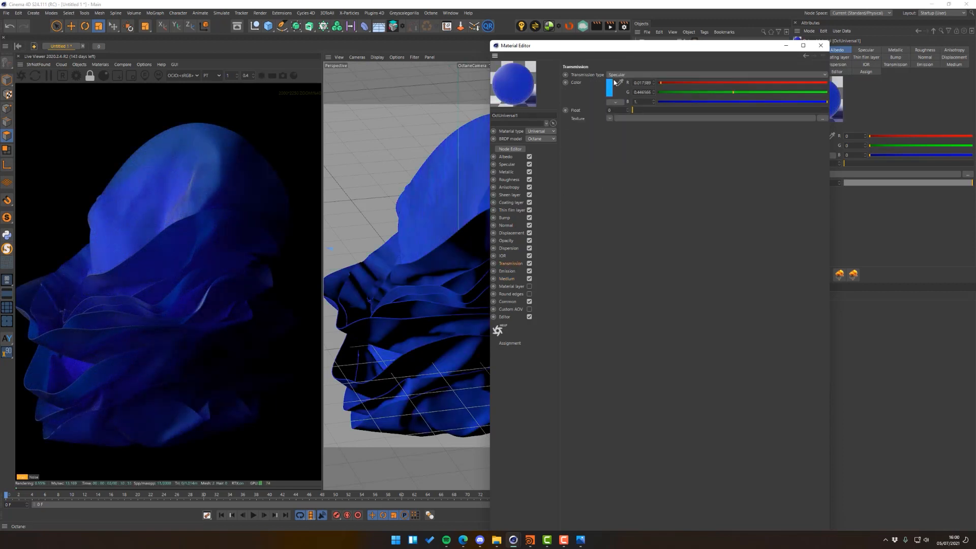
click(609, 88)
drag(631, 86, 627, 87)
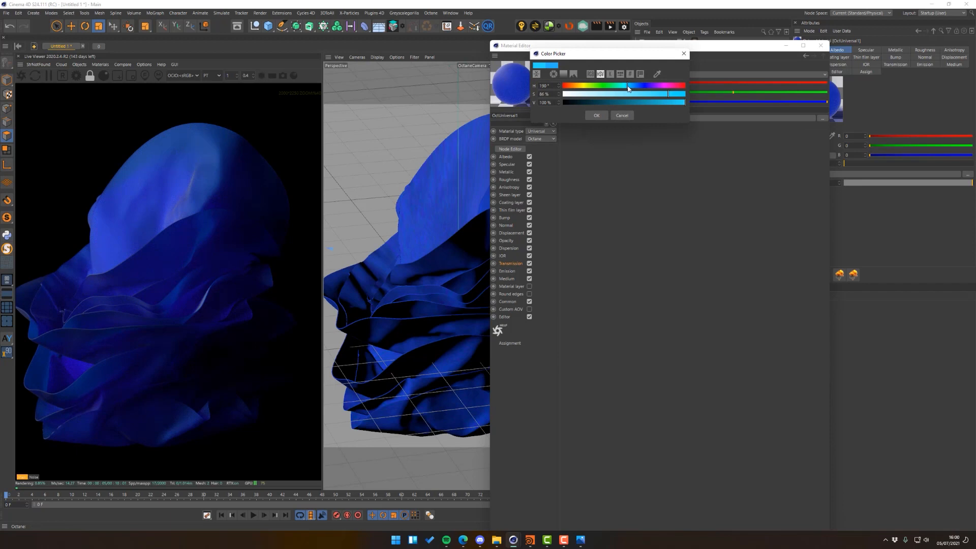
click(596, 116)
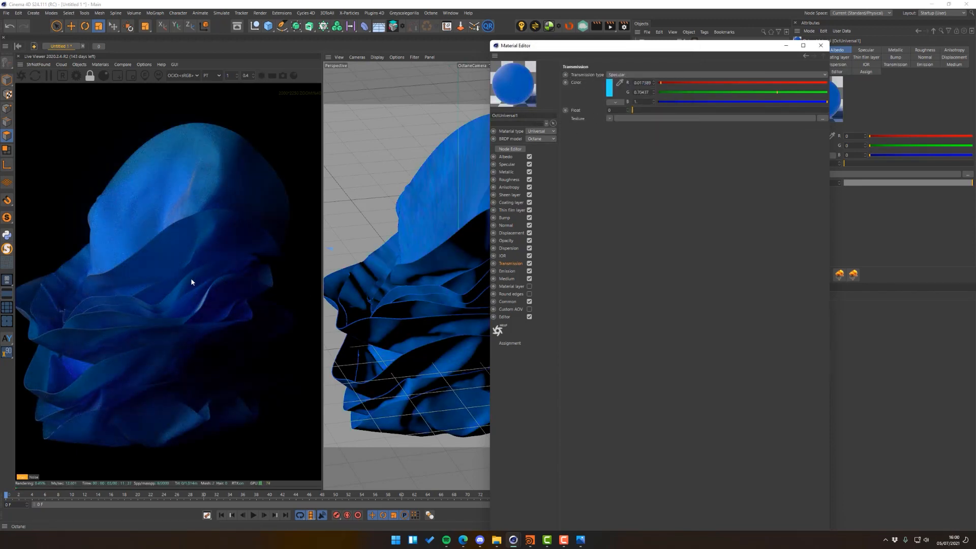
click(820, 45)
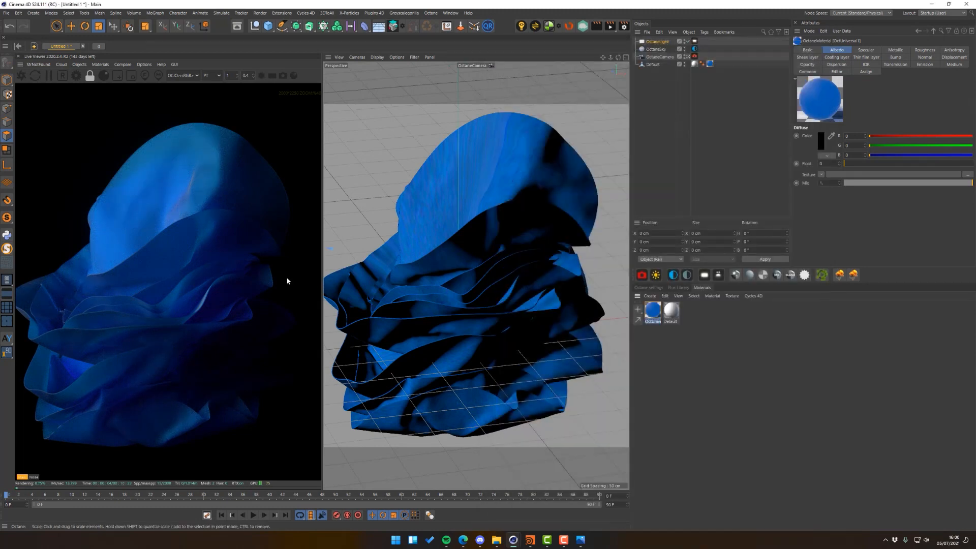
Compare the render preview's HDR/sRGB and OCIO color spaces, and set it to HDR/sRGB.
click(182, 75)
click(178, 99)
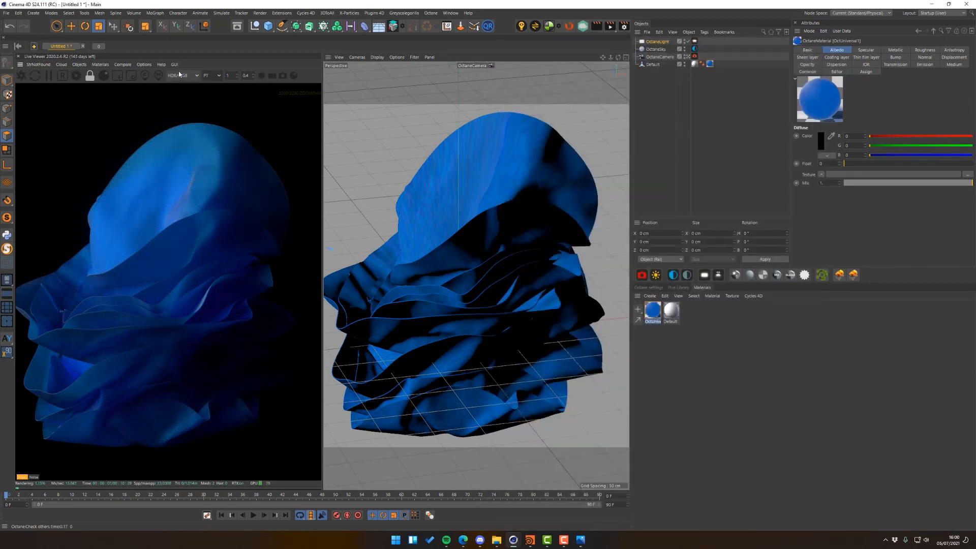
click(179, 76)
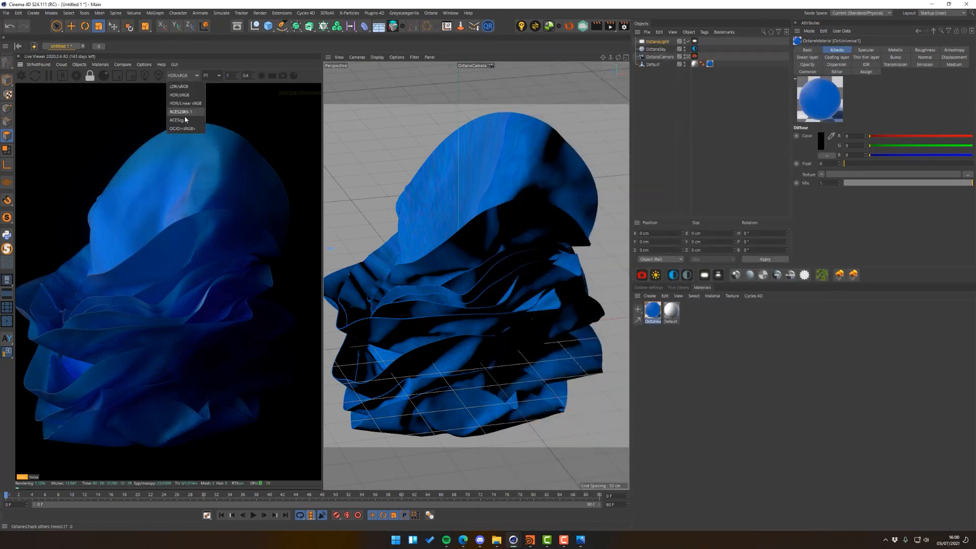
click(182, 128)
click(179, 75)
click(179, 95)
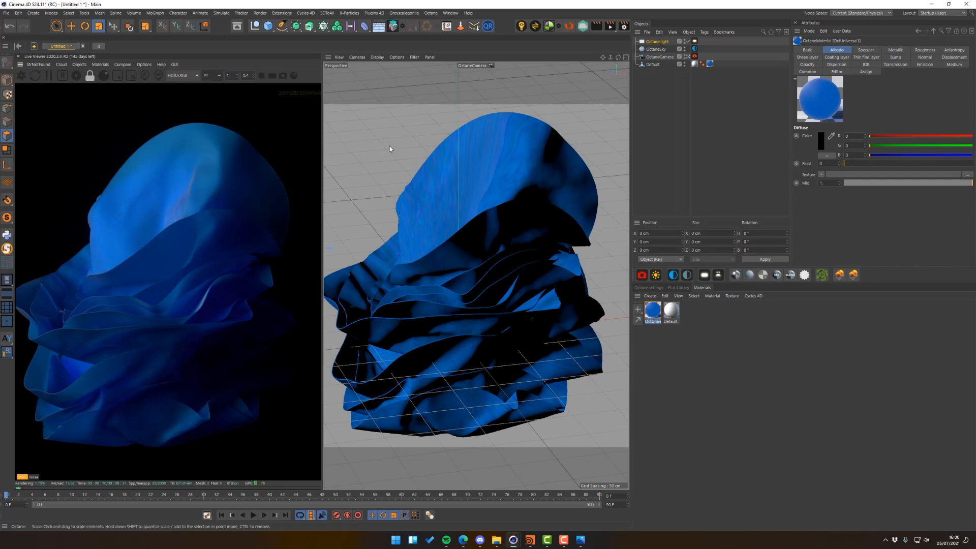
Set the Octane camera imager's exposure to about 2.23 and its gamma to about 0.66.
click(650, 288)
click(669, 305)
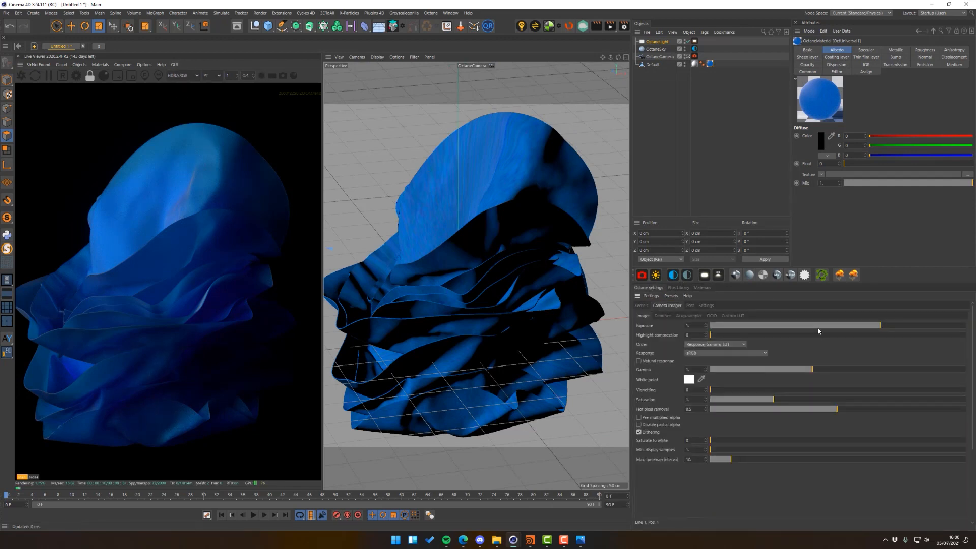
drag(881, 326, 901, 326)
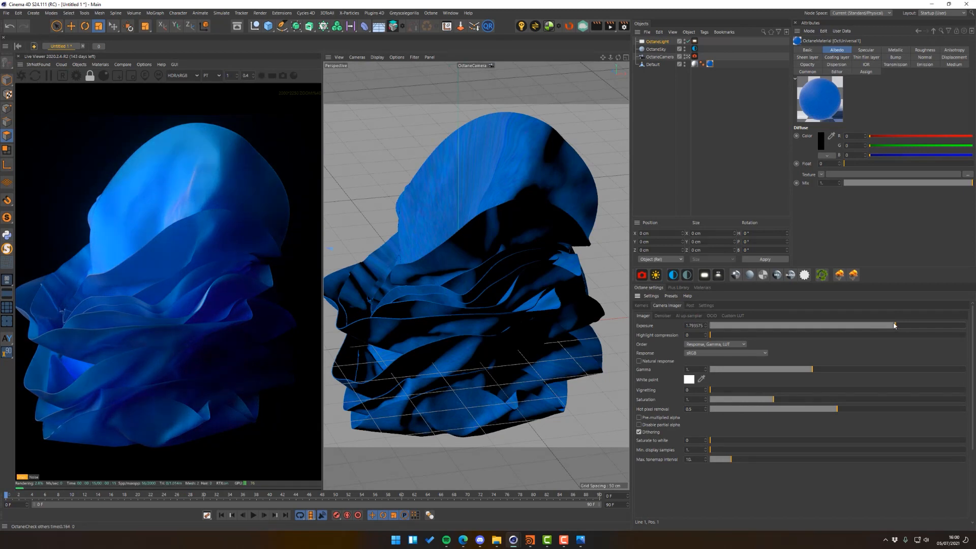
click(792, 370)
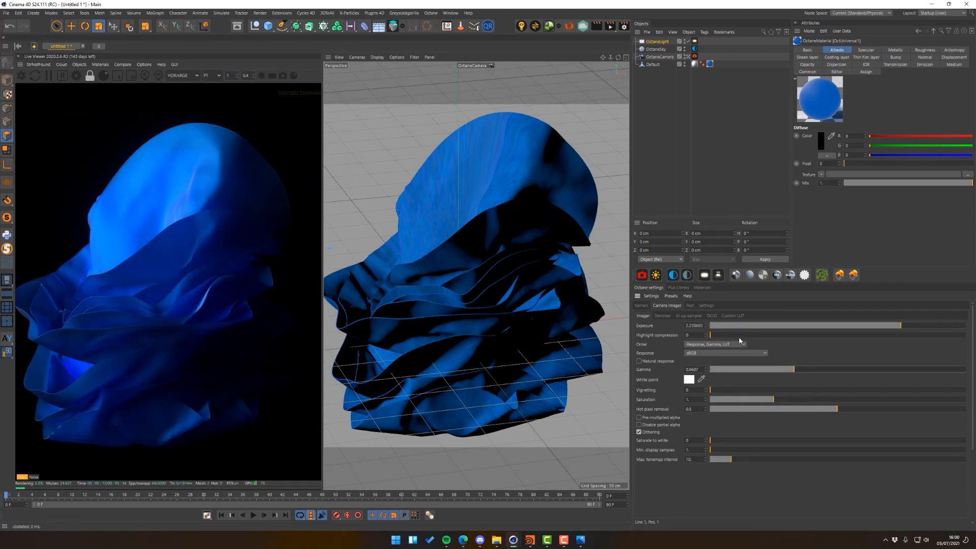
Try the camera imager's highlight compression and saturate to white, returning both to 0.
drag(741, 336, 569, 349)
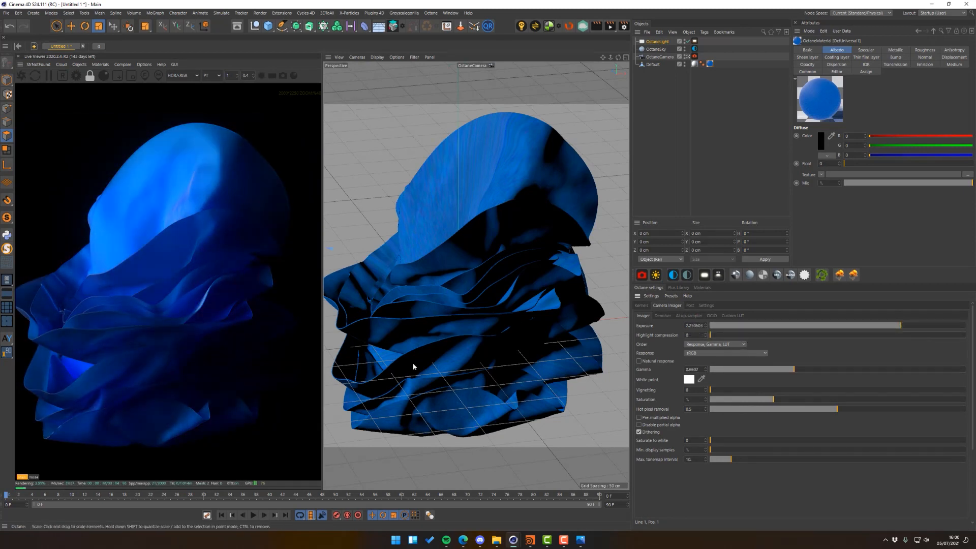
drag(717, 441, 185, 387)
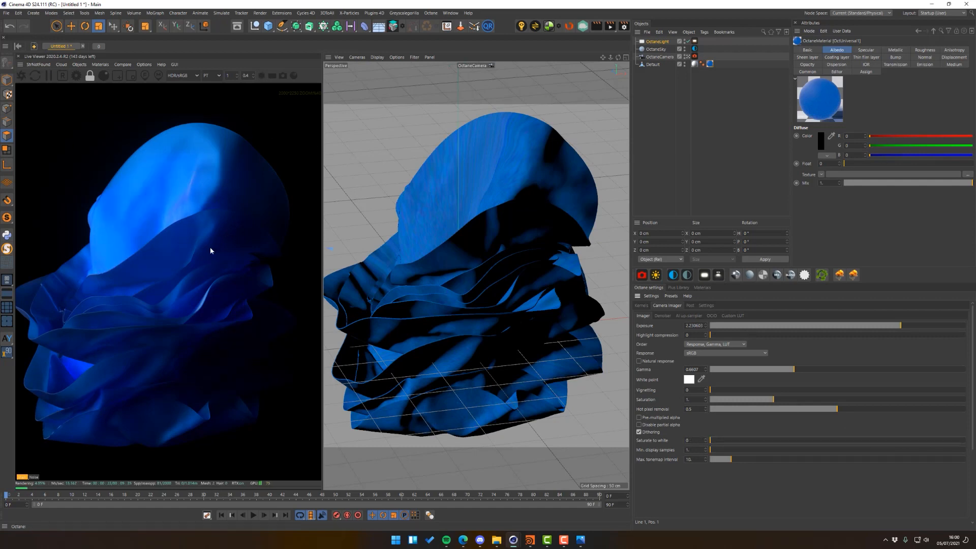
scroll(210, 249, down, 2)
scroll(209, 248, up, 2)
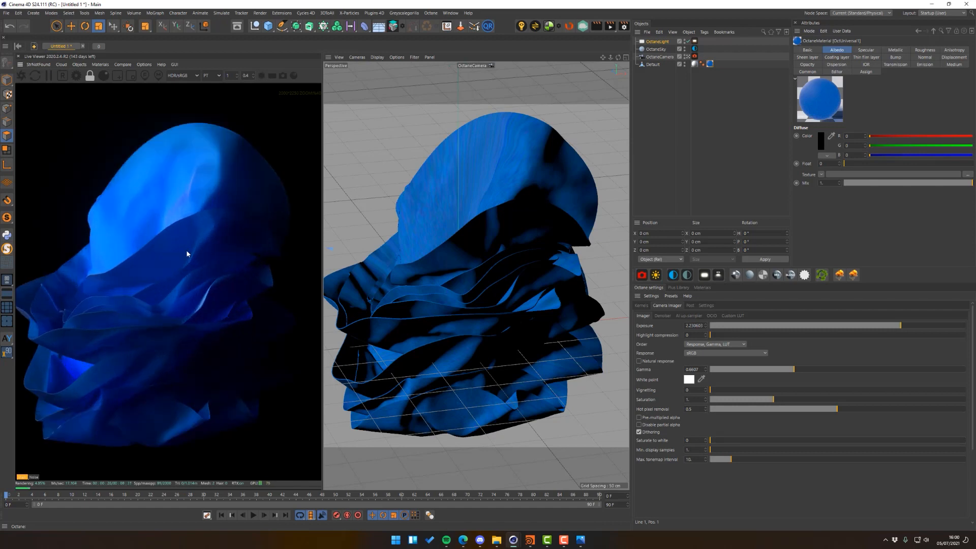